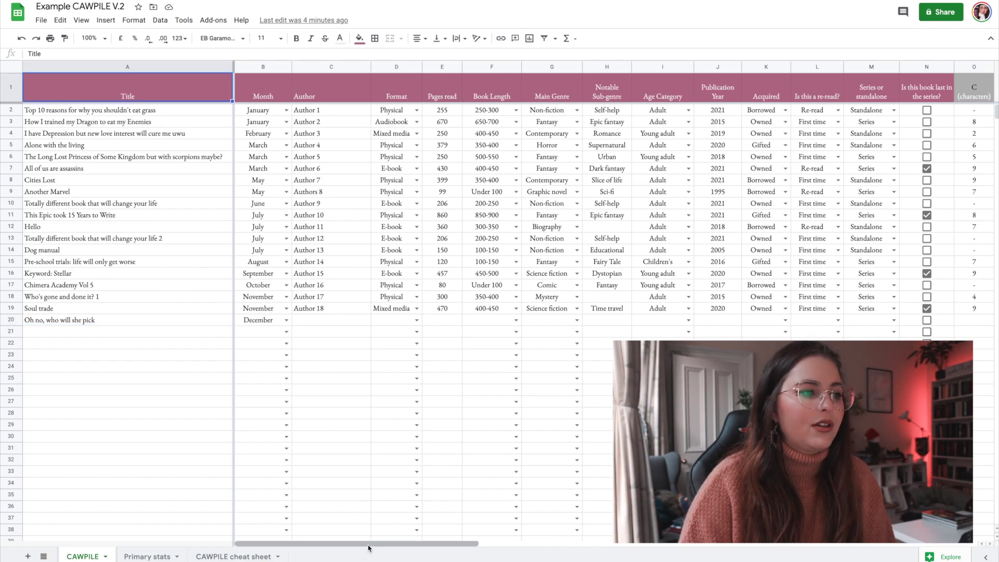
{"action": "left_click_drag", "start_coordinate": [370, 543], "coordinate": [287, 471]}
{"action": "left_click", "coordinate": [612, 540]}
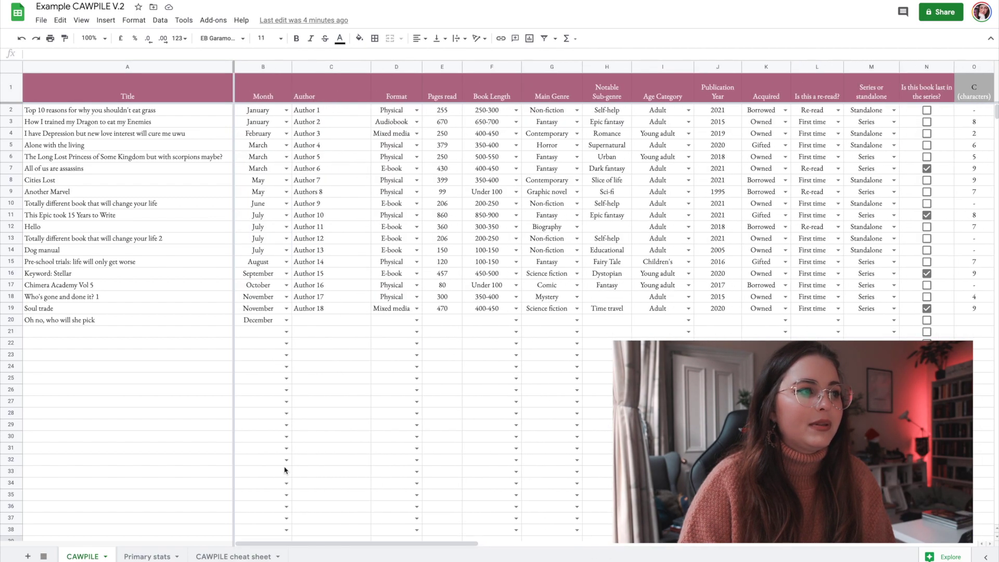
{"action": "left_click", "coordinate": [186, 331]}
{"action": "left_click", "coordinate": [191, 323]}
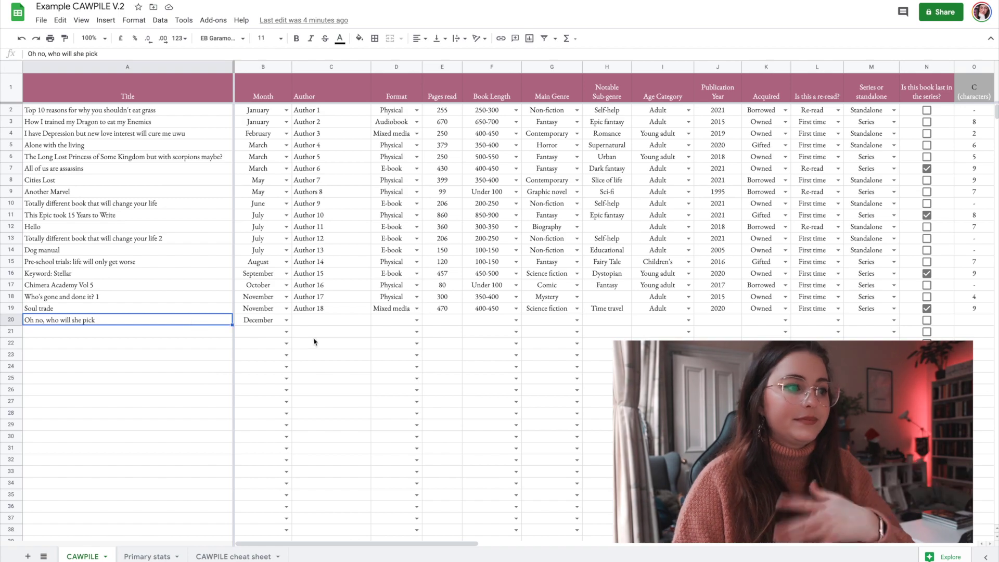
{"action": "mouse_move", "coordinate": [412, 544]}
{"action": "left_mouse_down"}
{"action": "mouse_move", "coordinate": [876, 552]}
{"action": "mouse_move", "coordinate": [412, 544]}
{"action": "left_mouse_up"}
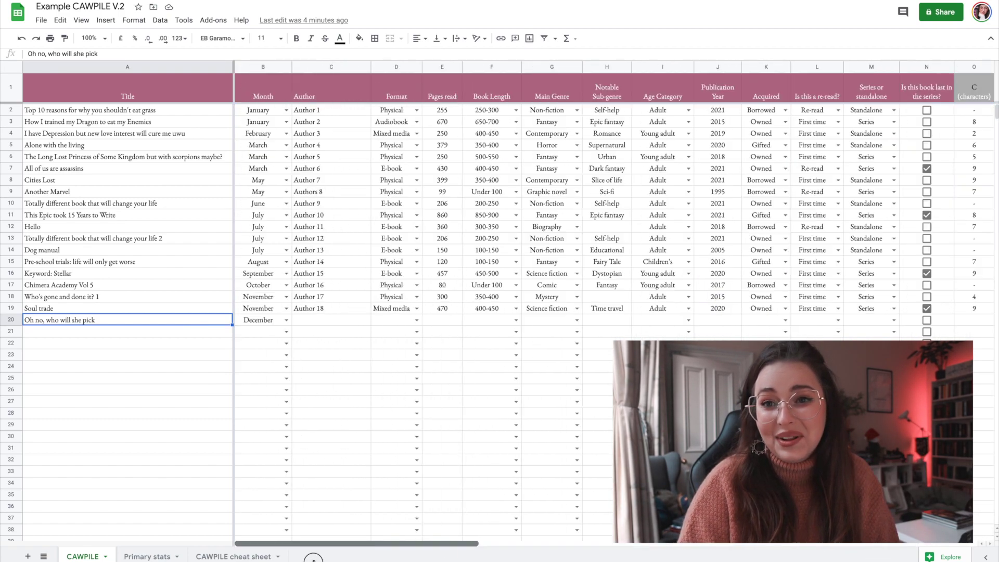
Step: Choose December as the month and enter Author 19 as the author of the book in row 20
{"action": "left_click", "coordinate": [265, 97]}
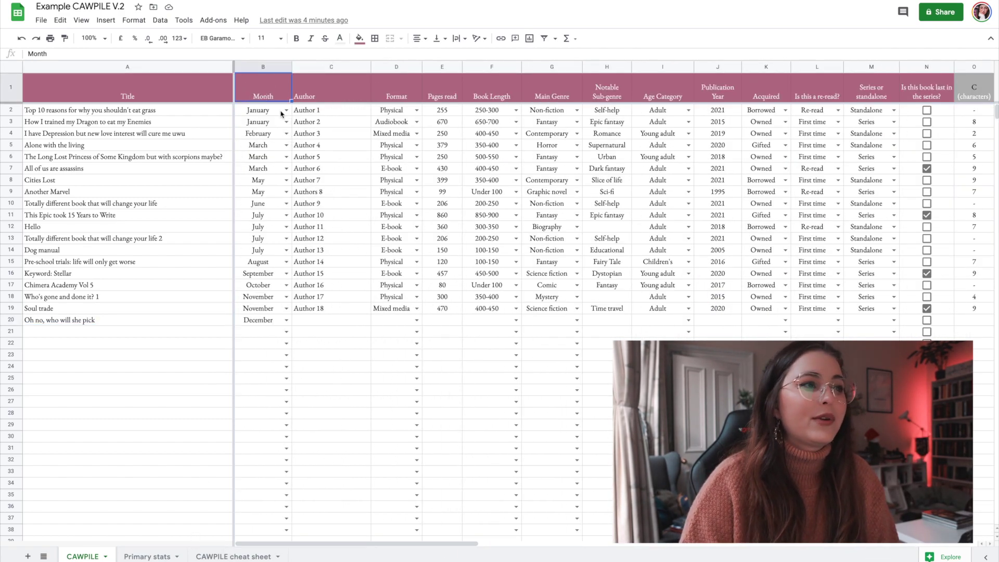
{"action": "left_click", "coordinate": [286, 320]}
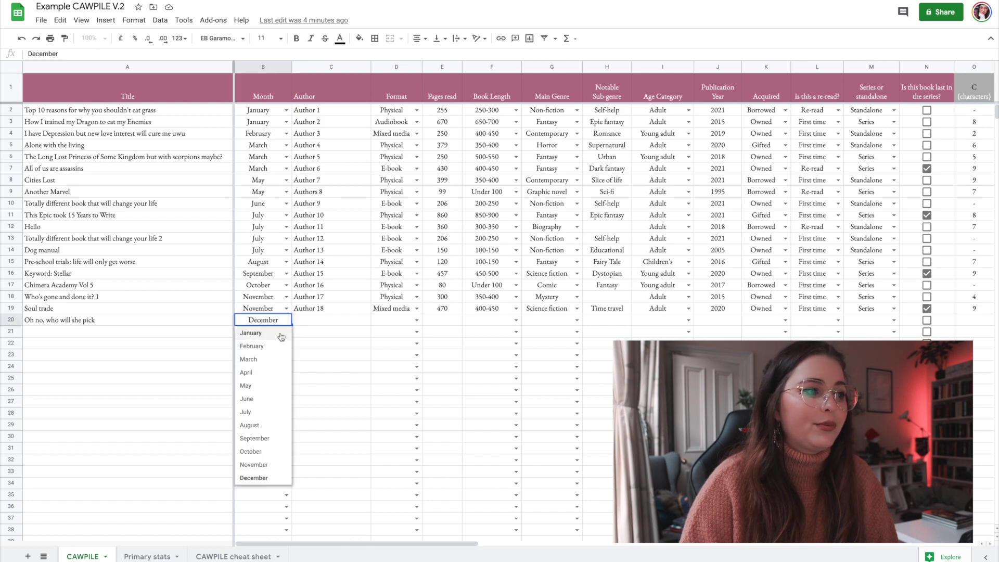
{"action": "left_click", "coordinate": [260, 477]}
{"action": "left_click", "coordinate": [328, 318]}
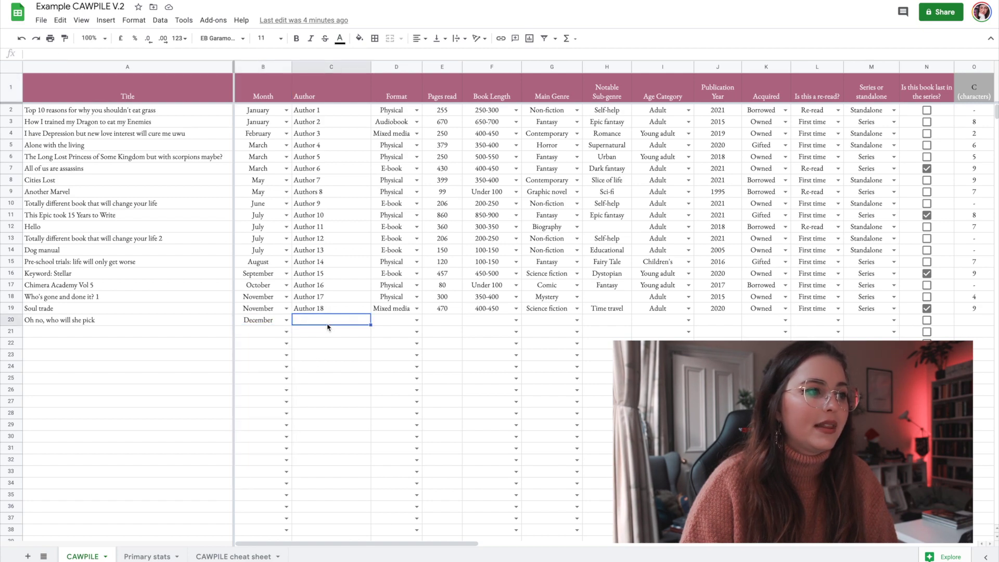
{"action": "type", "text": "Authors"}
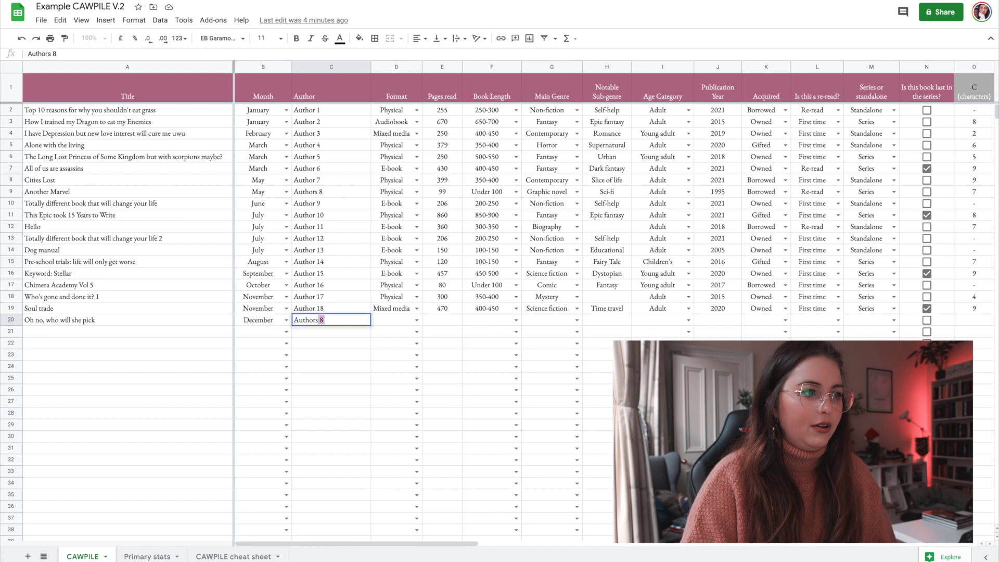
{"action": "key", "text": "BackSpace"}
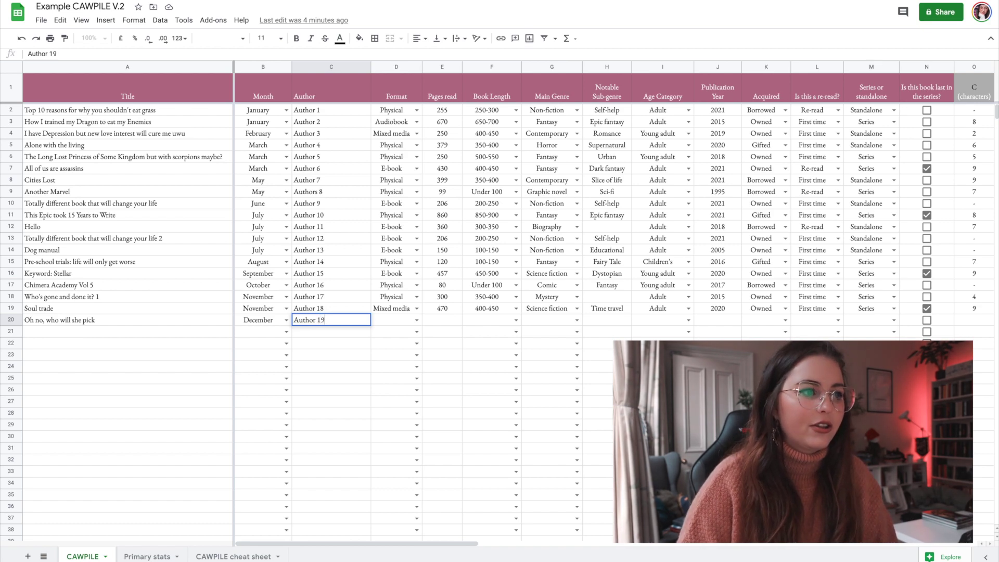
{"action": "key", "text": "Tab"}
Step: Set the format of the book in row 20 to Mixed media
{"action": "left_click", "coordinate": [416, 320]}
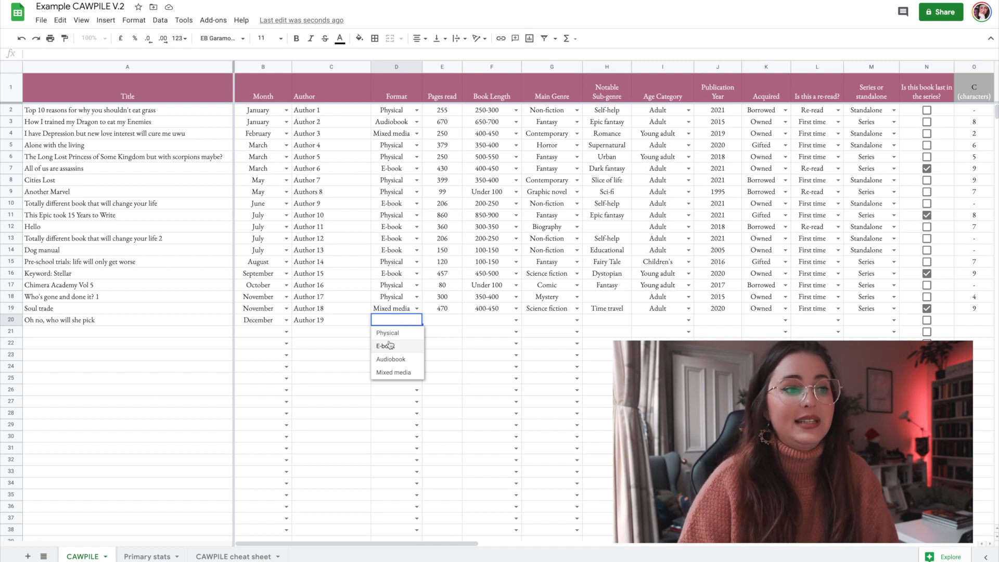
{"action": "left_click", "coordinate": [407, 372]}
{"action": "double_click", "coordinate": [413, 320]}
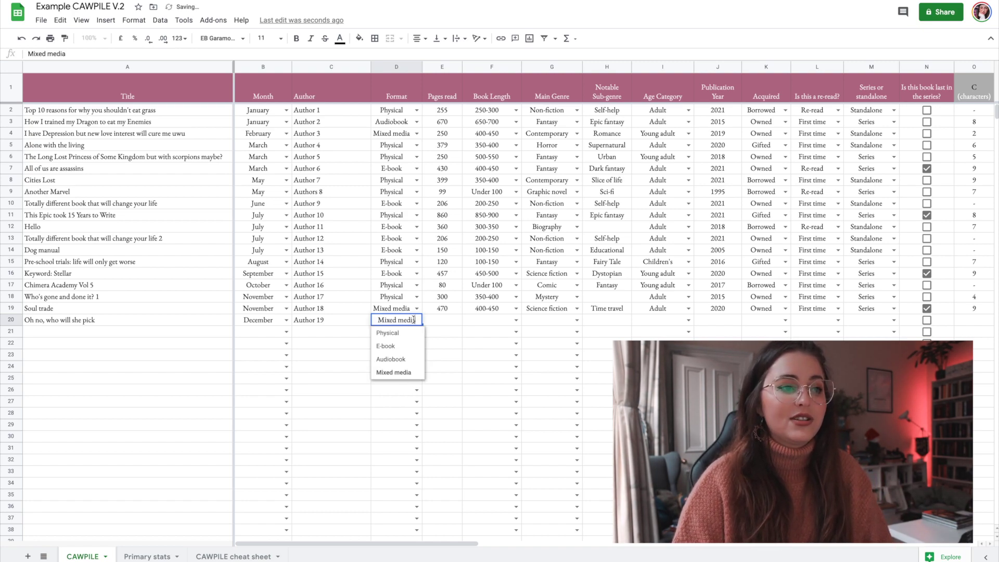
{"action": "left_click", "coordinate": [439, 324]}
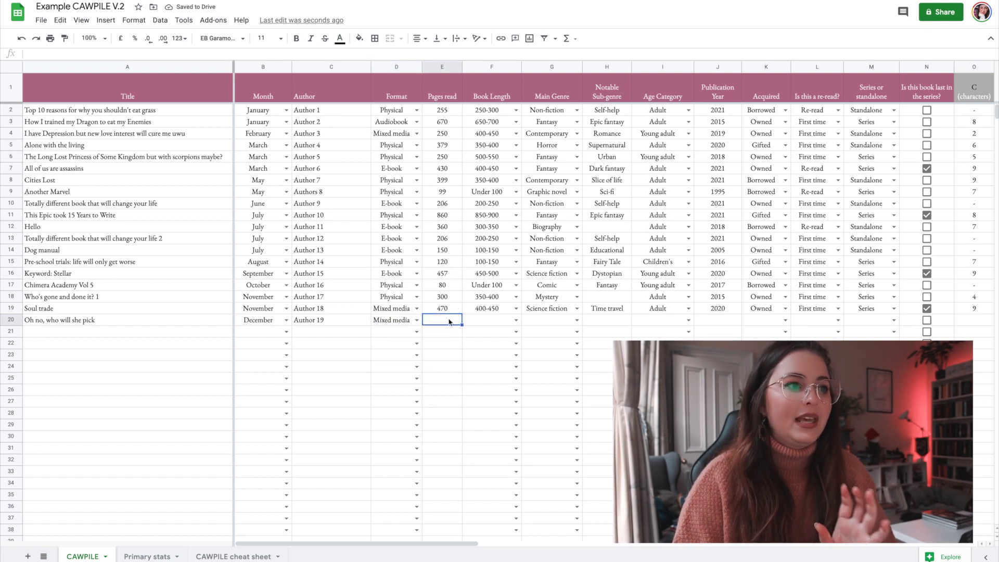
{"action": "left_click", "coordinate": [412, 321]}
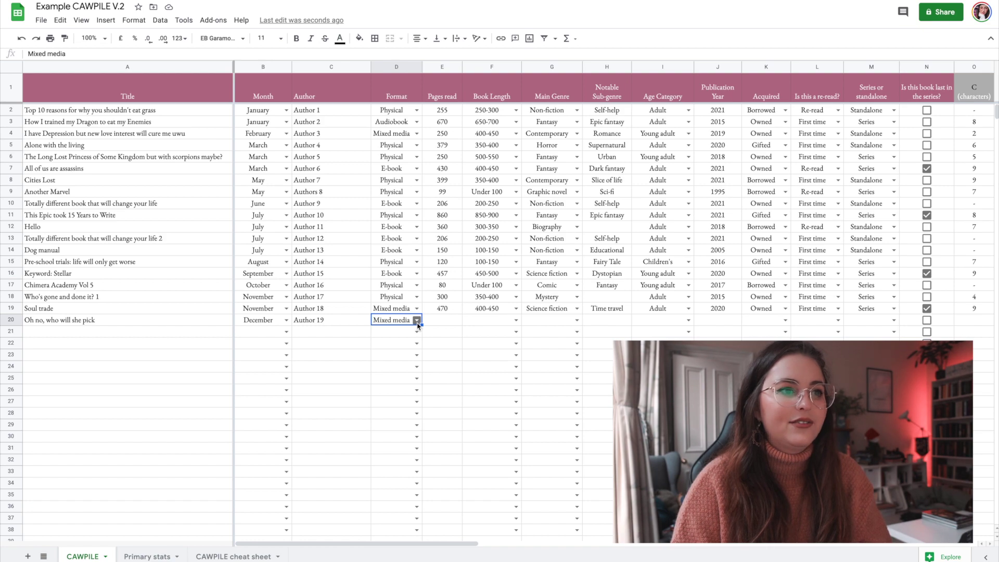
{"action": "left_click", "coordinate": [416, 320]}
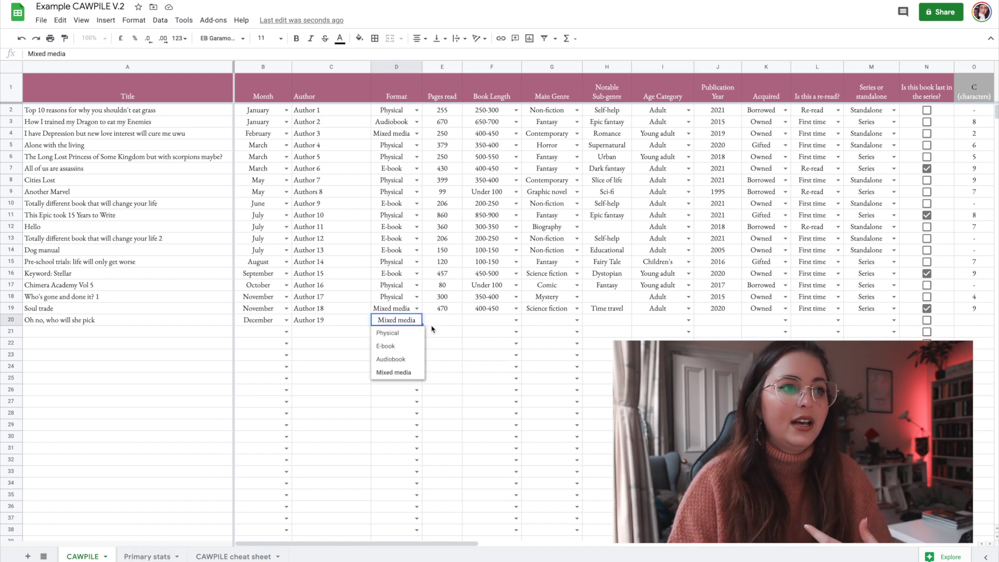
{"action": "left_click", "coordinate": [431, 324]}
Step: Enter the custom format "Stone tablet" for the book in row 20
{"action": "left_click", "coordinate": [398, 325]}
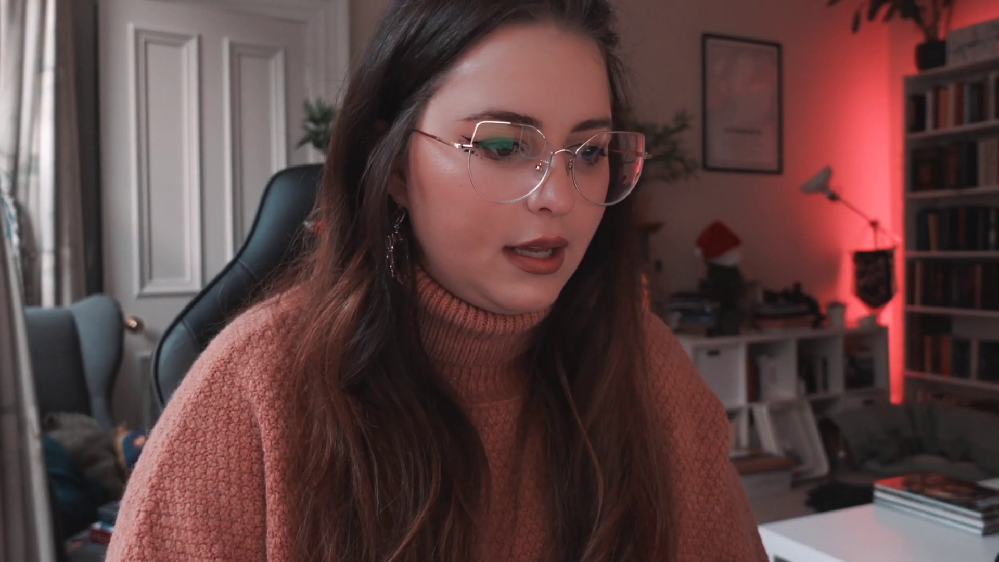
{"action": "type", "text": "S"}
{"action": "type", "text": "tone table"}
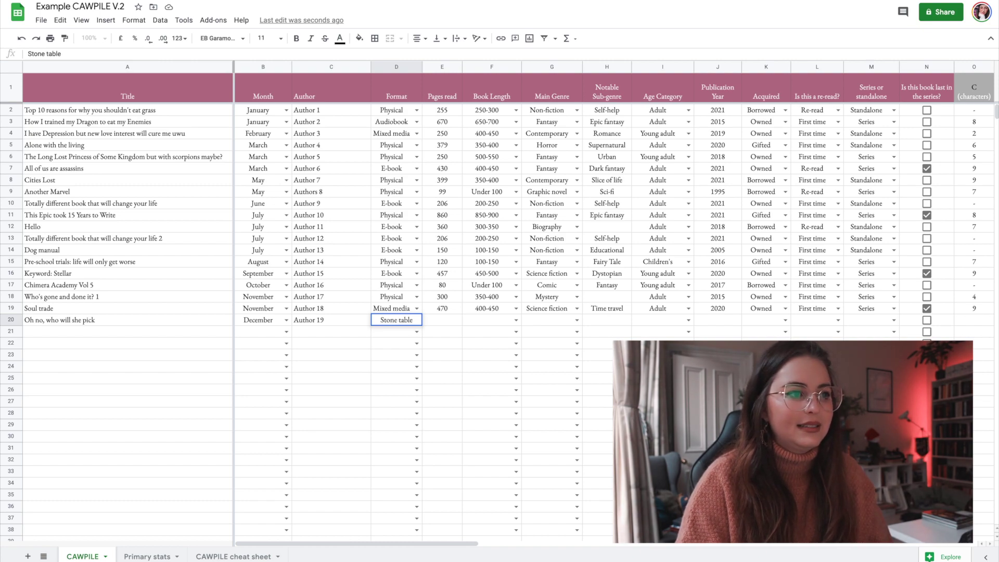
{"action": "type", "text": "t"}
{"action": "key", "text": "Return"}
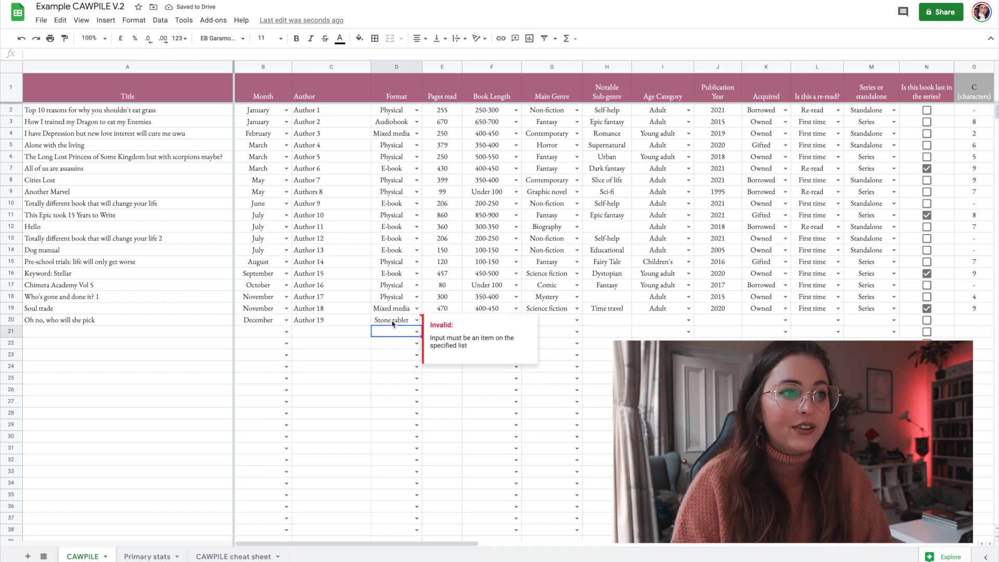
{"action": "left_click", "coordinate": [350, 321]}
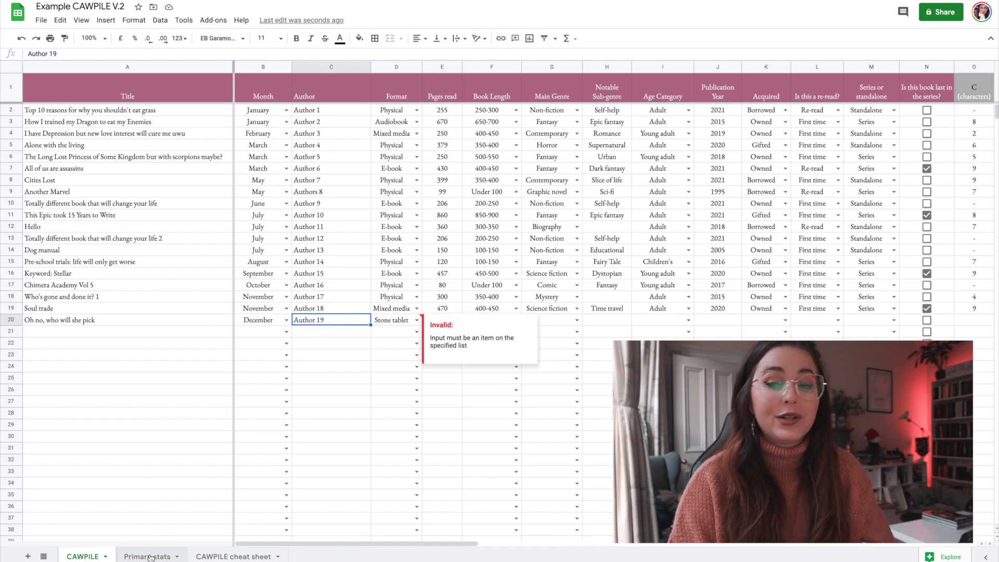
{"action": "mouse_move", "coordinate": [419, 322]}
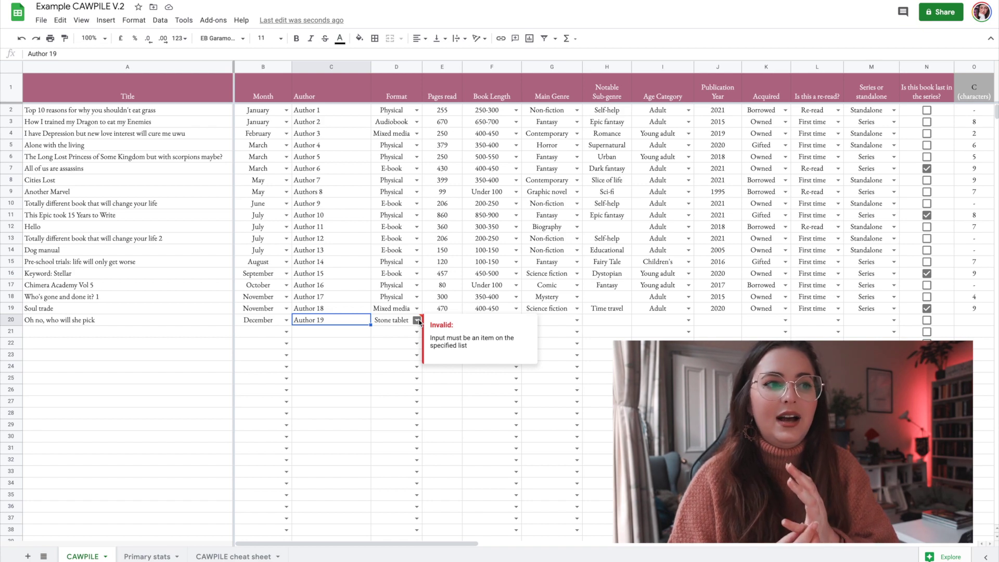
{"action": "left_click", "coordinate": [403, 336]}
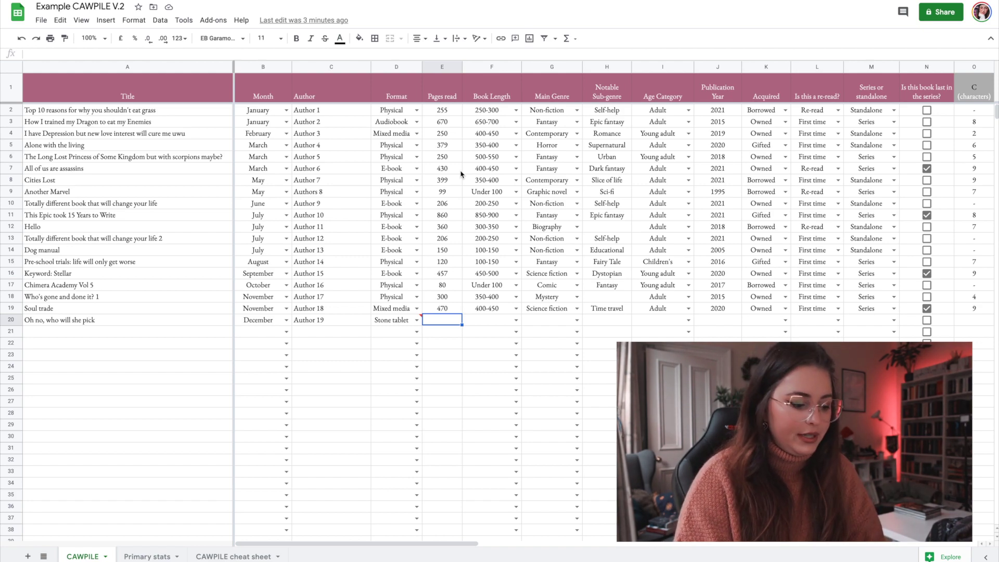
Step: Enter 250 pages read and choose the book length 650-700 for the book in row 20
{"action": "type", "text": "250"}
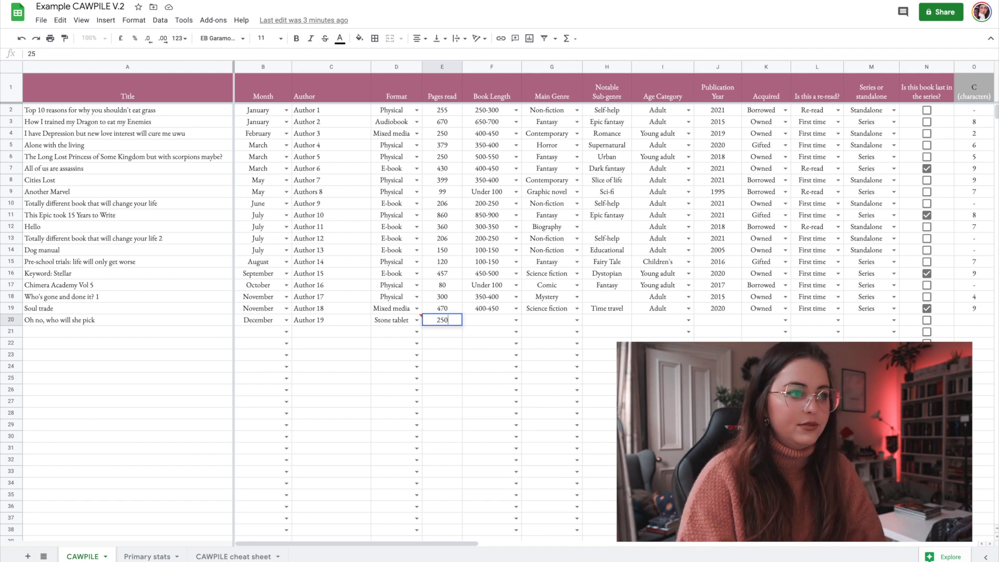
{"action": "key", "text": "Tab"}
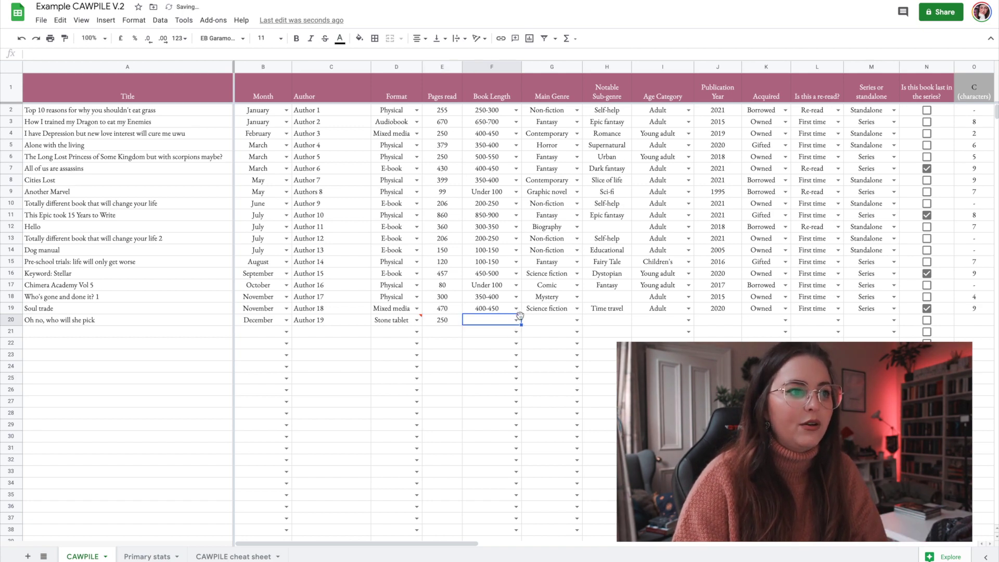
{"action": "left_click", "coordinate": [516, 319]}
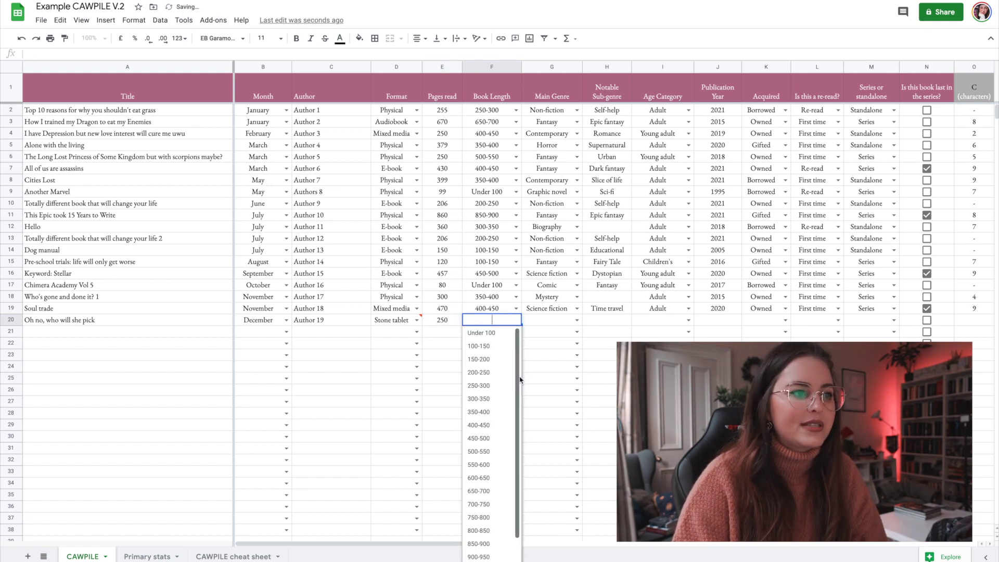
{"action": "left_click", "coordinate": [479, 491]}
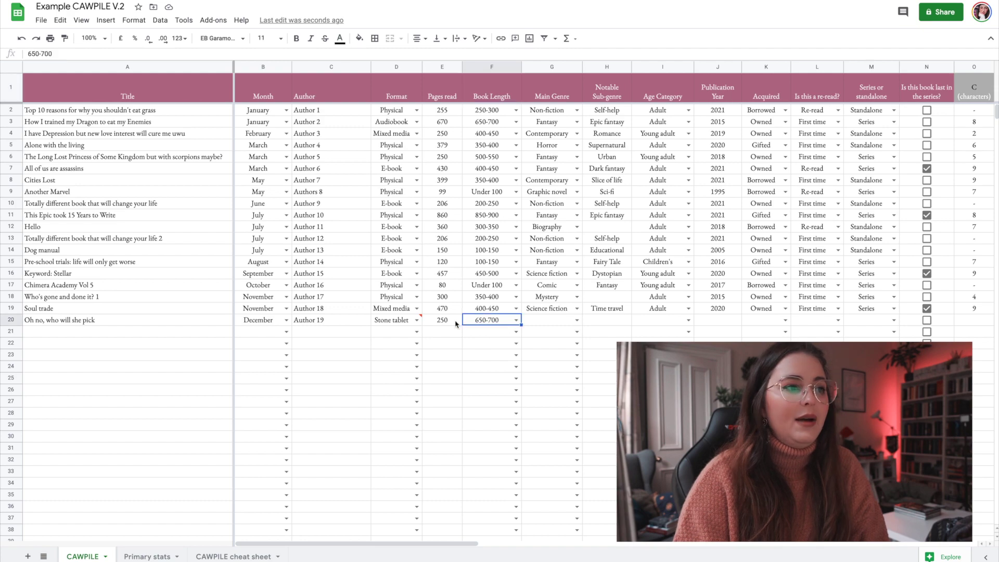
Step: Change the pages read for the book in row 20 to 679
{"action": "left_click", "coordinate": [435, 322]}
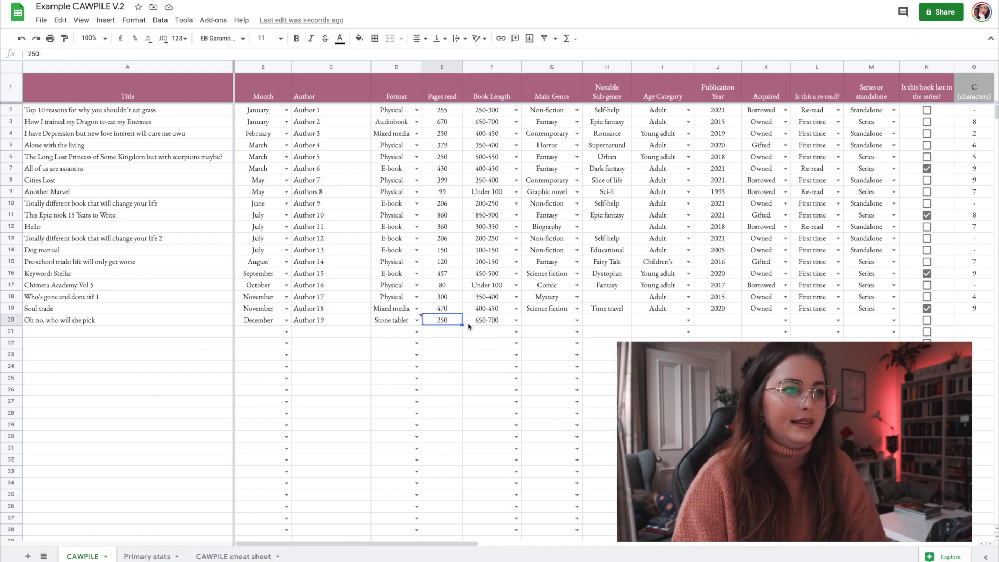
{"action": "type", "text": "6"}
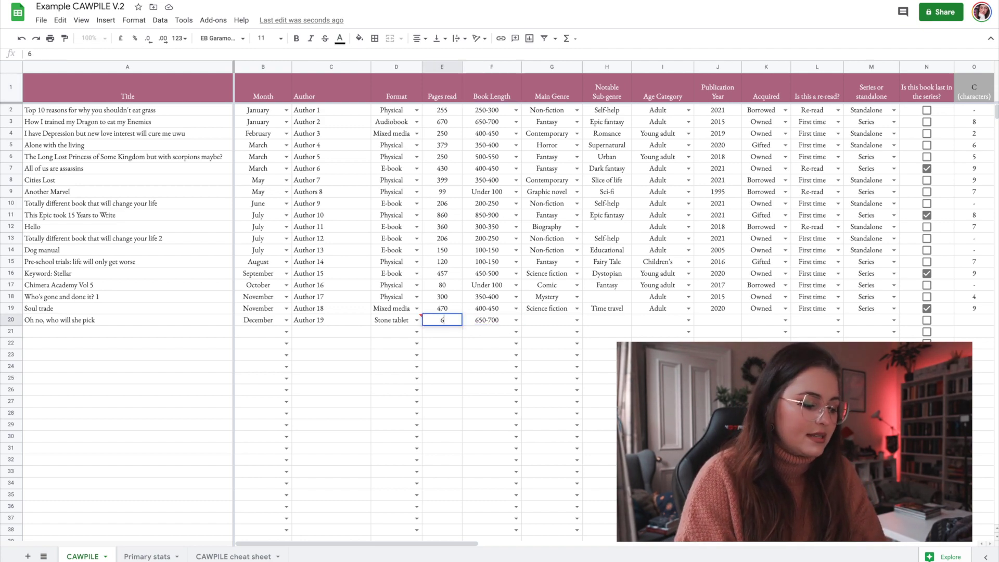
{"action": "type", "text": "79"}
{"action": "key", "text": "Return"}
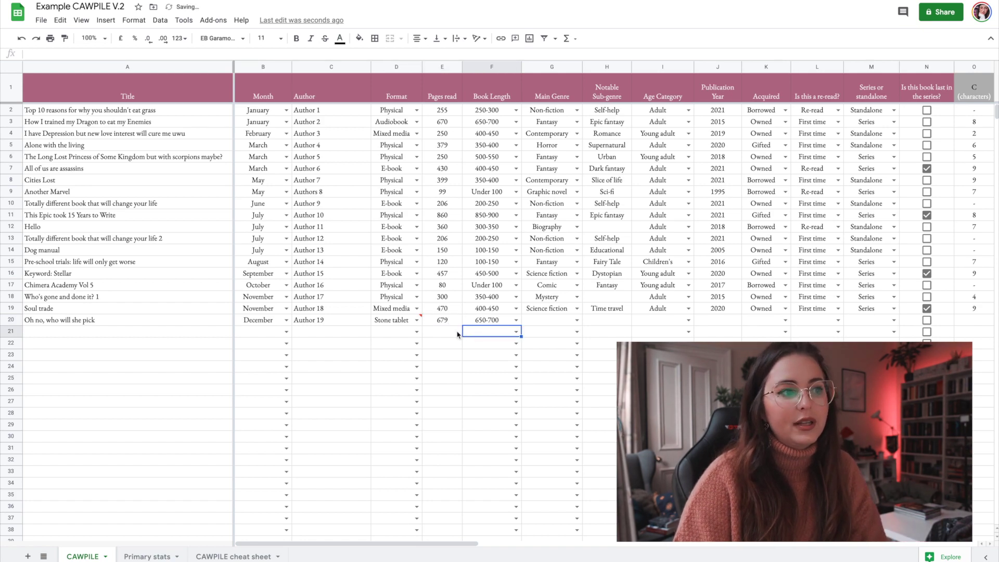
Step: Insert a column between Pages read and Book Length and give it the heading "Pages in total"
{"action": "left_click", "coordinate": [442, 67]}
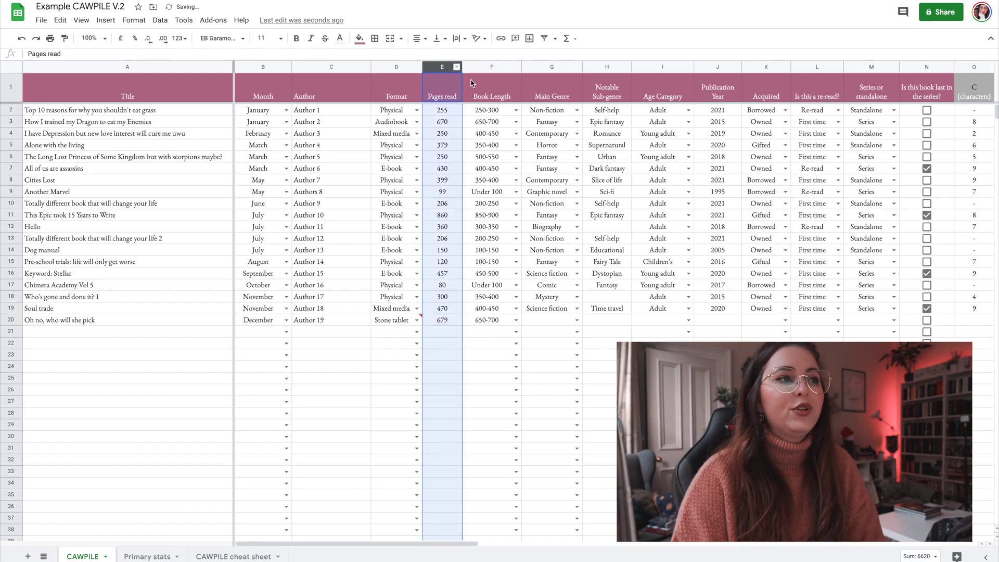
{"action": "right_click", "coordinate": [440, 68]}
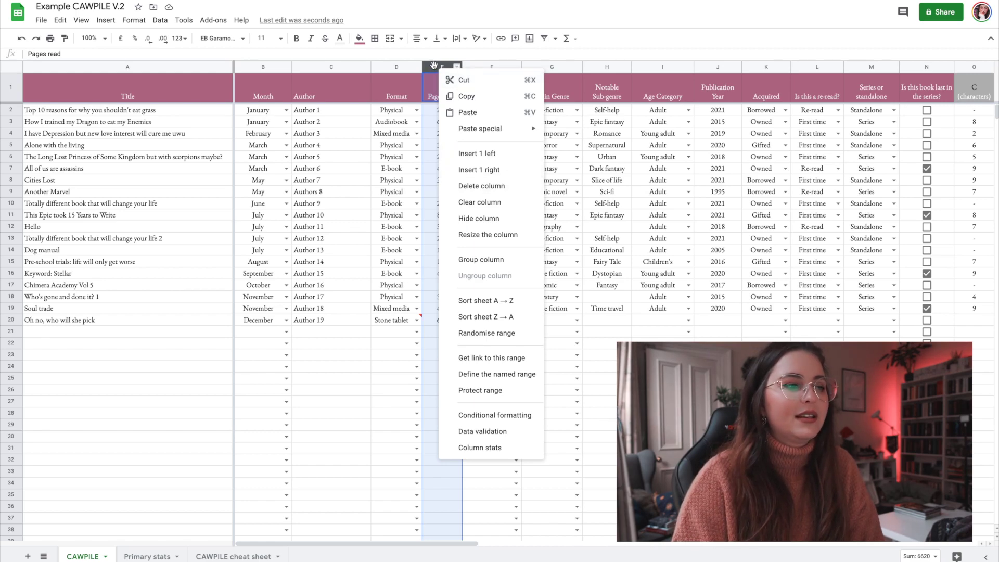
{"action": "left_click", "coordinate": [513, 170]}
{"action": "left_click", "coordinate": [486, 111]}
{"action": "left_click", "coordinate": [485, 100]}
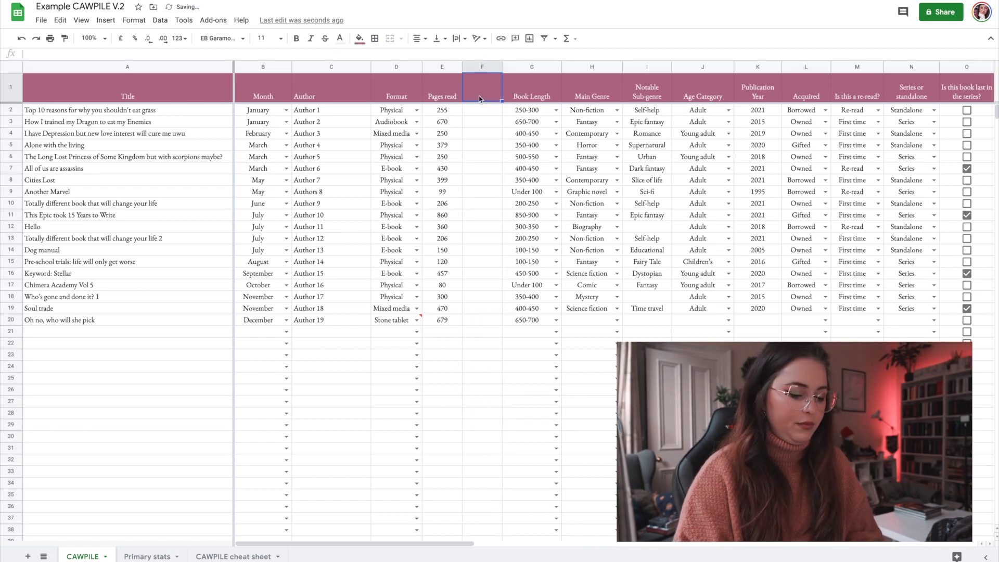
{"action": "type", "text": "Pae"}
{"action": "key", "text": "BackSpace"}
{"action": "key", "text": "BackSpace"}
{"action": "type", "text": "ges in total"}
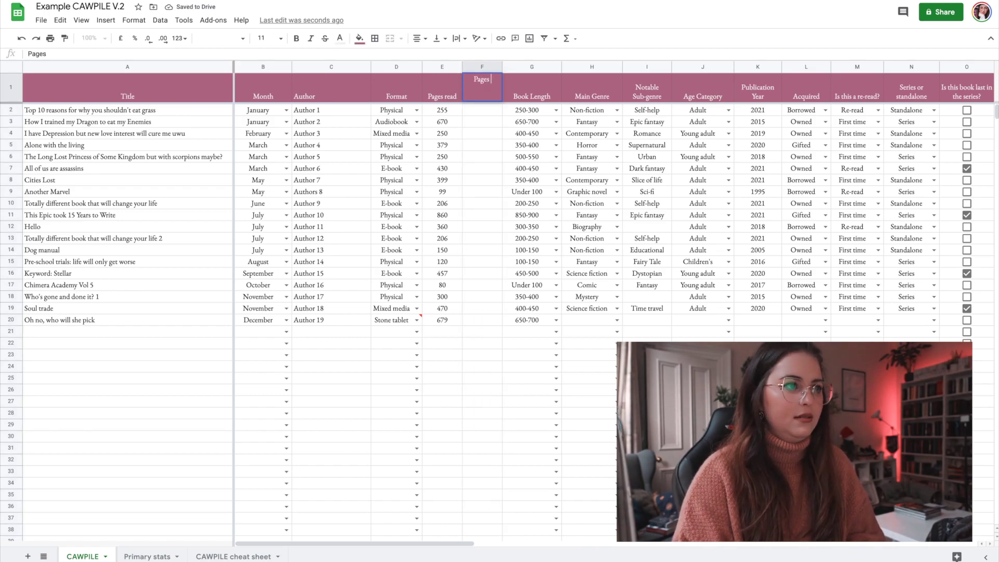
{"action": "key", "text": "Return"}
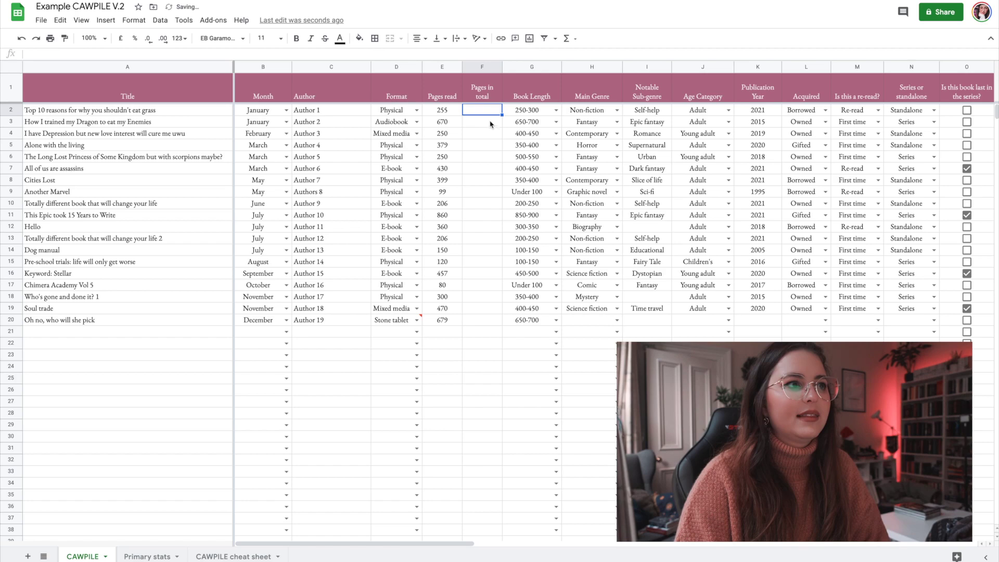
{"action": "key", "text": "Down"}
{"action": "key", "text": "Down"}
{"action": "key", "text": "Down"}
{"action": "key", "text": "Down"}
{"action": "key", "text": "Down"}
{"action": "key", "text": "Down"}
{"action": "key", "text": "Down"}
{"action": "key", "text": "Down"}
{"action": "key", "text": "Down"}
{"action": "key", "text": "Down"}
{"action": "key", "text": "Down"}
{"action": "key", "text": "Down"}
{"action": "key", "text": "Down"}
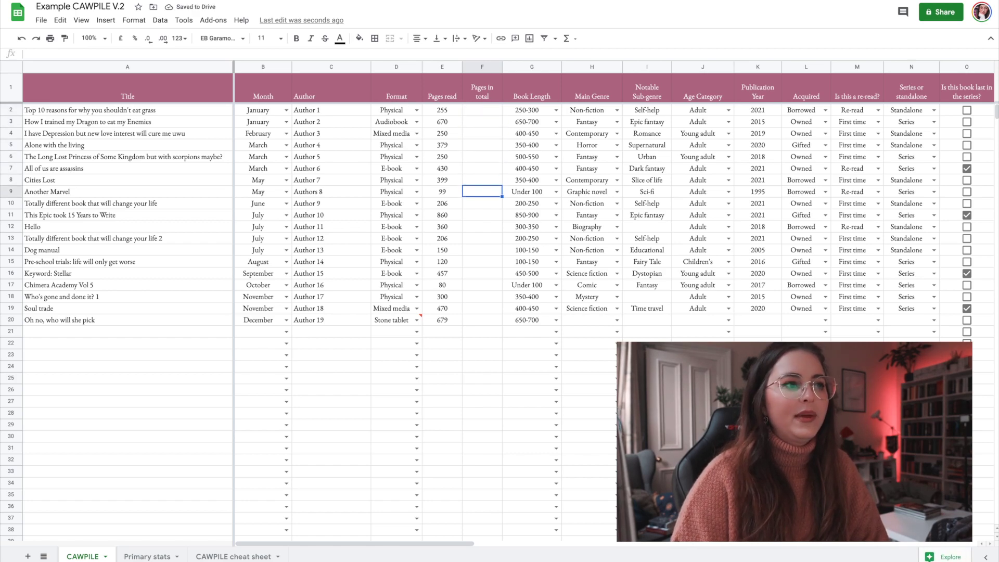
Step: Delete the Pages in total column and select the book length cell in row 20
{"action": "left_click", "coordinate": [486, 66]}
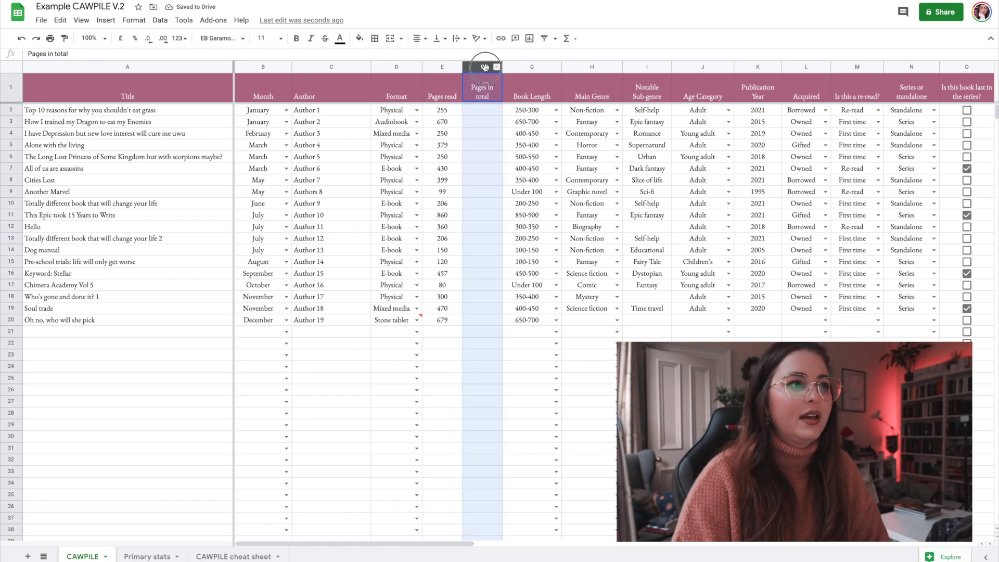
{"action": "right_click", "coordinate": [486, 66]}
{"action": "left_click", "coordinate": [556, 187]}
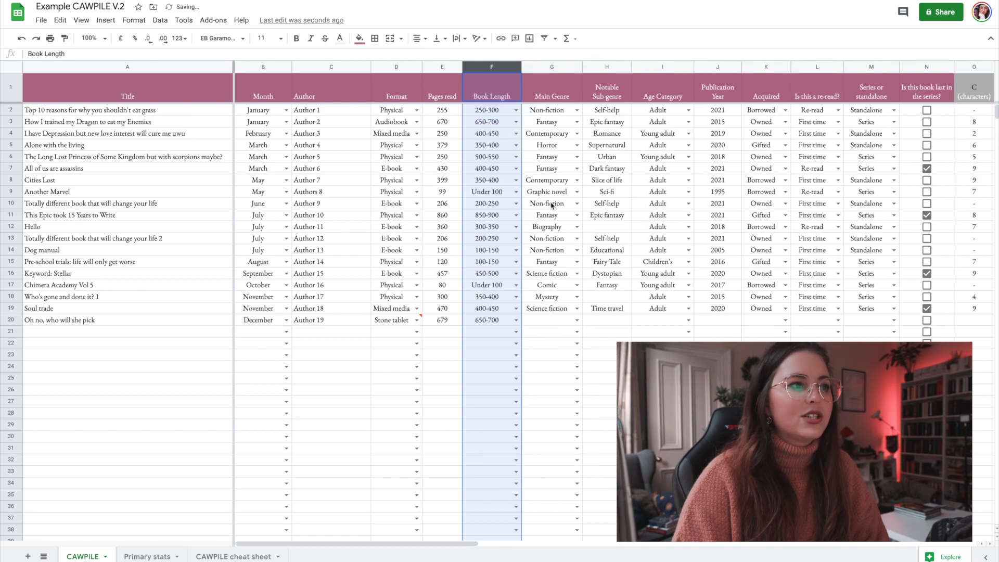
{"action": "left_click", "coordinate": [495, 321]}
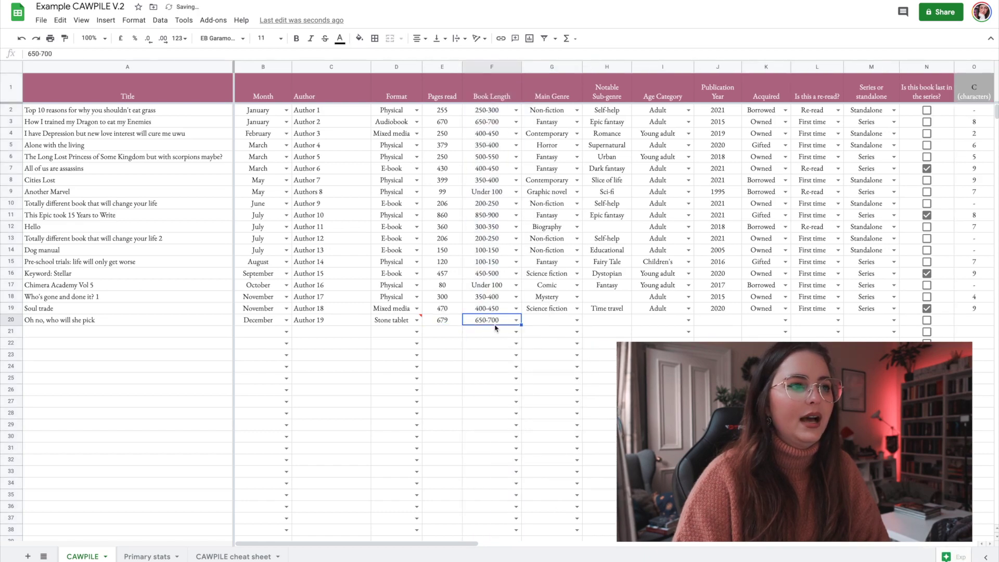
Step: Change the pages read for the book in row 20 to 500
{"action": "left_click", "coordinate": [442, 321]}
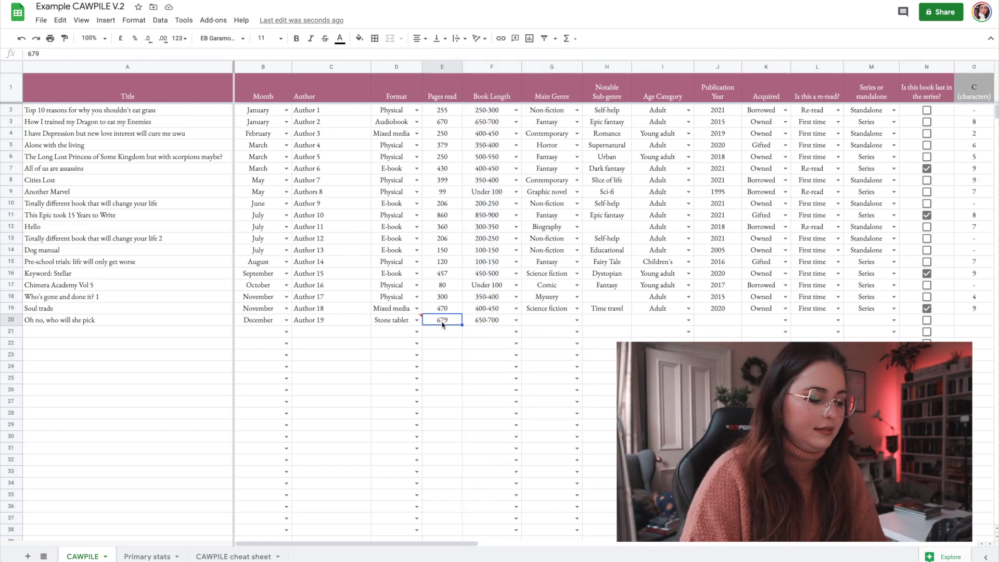
{"action": "type", "text": "400"}
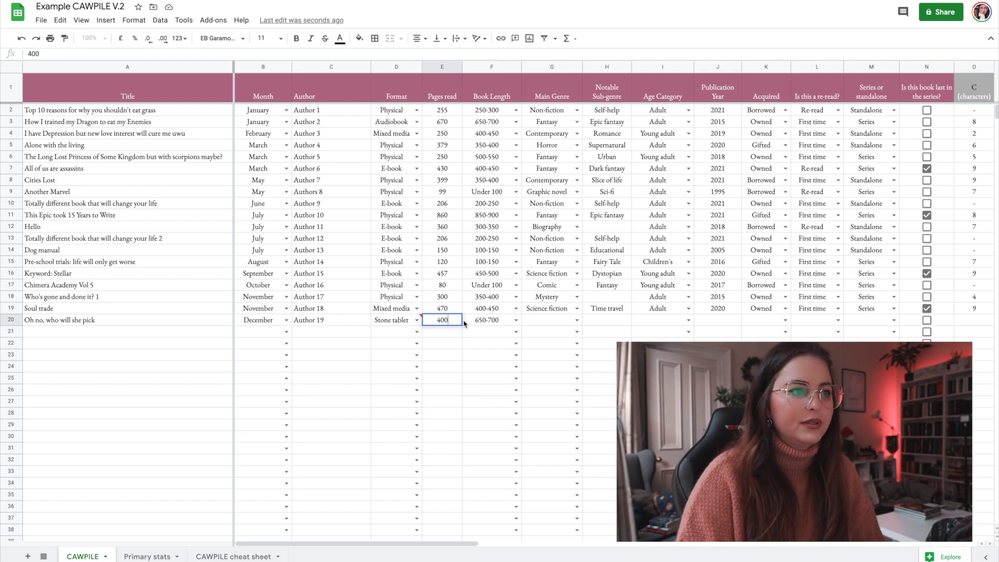
{"action": "left_click_drag", "start_coordinate": [462, 325], "coordinate": [389, 320]}
{"action": "type", "text": "500"}
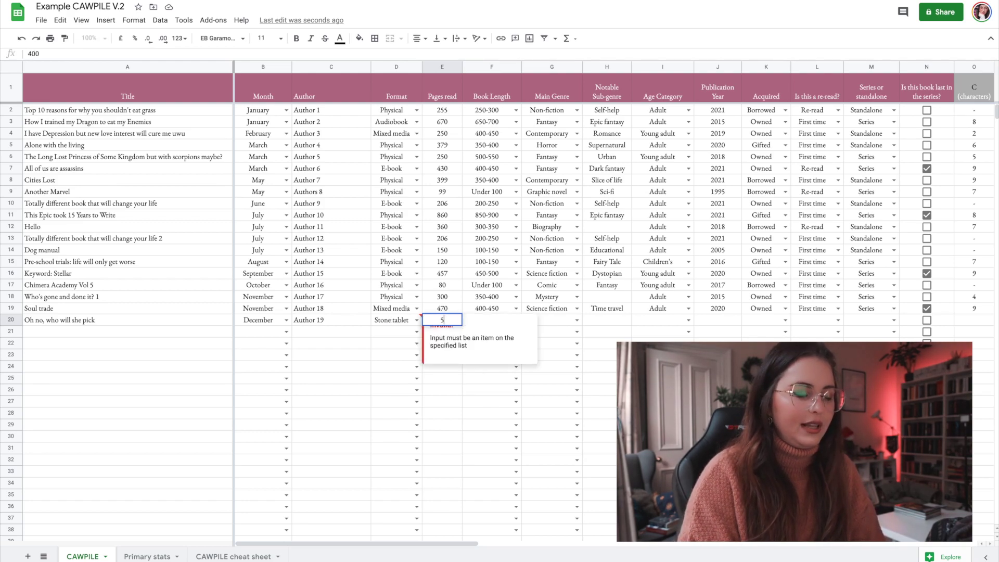
{"action": "left_click", "coordinate": [487, 286]}
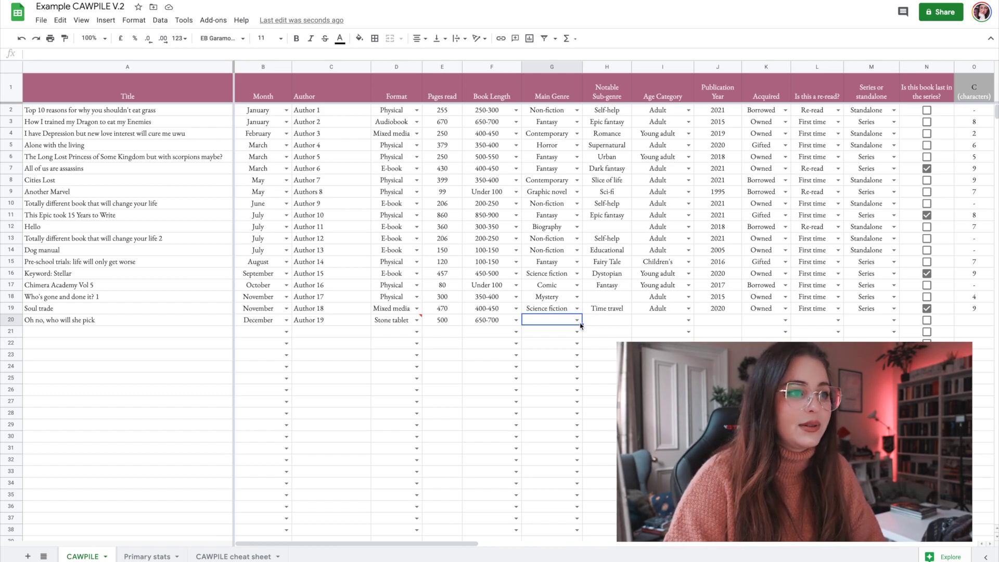
Step: Set the main genre of the book in row 20 to Fantasy and its notable sub-genre to Urban fantasy
{"action": "left_click", "coordinate": [579, 321]}
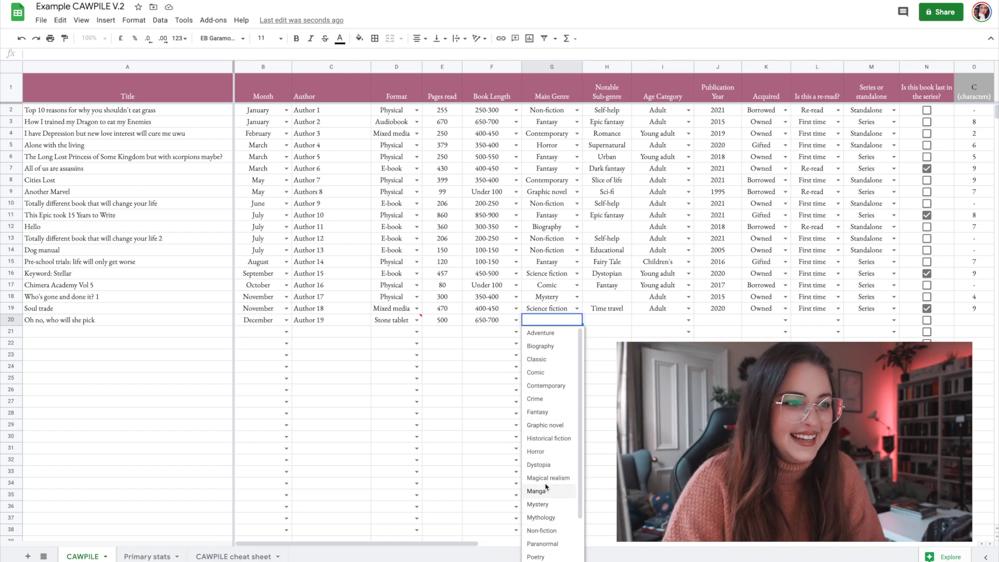
{"action": "scroll", "coordinate": [559, 525], "scroll_direction": "down", "scroll_amount": 2}
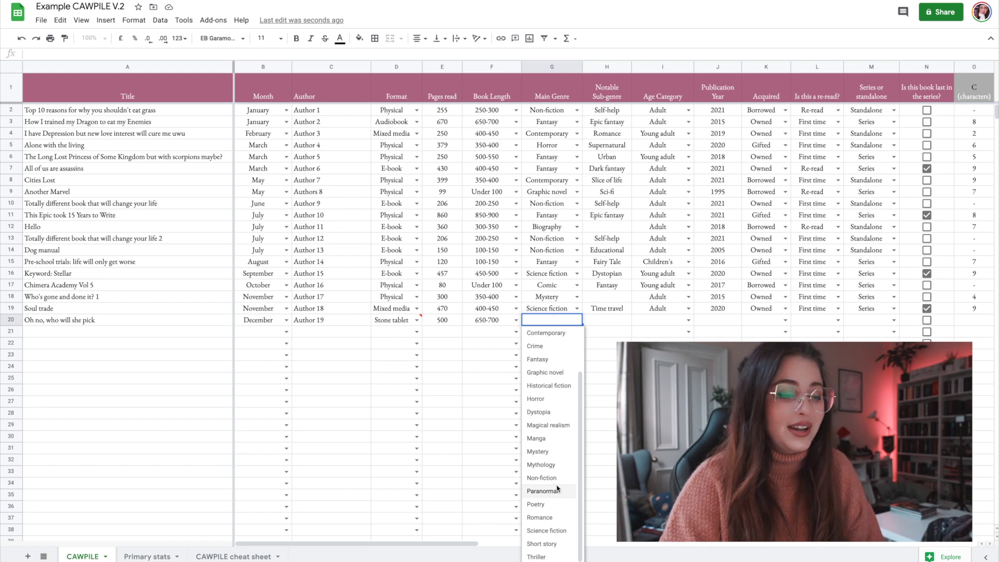
{"action": "scroll", "coordinate": [556, 427], "scroll_direction": "up", "scroll_amount": 2}
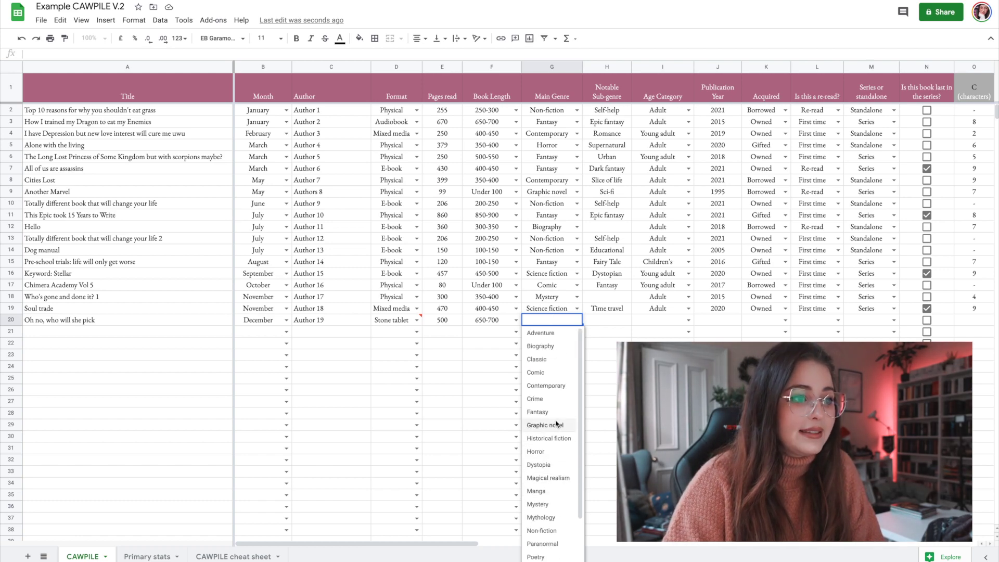
{"action": "left_click", "coordinate": [537, 412]}
{"action": "left_click", "coordinate": [616, 320]}
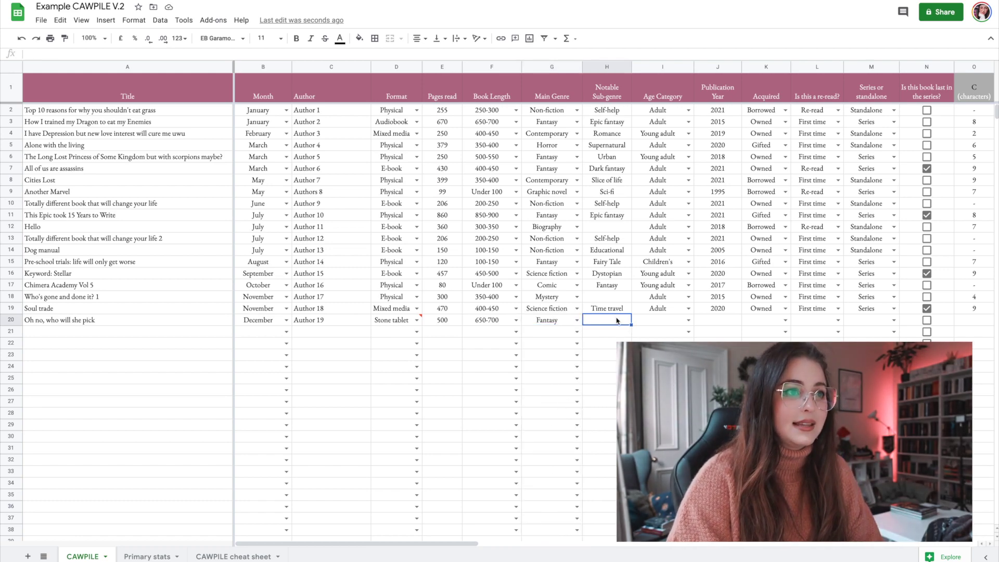
{"action": "key", "text": "Return"}
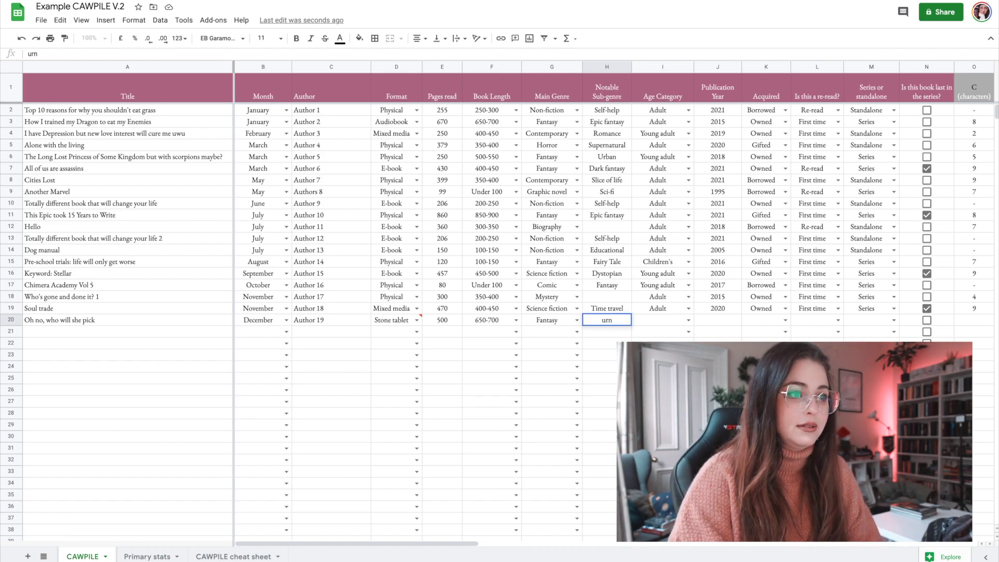
{"action": "type", "text": "Urban fantasy"}
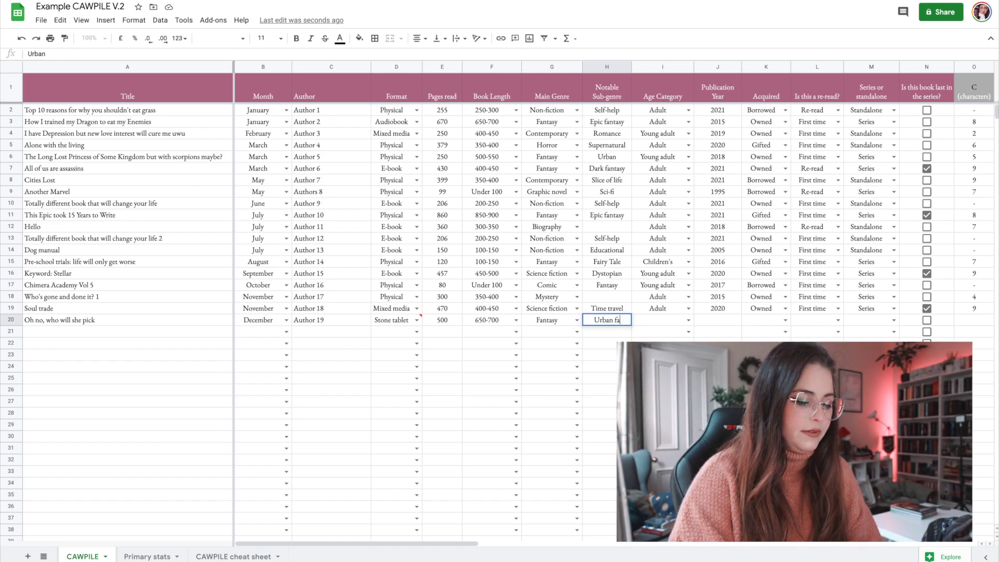
Step: Look through the main genre options for the book in row 20, then select its notable sub-genre cell
{"action": "left_click", "coordinate": [569, 321]}
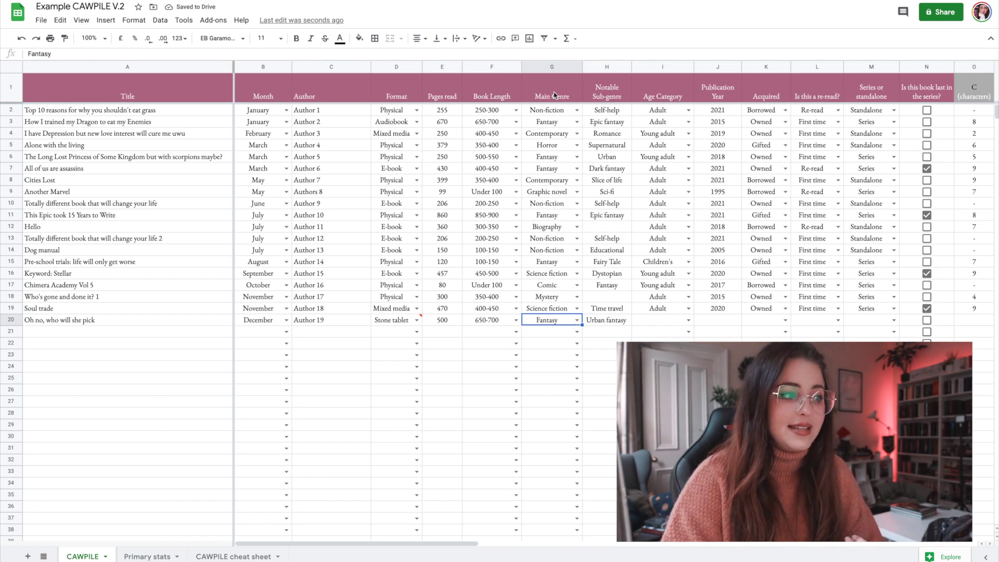
{"action": "left_click", "coordinate": [576, 319]}
{"action": "scroll", "coordinate": [551, 515], "scroll_direction": "down", "scroll_amount": 2}
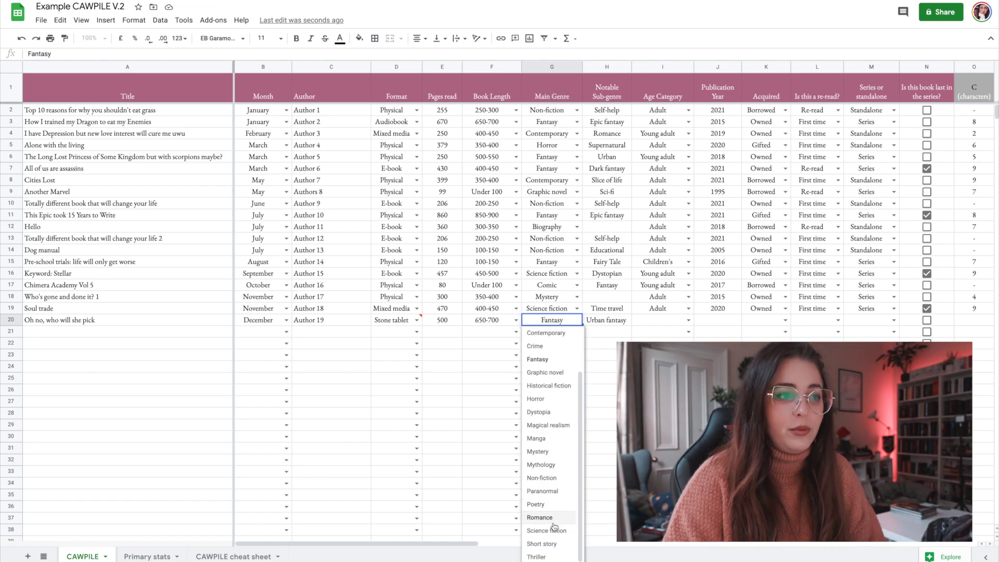
{"action": "scroll", "coordinate": [554, 527], "scroll_direction": "up", "scroll_amount": 2}
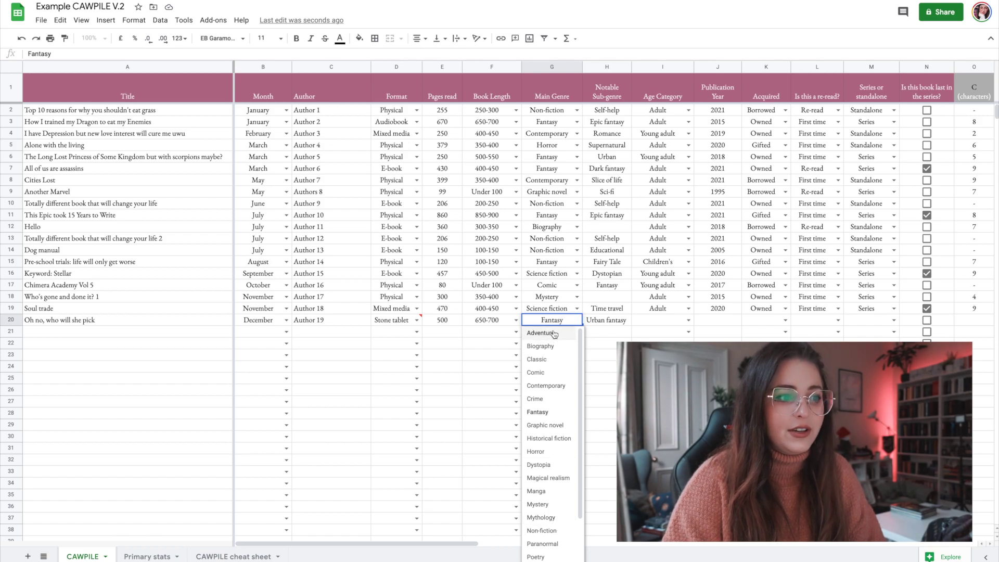
{"action": "scroll", "coordinate": [556, 520], "scroll_direction": "down", "scroll_amount": 2}
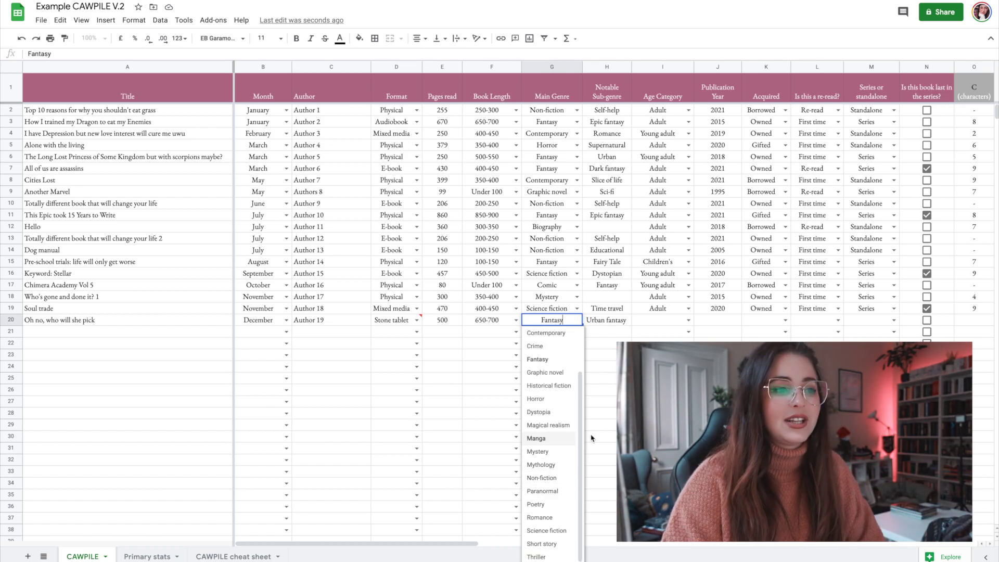
{"action": "left_click", "coordinate": [607, 347]}
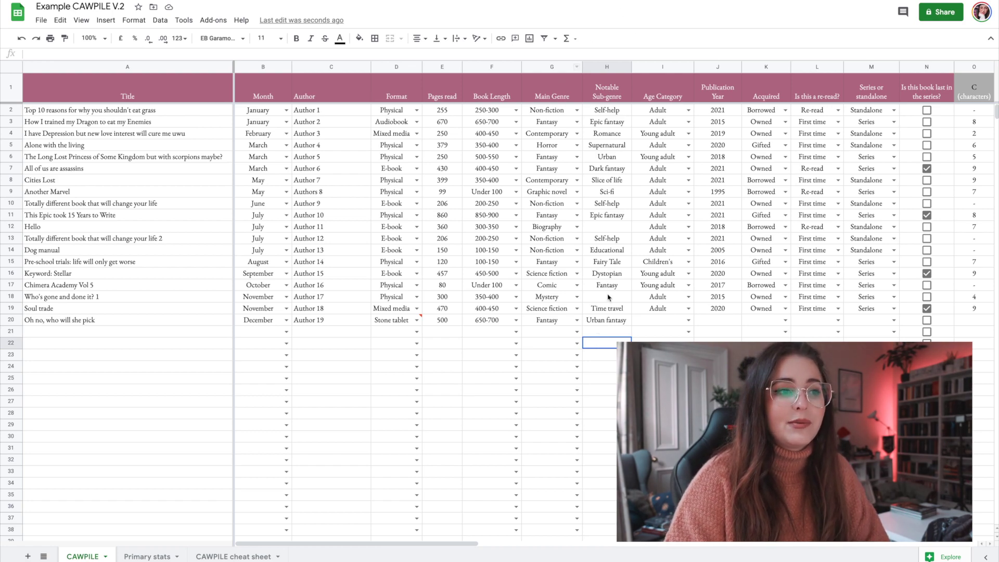
{"action": "left_click", "coordinate": [610, 322]}
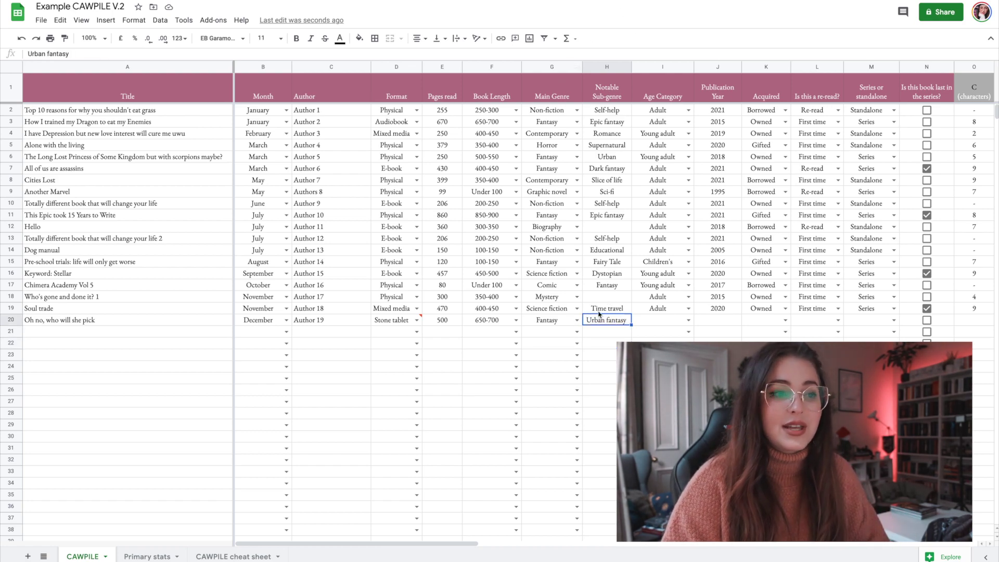
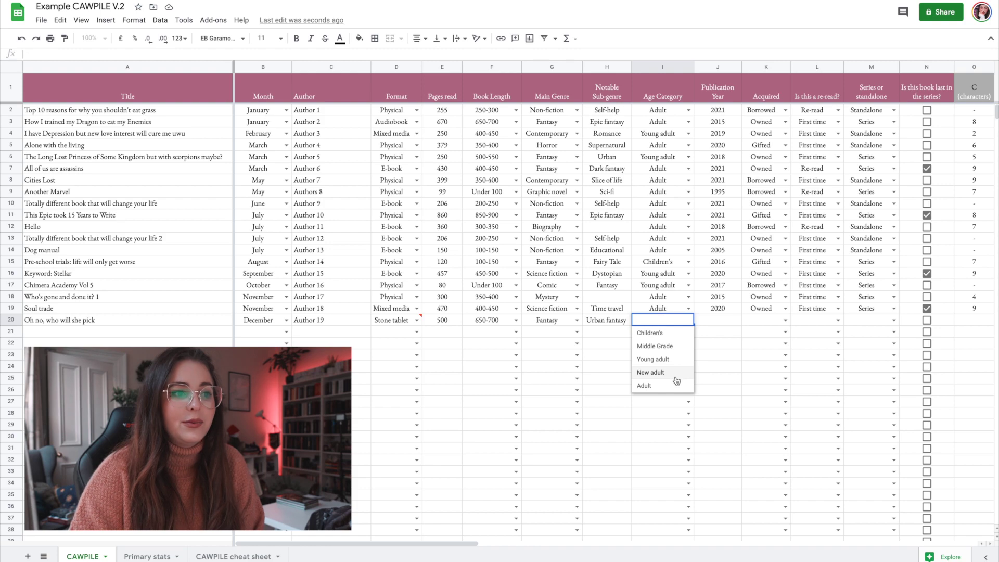
Step: Set the age category of the book in row 20 to Young adult and its publication year to 2019
{"action": "left_click", "coordinate": [688, 320]}
{"action": "left_click", "coordinate": [653, 359]}
{"action": "left_click", "coordinate": [723, 321]}
{"action": "type", "text": "2019"}
{"action": "key", "text": "Tab"}
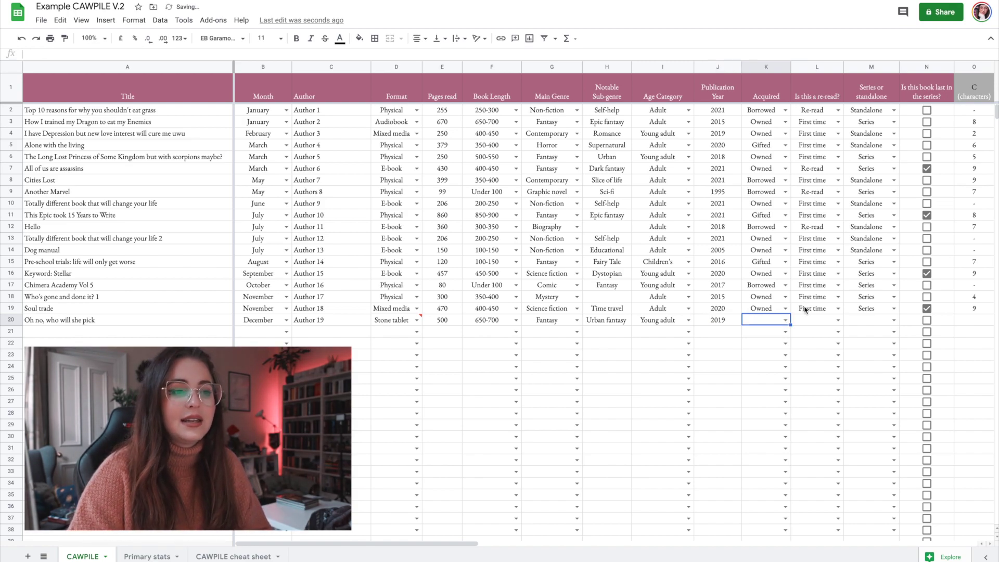
{"action": "left_click", "coordinate": [713, 318]}
Step: Record the book in row 20 as Gifted for how it was acquired and First time for the re-read question
{"action": "left_click", "coordinate": [759, 319]}
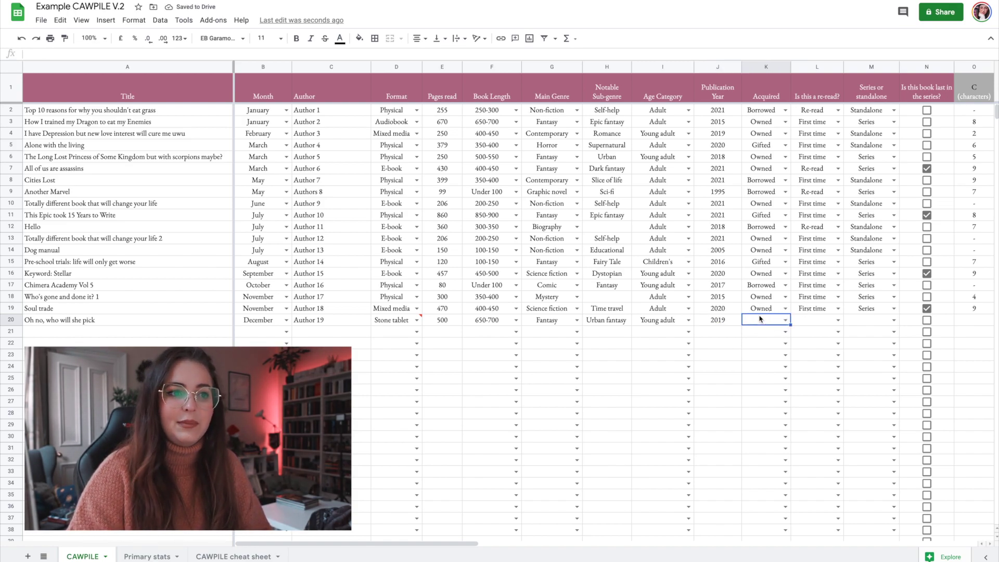
{"action": "left_click", "coordinate": [785, 320]}
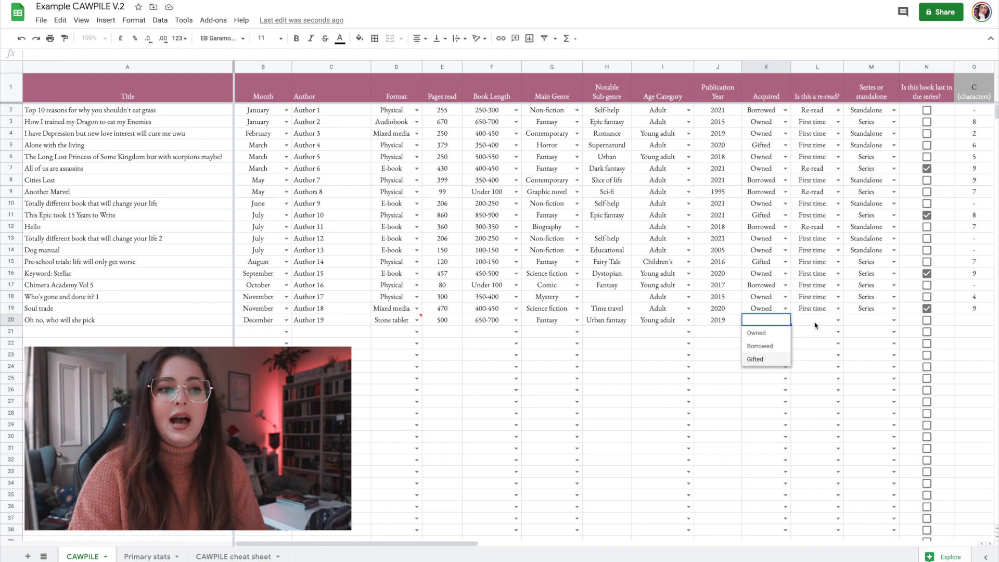
{"action": "left_click", "coordinate": [768, 359]}
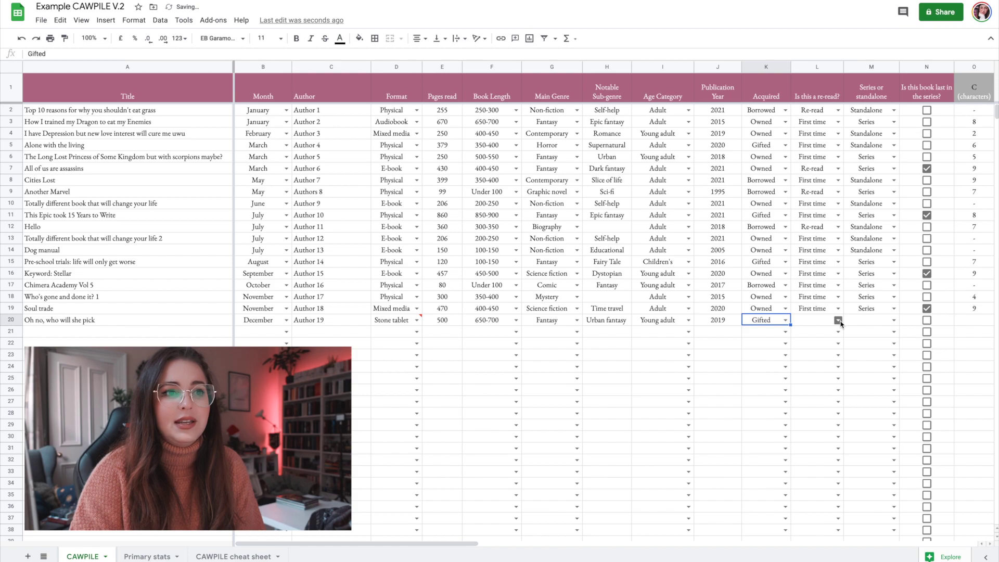
{"action": "left_click", "coordinate": [823, 87]}
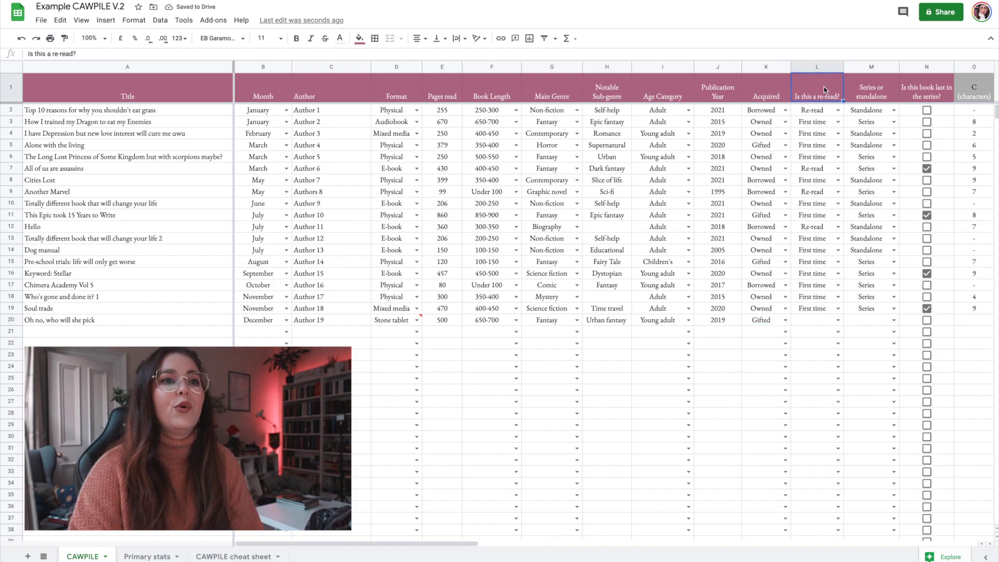
{"action": "left_click", "coordinate": [840, 321]}
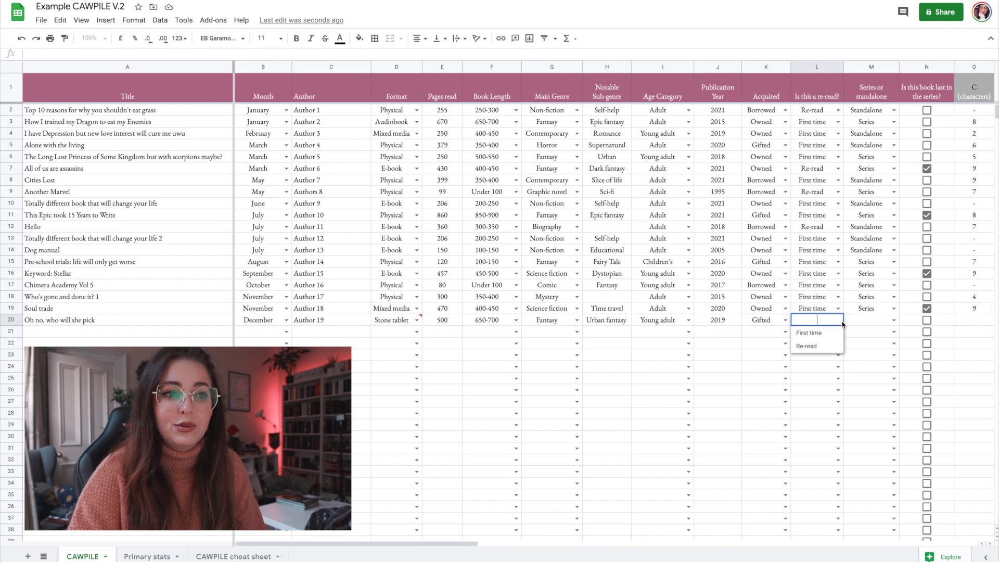
{"action": "left_click", "coordinate": [833, 333]}
Step: Choose Series in the Series or standalone column for the book in row 20
{"action": "left_click", "coordinate": [873, 323]}
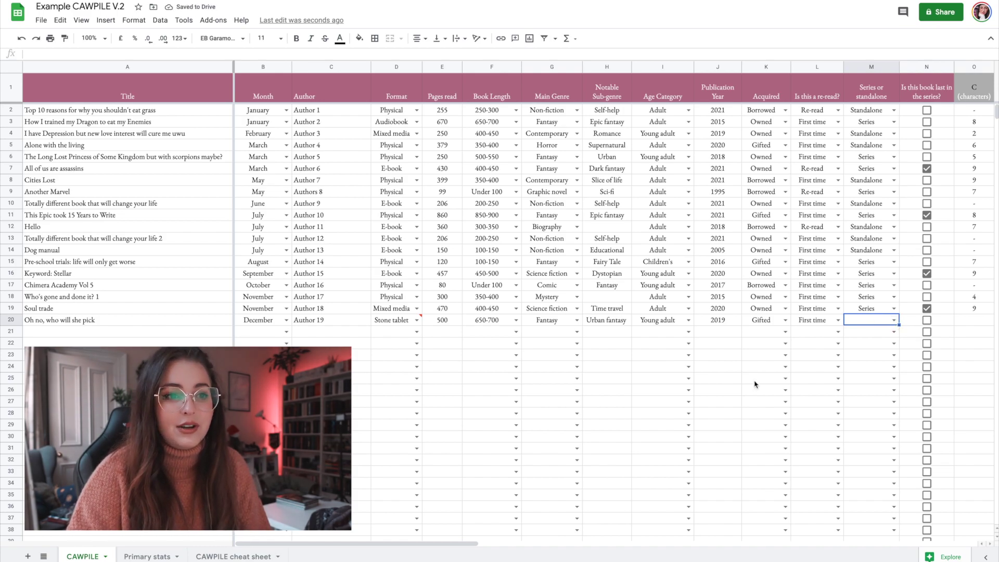
{"action": "left_click_drag", "start_coordinate": [470, 544], "coordinate": [560, 546]}
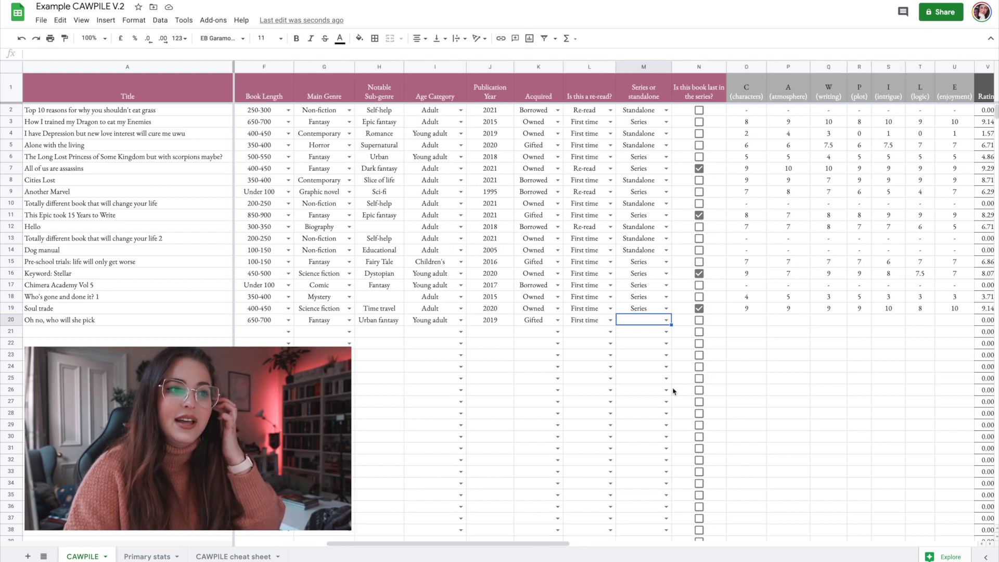
{"action": "left_click", "coordinate": [666, 321]}
{"action": "left_click", "coordinate": [649, 346]}
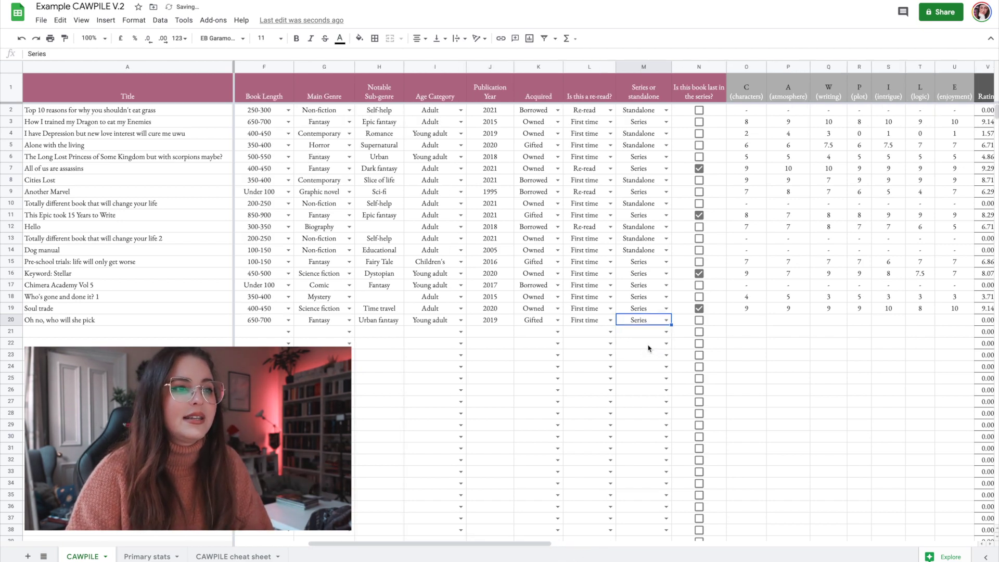
Step: Mark the book in row 20 as the last book in its series
{"action": "left_click_drag", "start_coordinate": [519, 542], "coordinate": [553, 542]}
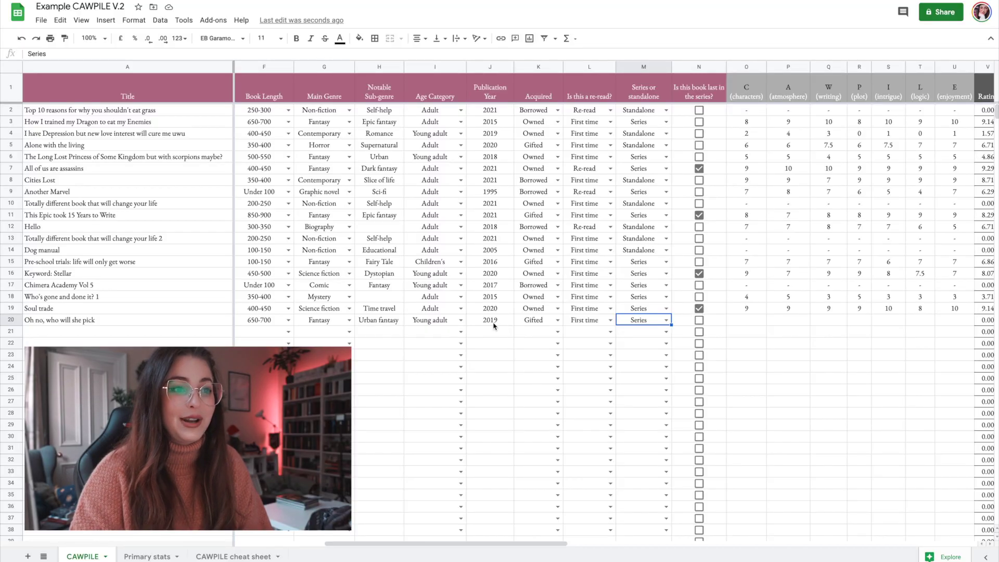
{"action": "scroll", "coordinate": [650, 103], "scroll_direction": "right", "scroll_amount": 2}
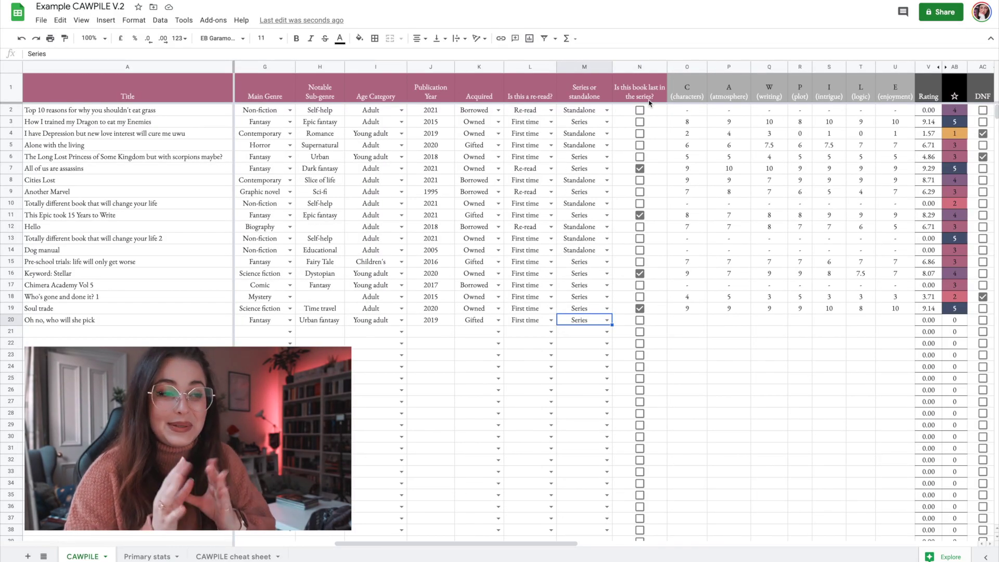
{"action": "left_click", "coordinate": [648, 101]}
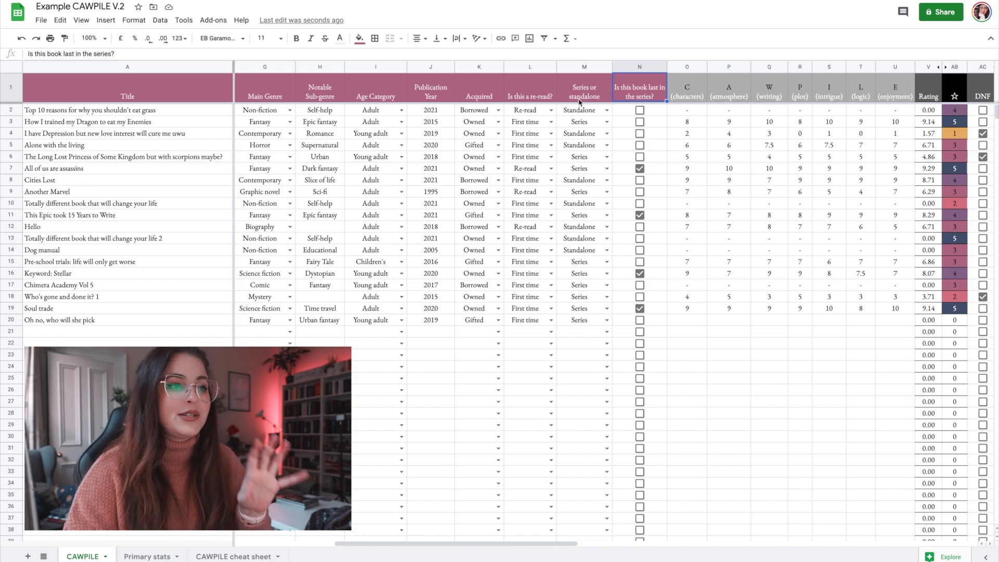
{"action": "left_click", "coordinate": [640, 321]}
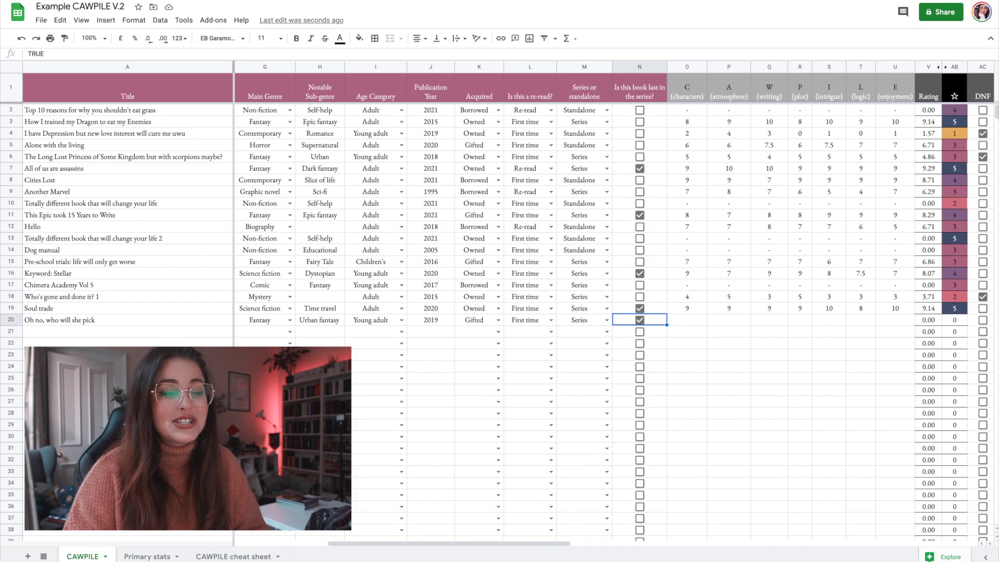
Step: Score the book in row 20 with 7 for characters, 6 for atmosphere and 8 for writing
{"action": "key", "text": "Tab"}
{"action": "key", "text": "Right"}
{"action": "key", "text": "Right"}
{"action": "key", "text": "Right"}
{"action": "key", "text": "Left"}
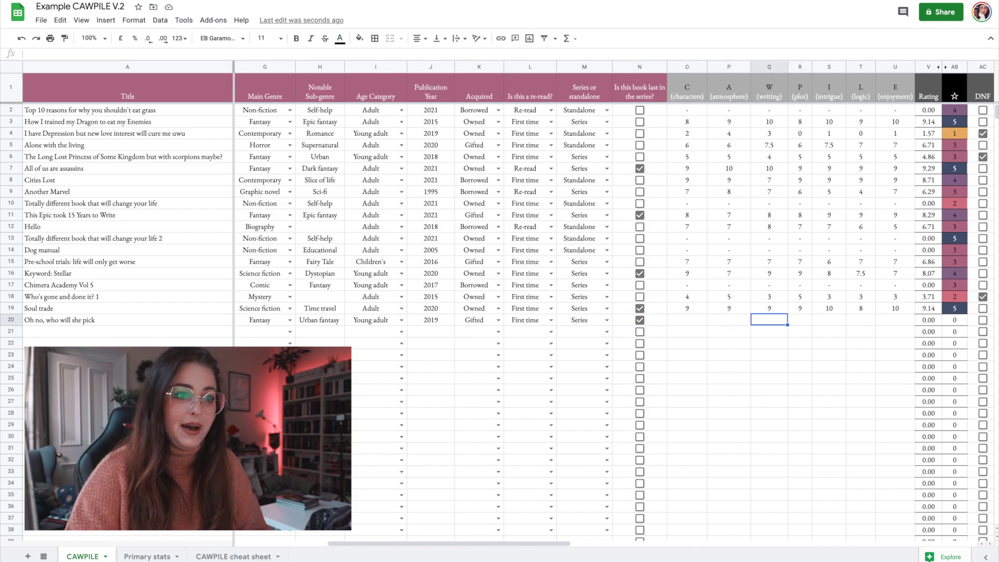
{"action": "key", "text": "Left"}
{"action": "key", "text": "Left"}
{"action": "scroll", "coordinate": [553, 170], "scroll_direction": "right", "scroll_amount": 4}
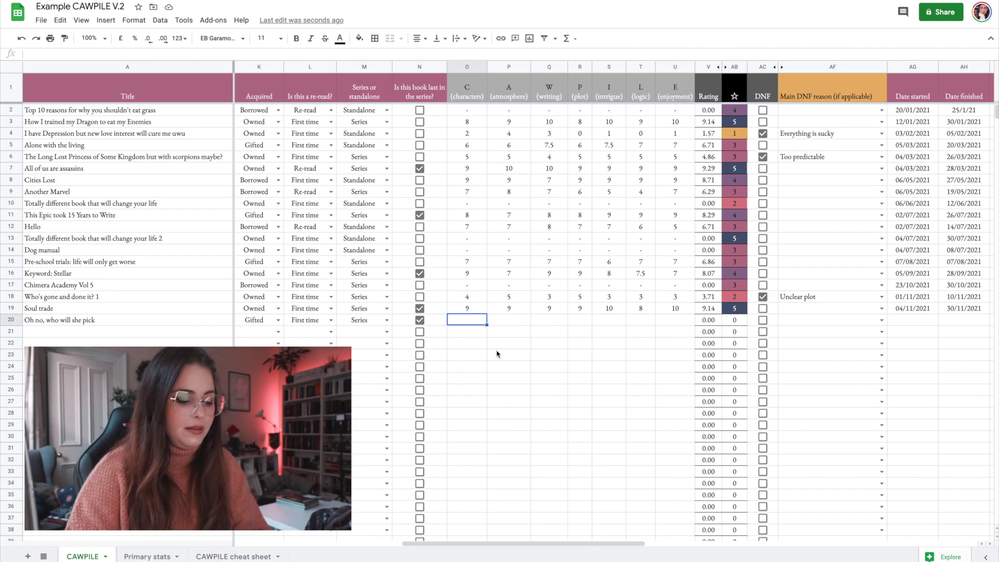
{"action": "type", "text": "7"}
{"action": "key", "text": "Tab"}
{"action": "type", "text": "6"}
{"action": "key", "text": "Tab"}
{"action": "type", "text": "8"}
{"action": "key", "text": "Tab"}
Step: Score the book in row 20 with 5 for plot, 4 for intrigue, 3 for logic and 4 for enjoyment, and select its star rating cell
{"action": "type", "text": "5"}
{"action": "key", "text": "Tab"}
{"action": "type", "text": "4"}
{"action": "key", "text": "Tab"}
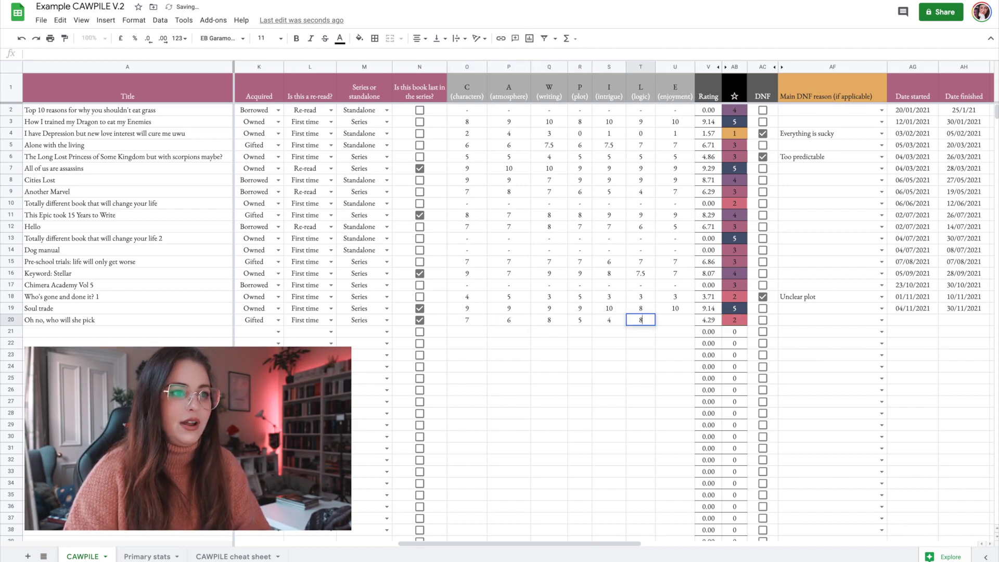
{"action": "type", "text": "8"}
{"action": "key", "text": "Tab"}
{"action": "type", "text": "4"}
{"action": "key", "text": "shift+Tab"}
{"action": "type", "text": "3"}
{"action": "key", "text": "Tab"}
{"action": "key", "text": "Tab"}
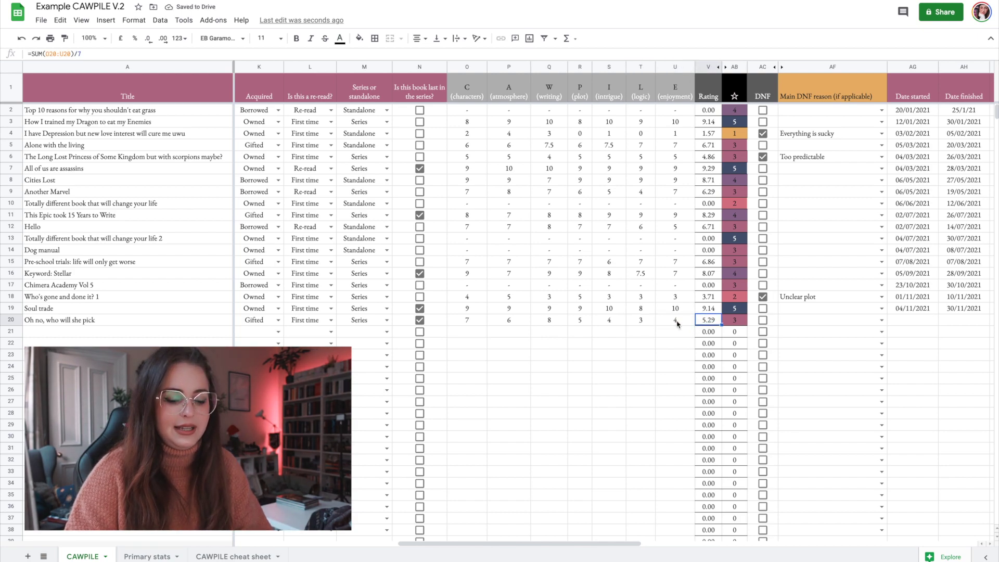
{"action": "left_click", "coordinate": [734, 322]}
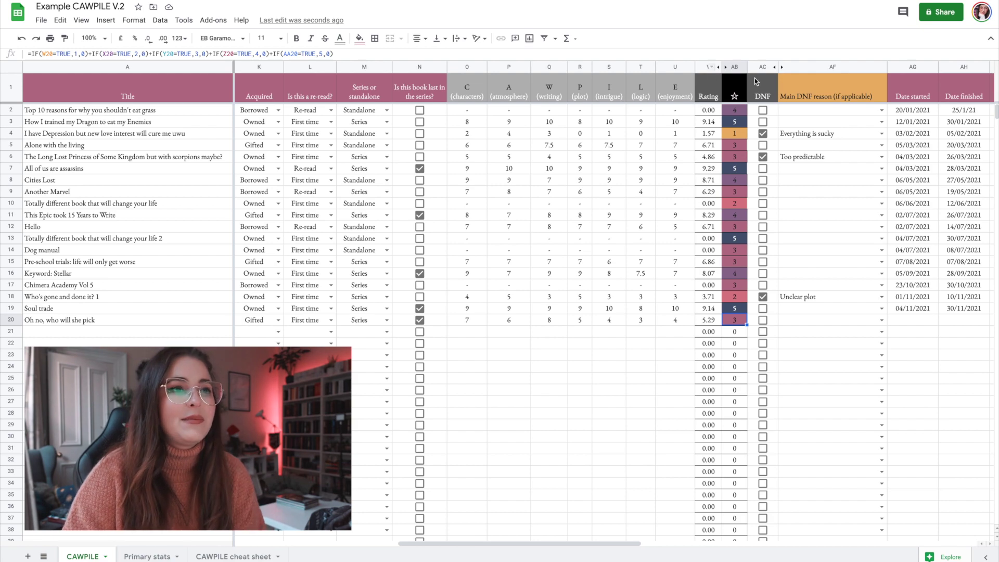
{"action": "left_click", "coordinate": [720, 67]}
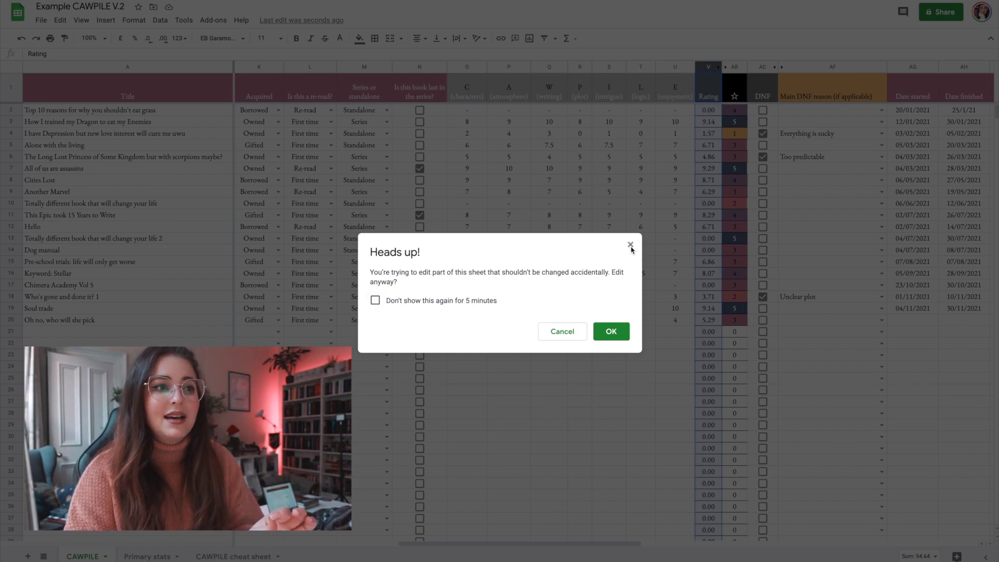
{"action": "left_click", "coordinate": [560, 336]}
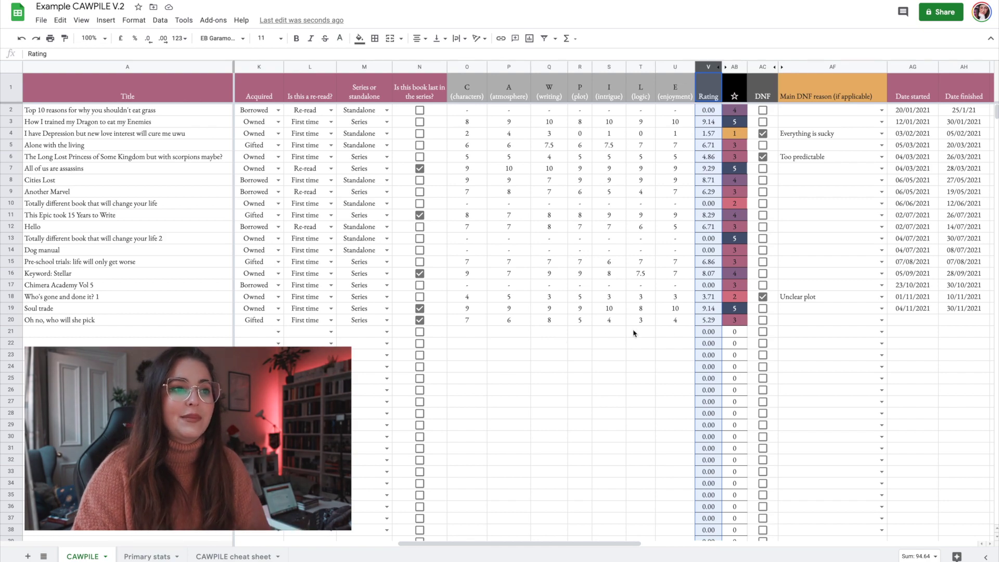
{"action": "left_click", "coordinate": [670, 324]}
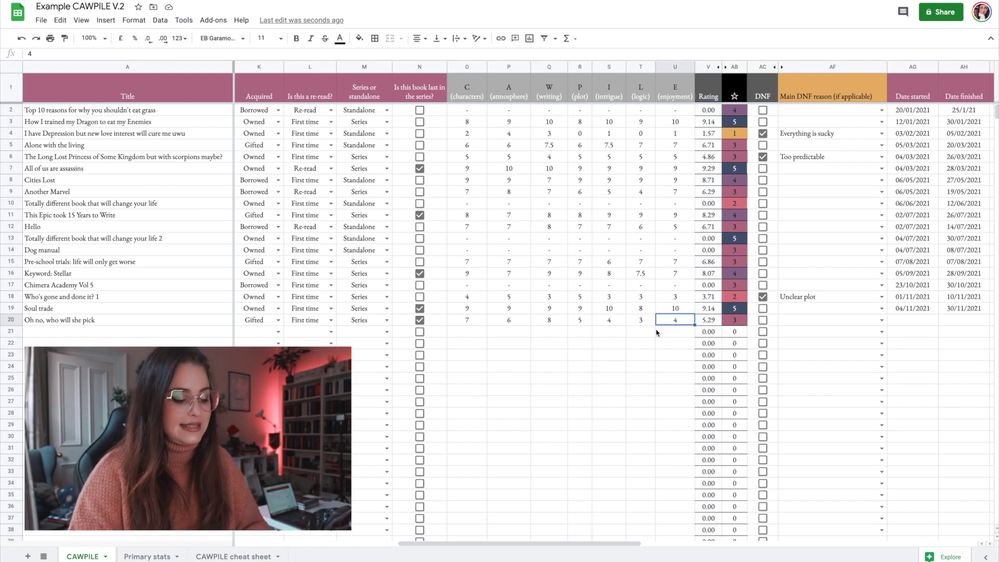
Step: Review the CAWPILE scores, overall rating and star rating of the book in row 20
{"action": "left_click", "coordinate": [466, 320]}
{"action": "left_click", "coordinate": [548, 319]}
{"action": "left_click", "coordinate": [580, 319]}
{"action": "left_click", "coordinate": [640, 320]}
{"action": "left_click", "coordinate": [675, 320]}
{"action": "left_click", "coordinate": [579, 320]}
{"action": "left_click", "coordinate": [508, 319]}
{"action": "left_click", "coordinate": [467, 319]}
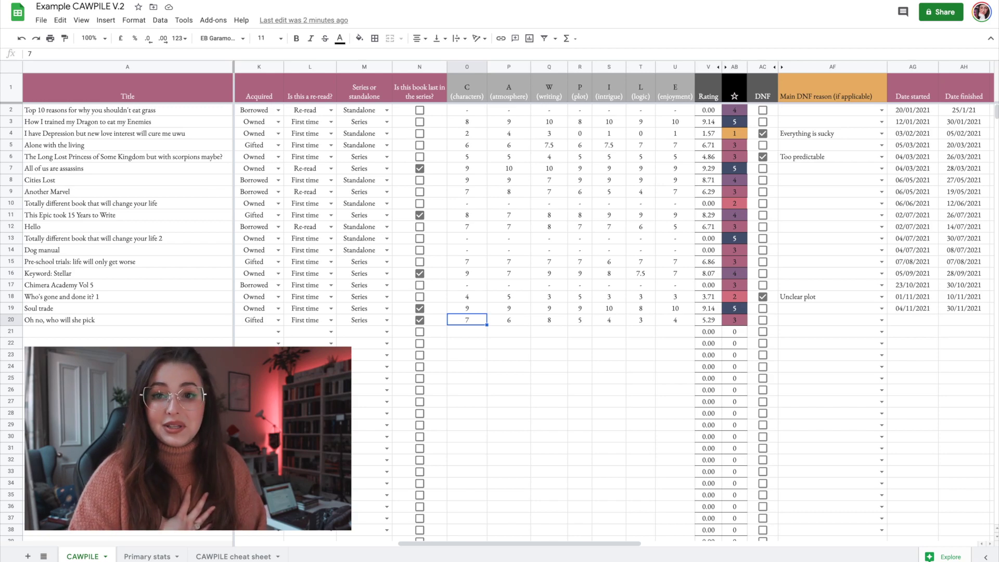
{"action": "left_click", "coordinate": [509, 320]}
{"action": "left_click", "coordinate": [549, 320]}
{"action": "left_click", "coordinate": [640, 320]}
{"action": "left_click", "coordinate": [675, 320]}
{"action": "left_click", "coordinate": [708, 320]}
{"action": "left_click", "coordinate": [734, 319]}
{"action": "left_click", "coordinate": [640, 320]}
{"action": "left_click", "coordinate": [579, 320]}
{"action": "left_click", "coordinate": [508, 319]}
{"action": "left_click", "coordinate": [420, 319]}
{"action": "left_click", "coordinate": [466, 319]}
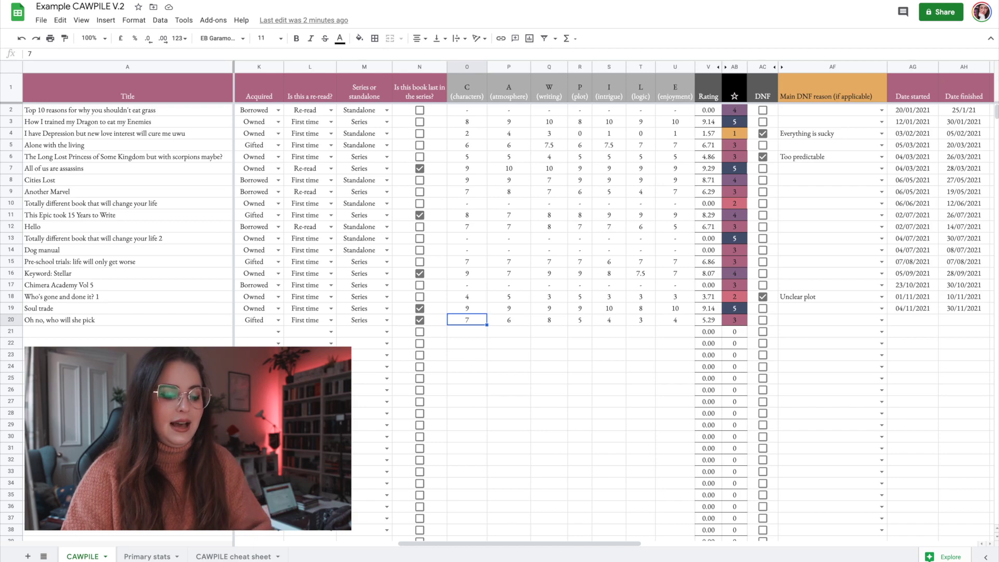
Step: Replace all seven CAWPILE scores of the book in row 20 with dashes
{"action": "key", "text": "Delete"}
{"action": "key", "text": "Right"}
{"action": "key", "text": "Delete"}
{"action": "key", "text": "Right"}
{"action": "key", "text": "Delete"}
{"action": "key", "text": "Right"}
{"action": "key", "text": "Delete"}
{"action": "key", "text": "Right"}
{"action": "key", "text": "Delete"}
{"action": "key", "text": "Right"}
{"action": "key", "text": "Delete"}
{"action": "key", "text": "Right"}
{"action": "key", "text": "Delete"}
{"action": "key", "text": "Right"}
{"action": "key", "text": "Left"}
{"action": "key", "text": "Left"}
{"action": "key", "text": "Left"}
{"action": "key", "text": "Left"}
{"action": "key", "text": "Left"}
{"action": "key", "text": "Left"}
{"action": "key", "text": "Left"}
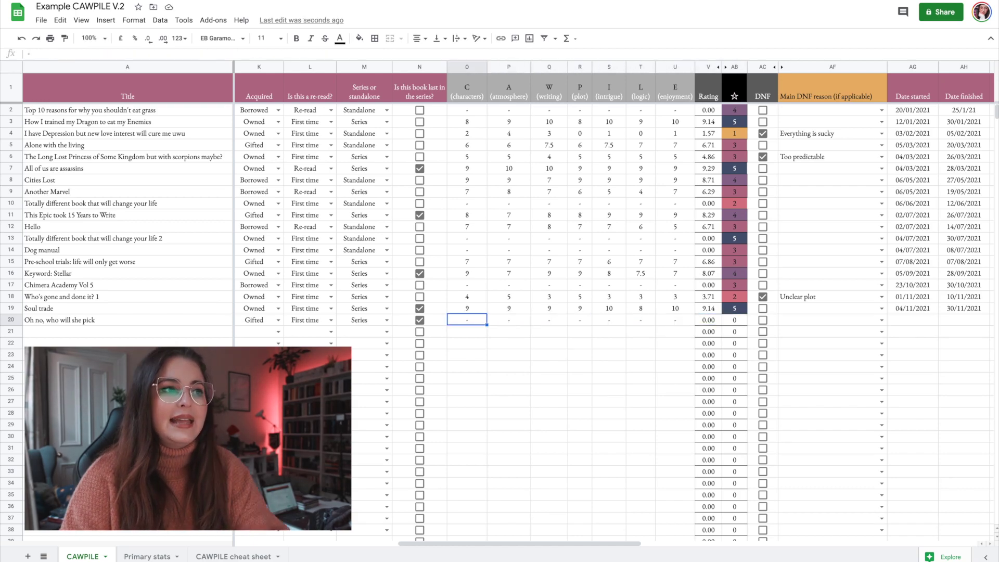
Step: Overwrite the protected star rating formula of the book in row 20 with 3 and accept the edit
{"action": "key", "text": "Right"}
{"action": "key", "text": "Right"}
{"action": "key", "text": "Right"}
{"action": "key", "text": "Right"}
{"action": "key", "text": "Right"}
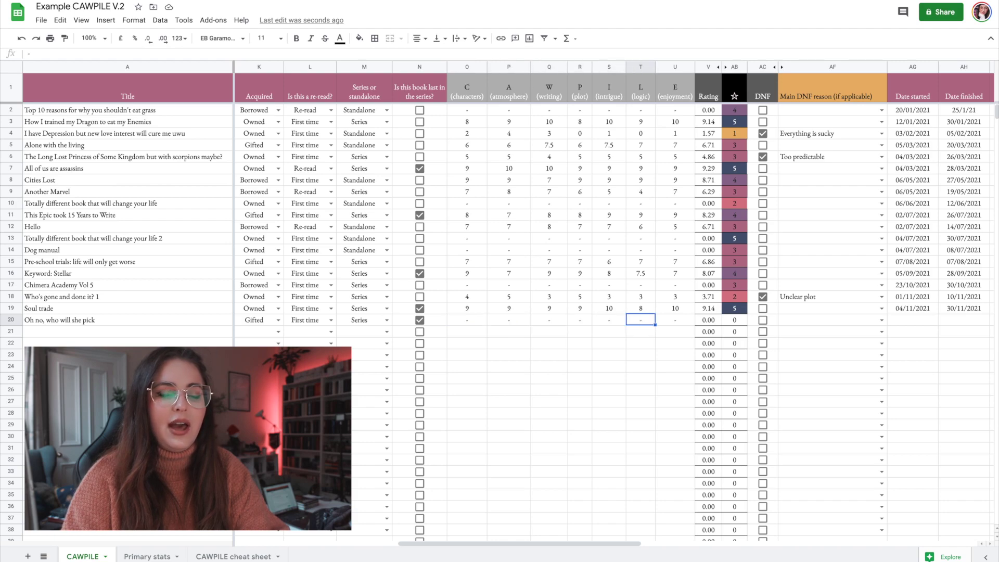
{"action": "key", "text": "Right"}
{"action": "key", "text": "Right"}
{"action": "key", "text": "Right"}
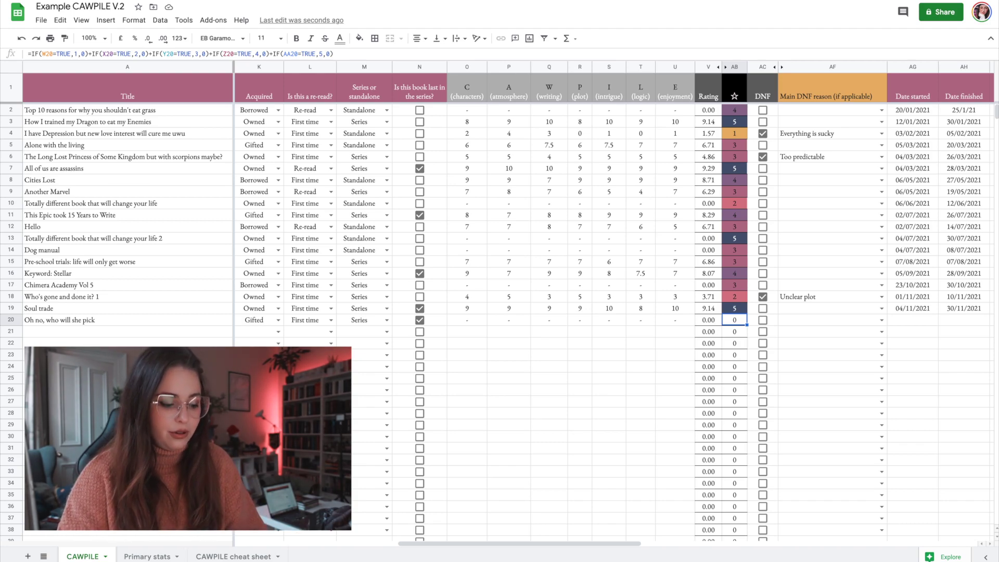
{"action": "type", "text": "3"}
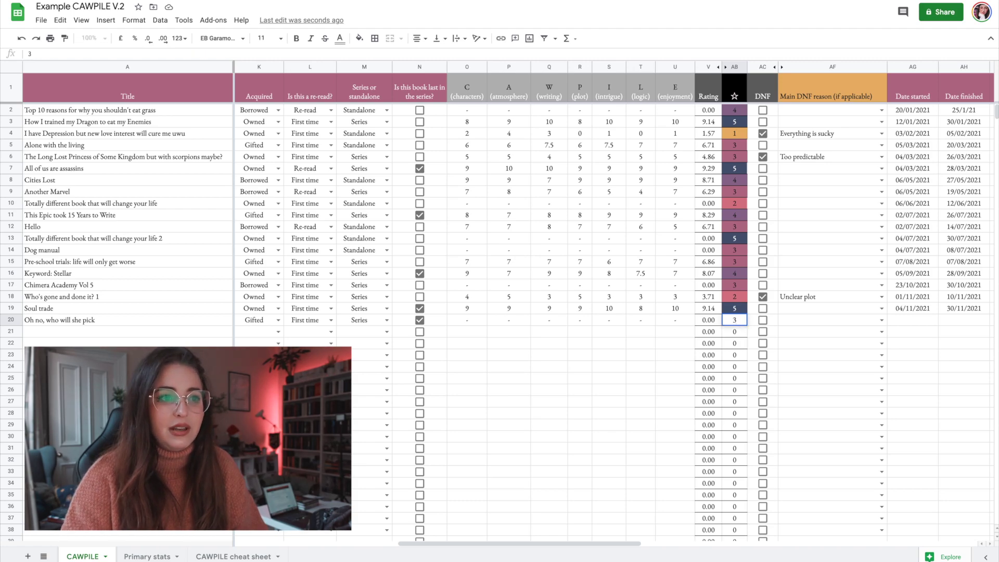
{"action": "key", "text": "Tab"}
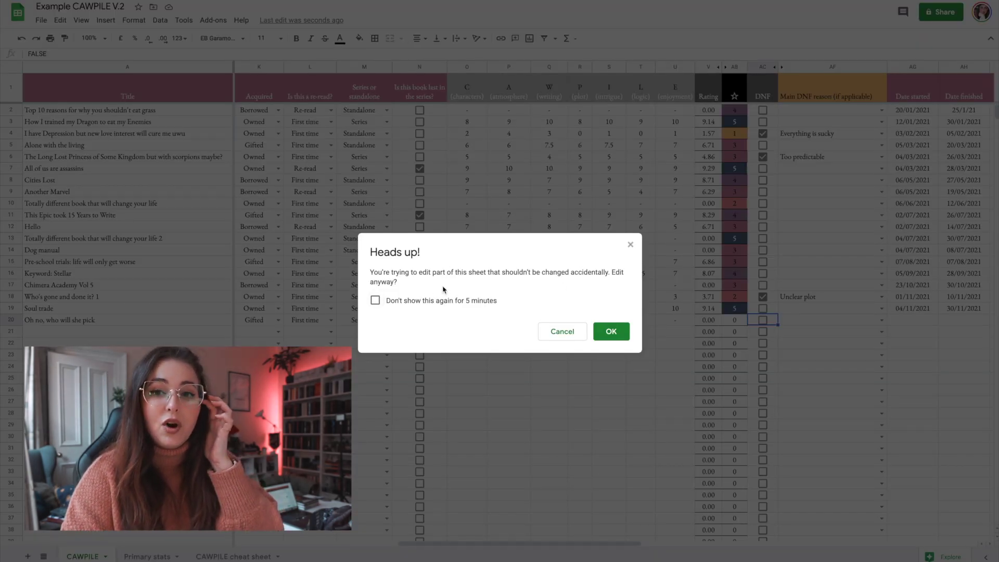
{"action": "left_click", "coordinate": [604, 338]}
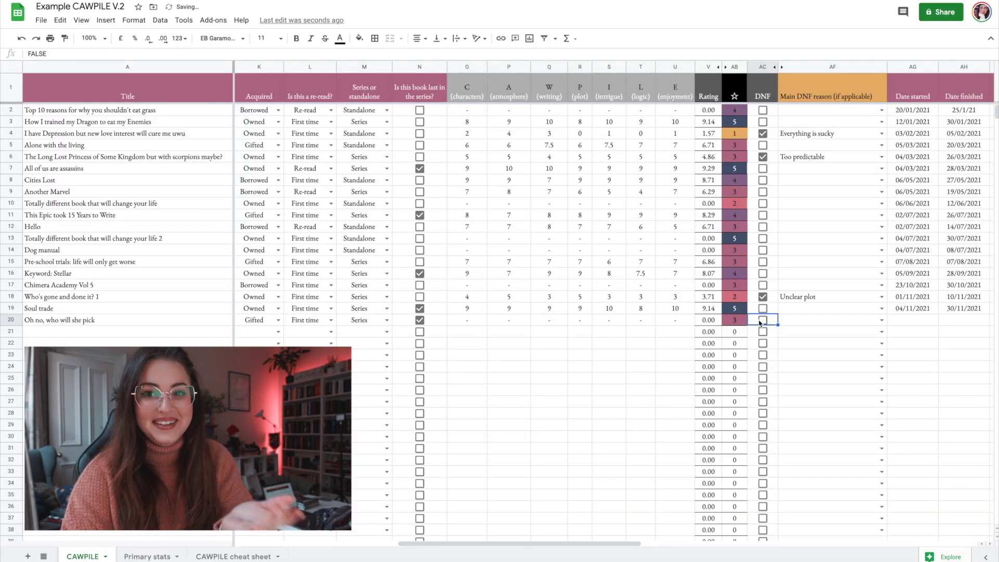
{"action": "left_click", "coordinate": [735, 321]}
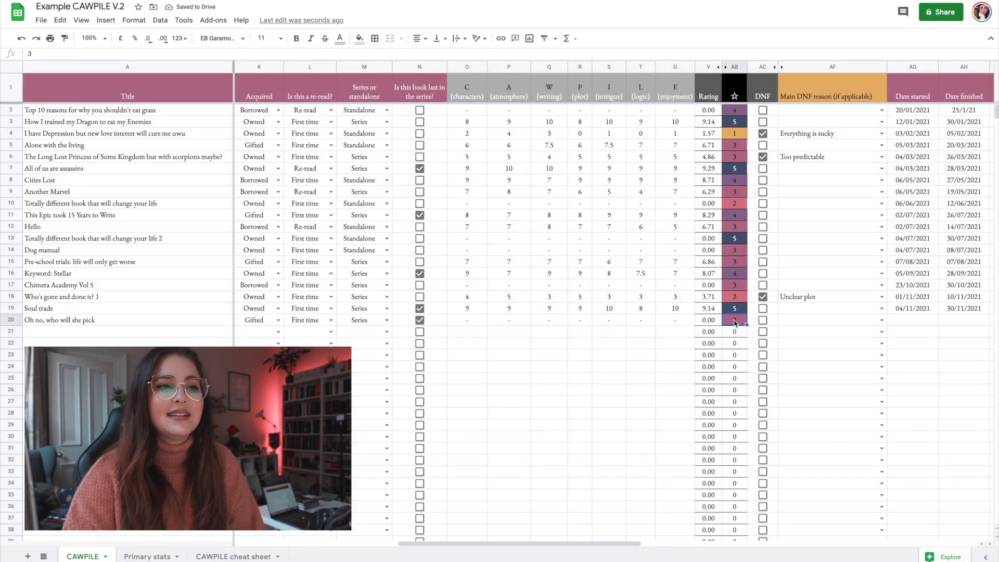
Step: Fill row 20's scores with sample numbers: enjoyment 5, logic 4, intrigue 3, plot 32, writing 62, atmosphere 235 and characters 34
{"action": "left_click", "coordinate": [674, 319]}
{"action": "type", "text": "5"}
{"action": "key", "text": "Left"}
{"action": "type", "text": "4"}
{"action": "key", "text": "Left"}
{"action": "type", "text": "3"}
{"action": "key", "text": "Left"}
{"action": "type", "text": "32"}
{"action": "type", "text": "6"}
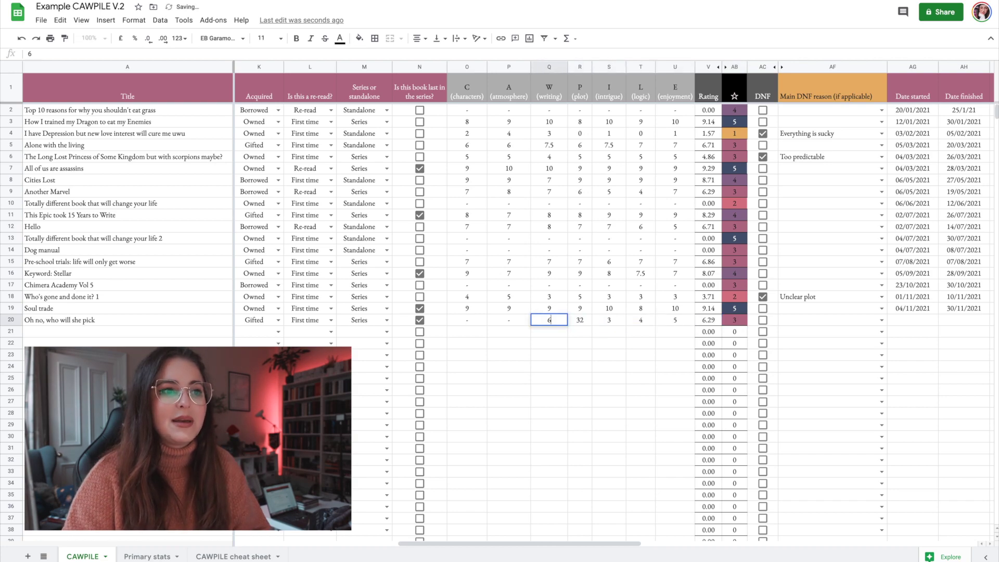
{"action": "key", "text": "Left"}
{"action": "type", "text": "235"}
{"action": "key", "text": "Left"}
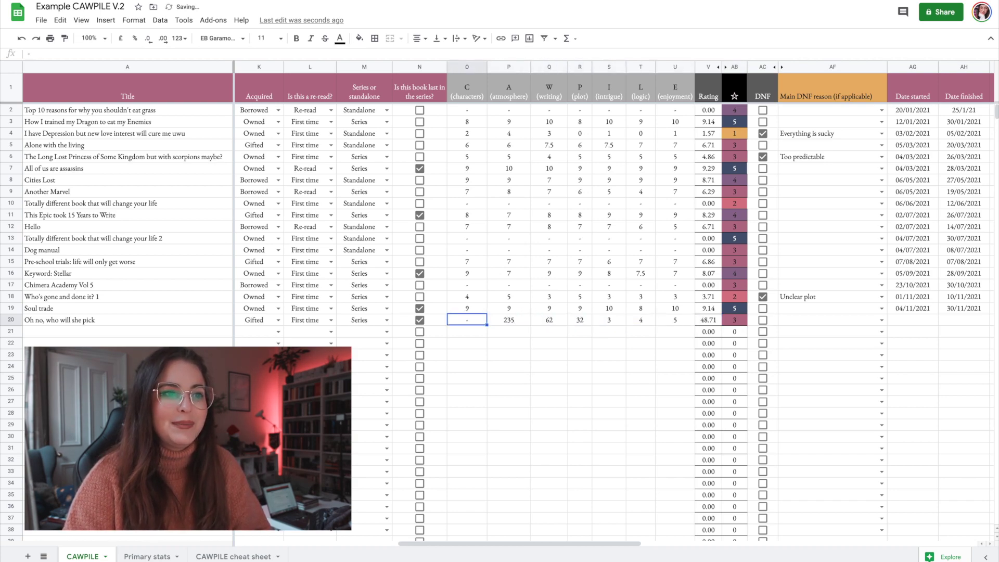
{"action": "type", "text": "34"}
Step: Clear all seven CAWPILE scores of the book in row 20
{"action": "key", "text": "Right"}
{"action": "key", "text": "Left"}
{"action": "key", "text": "Right"}
{"action": "key", "text": "Right"}
{"action": "key", "text": "Right"}
{"action": "key", "text": "Right"}
{"action": "key", "text": "Right"}
{"action": "key", "text": "Right"}
{"action": "key", "text": "Delete"}
{"action": "key", "text": "Left"}
{"action": "key", "text": "Delete"}
{"action": "key", "text": "Left"}
{"action": "key", "text": "Delete"}
{"action": "key", "text": "Left"}
{"action": "key", "text": "Delete"}
{"action": "key", "text": "Left"}
{"action": "key", "text": "Delete"}
{"action": "key", "text": "Left"}
{"action": "key", "text": "Delete"}
{"action": "key", "text": "Left"}
{"action": "key", "text": "Delete"}
{"action": "key", "text": "Right"}
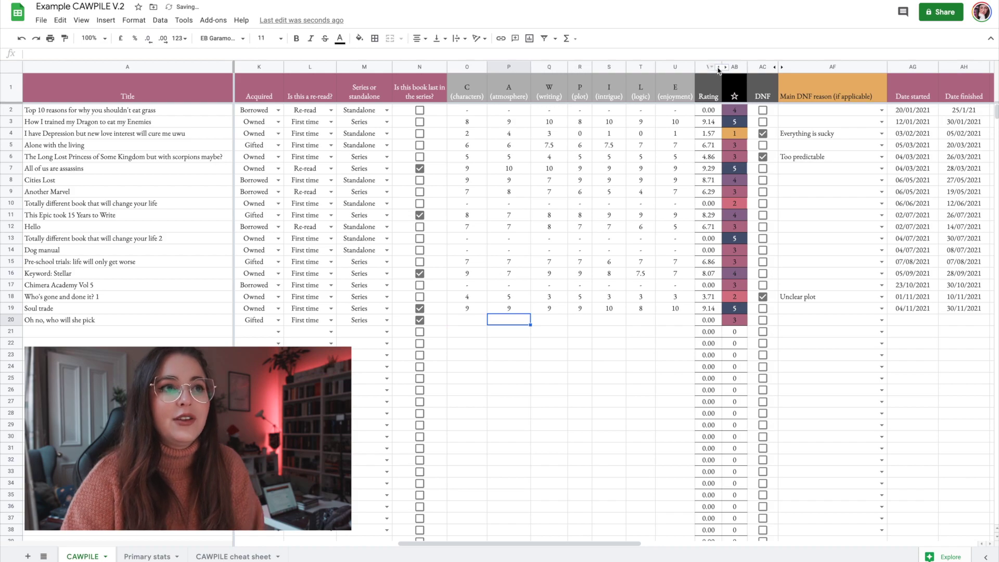
Step: Unhide the star columns W to AA beside the Rating column, accepting the protected edit
{"action": "left_click", "coordinate": [717, 67]}
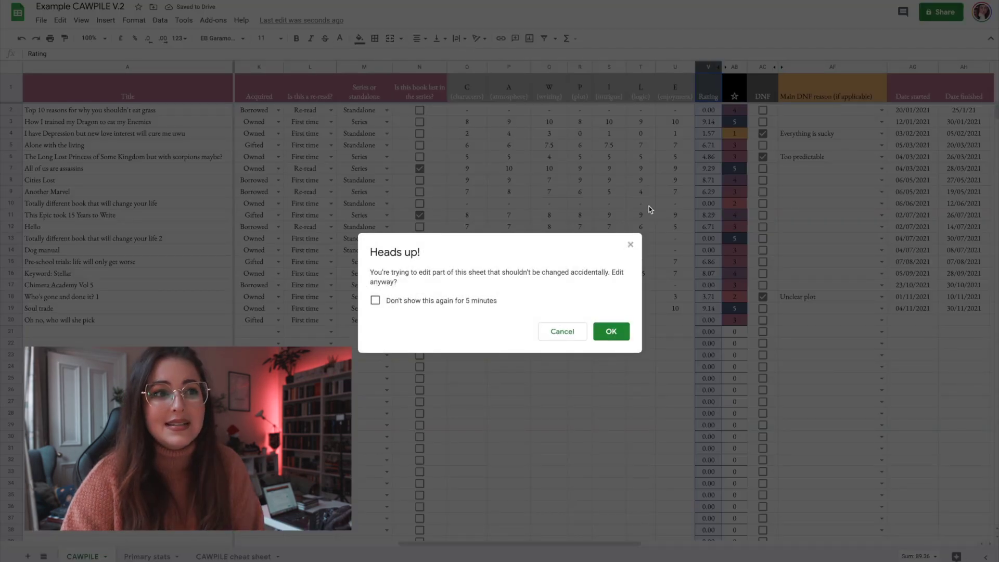
{"action": "left_click", "coordinate": [610, 330]}
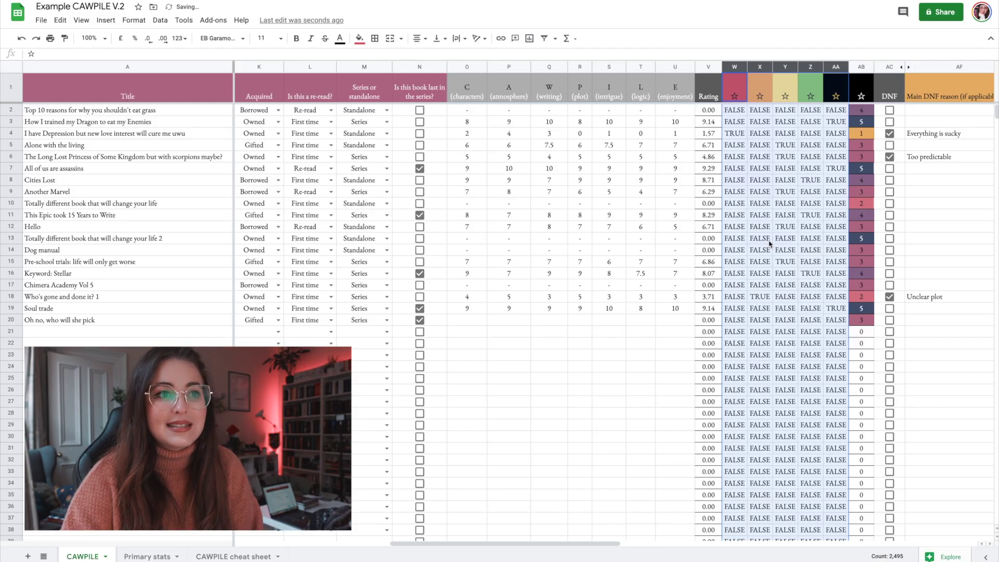
{"action": "right_click", "coordinate": [732, 68]}
{"action": "key", "text": "Escape"}
Step: Hide star columns W to AA again, accepting the protected edit
{"action": "left_click", "coordinate": [742, 70]}
{"action": "left_click_drag", "start_coordinate": [742, 69], "coordinate": [835, 71]}
{"action": "right_click", "coordinate": [737, 67]}
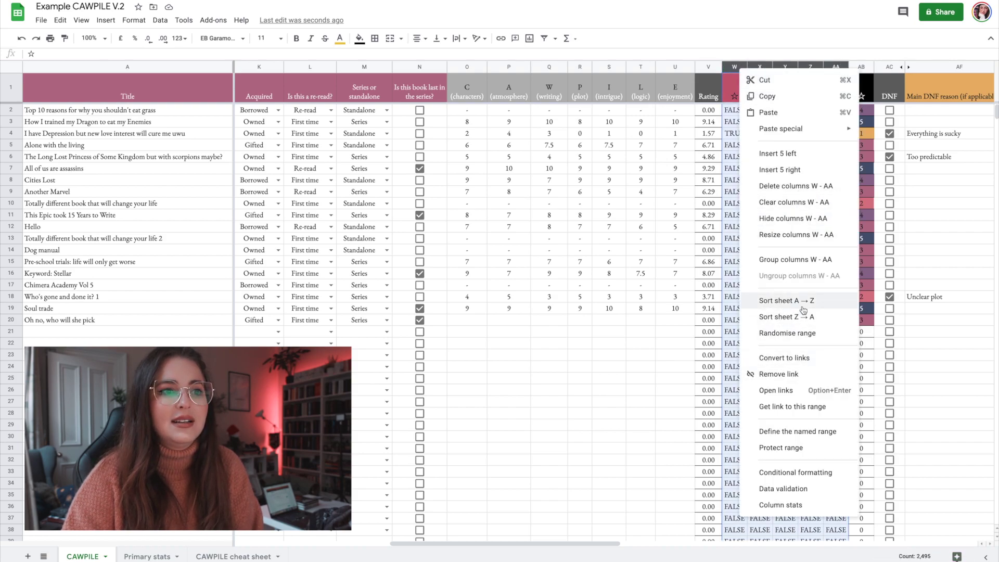
{"action": "left_click", "coordinate": [795, 221]}
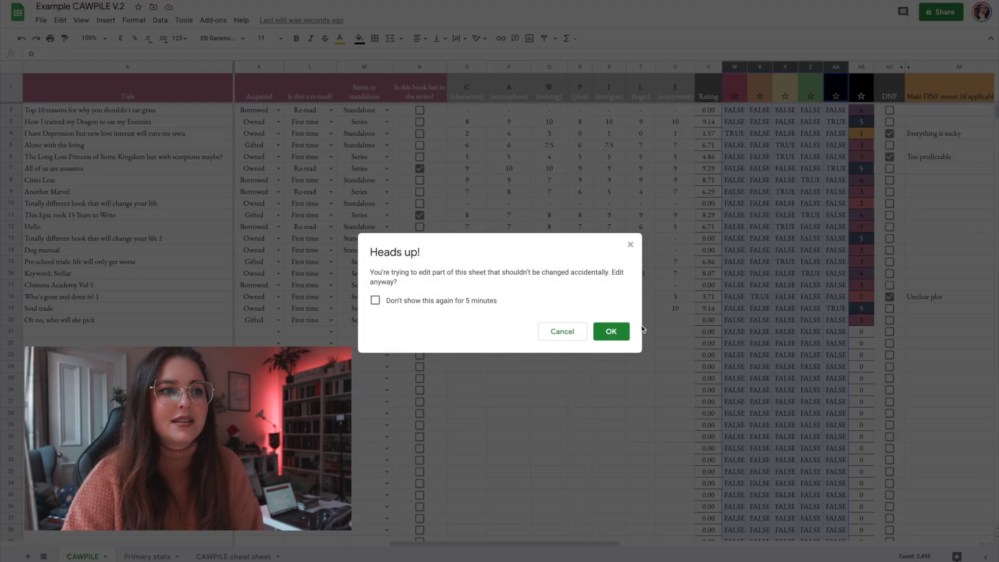
{"action": "left_click", "coordinate": [612, 331]}
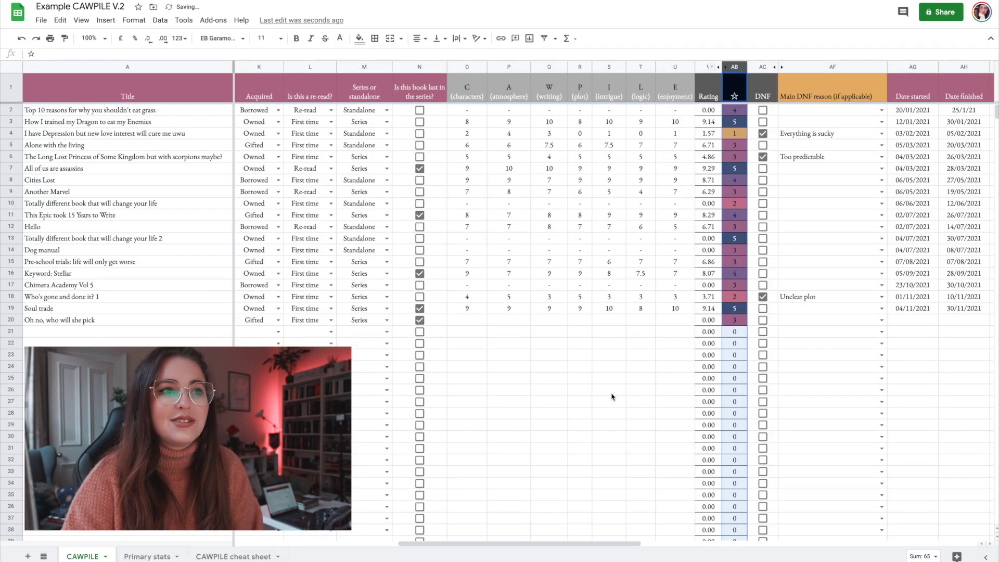
{"action": "left_click", "coordinate": [612, 394]}
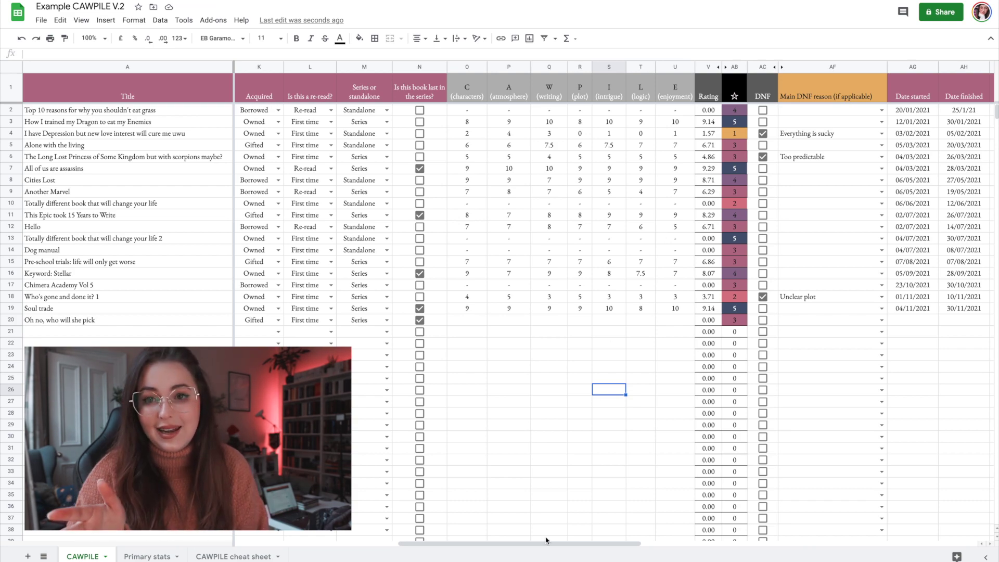
Step: Score row 20 with 5 characters, 5 atmosphere, 4 writing, 3 plot, 6 intrigue, 3 logic and 8 enjoyment
{"action": "left_click_drag", "start_coordinate": [546, 541], "coordinate": [583, 541]}
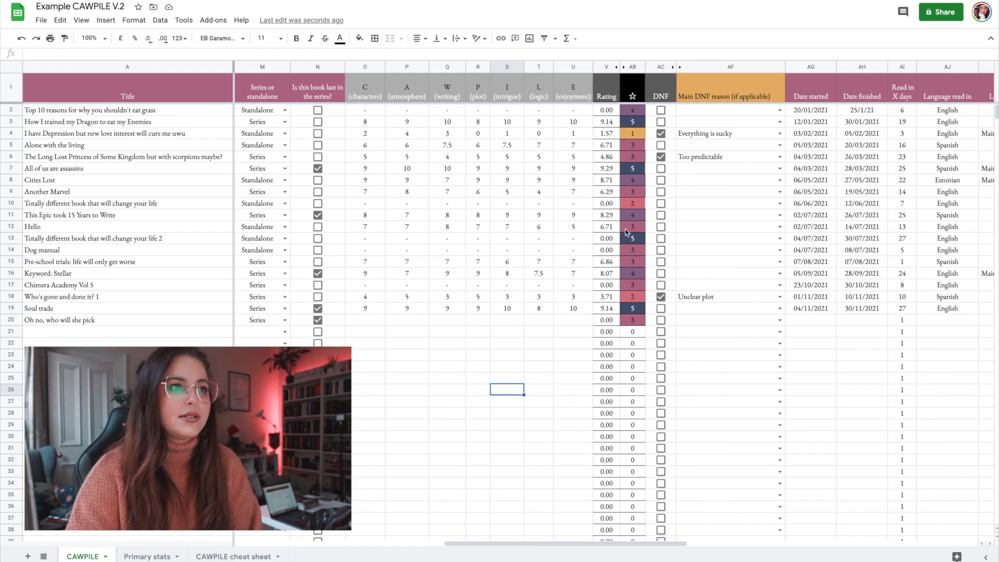
{"action": "left_click", "coordinate": [364, 320]}
{"action": "type", "text": "5"}
{"action": "key", "text": "Tab"}
{"action": "type", "text": "5"}
{"action": "key", "text": "Tab"}
{"action": "type", "text": "4"}
{"action": "key", "text": "Tab"}
{"action": "type", "text": "3"}
{"action": "key", "text": "Tab"}
{"action": "type", "text": "6"}
{"action": "key", "text": "Tab"}
{"action": "type", "text": "3"}
{"action": "key", "text": "Tab"}
{"action": "type", "text": "8"}
Step: Mark the book in row 20 as DNF and choose Poor prose as its main DNF reason
{"action": "left_click", "coordinate": [666, 322]}
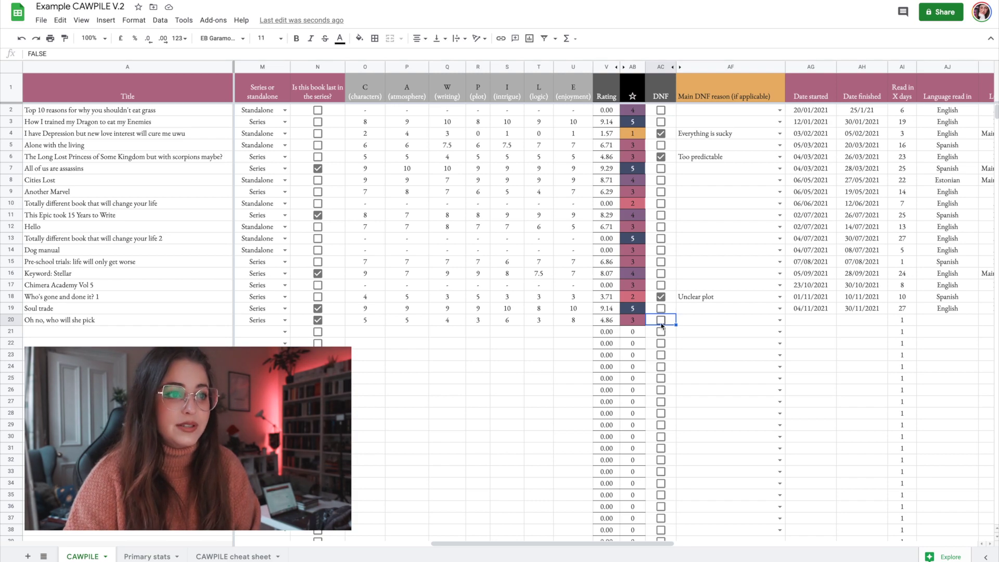
{"action": "left_click", "coordinate": [660, 320]}
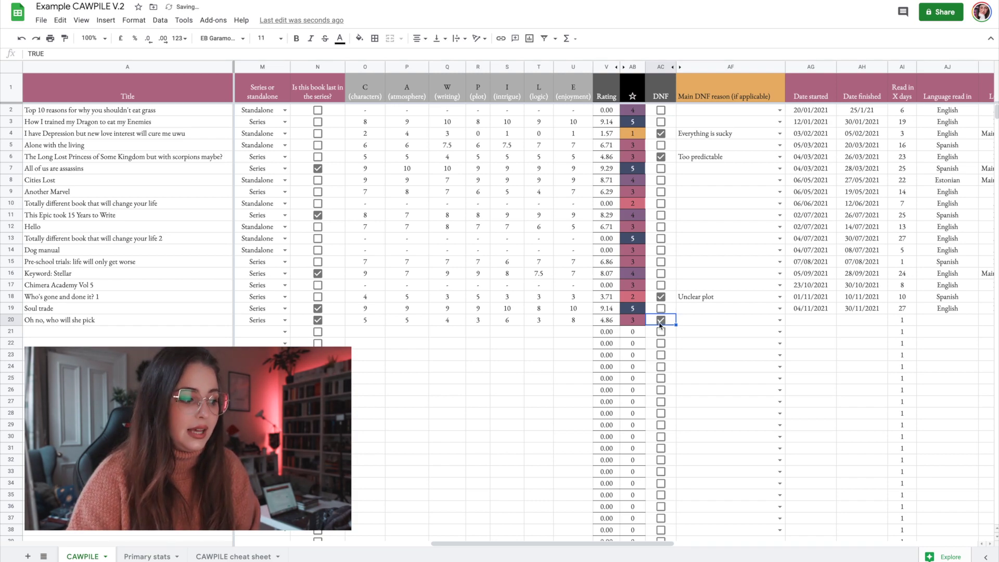
{"action": "left_click", "coordinate": [726, 93]}
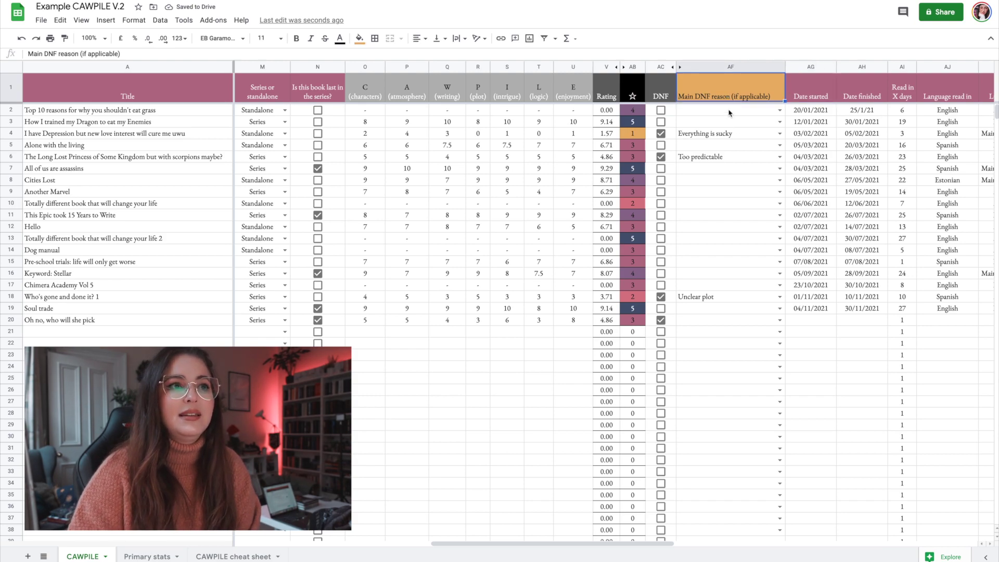
{"action": "left_click", "coordinate": [779, 320]}
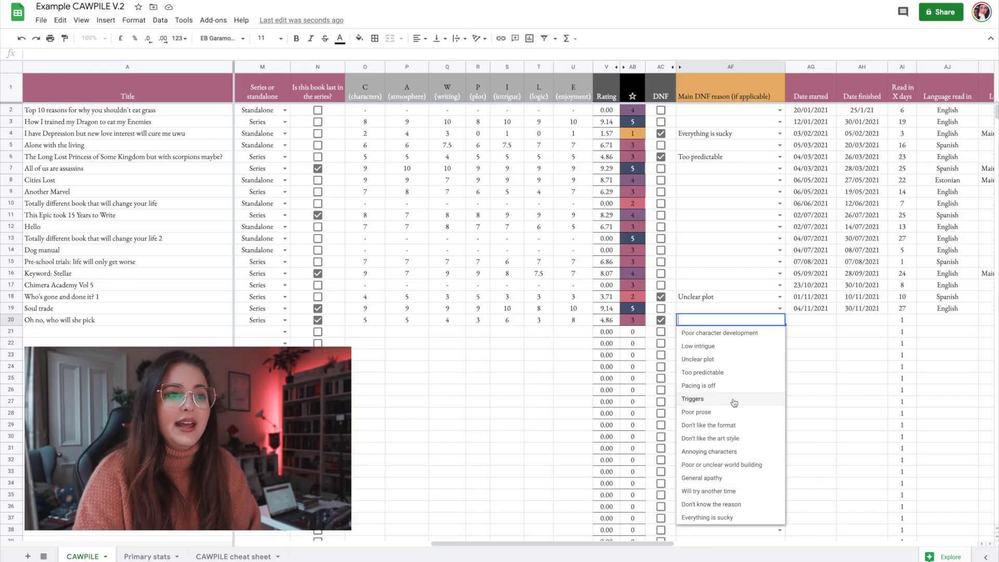
{"action": "left_click", "coordinate": [743, 415]}
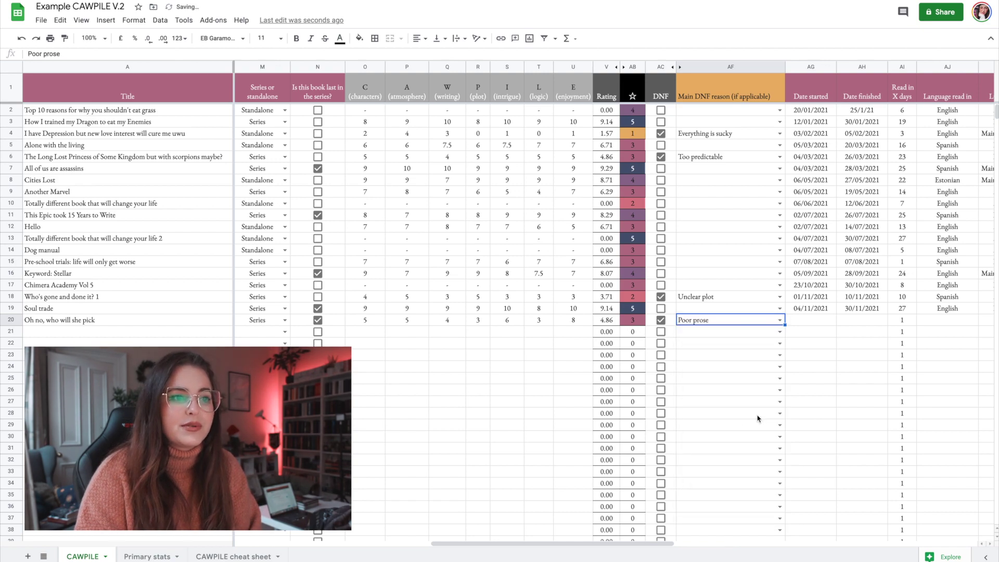
Step: Enter 01/12/2021 as the start date and 20/12/2021 as the finish date of the book in row 20
{"action": "left_click_drag", "start_coordinate": [640, 543], "coordinate": [725, 543]}
{"action": "left_click", "coordinate": [569, 319]}
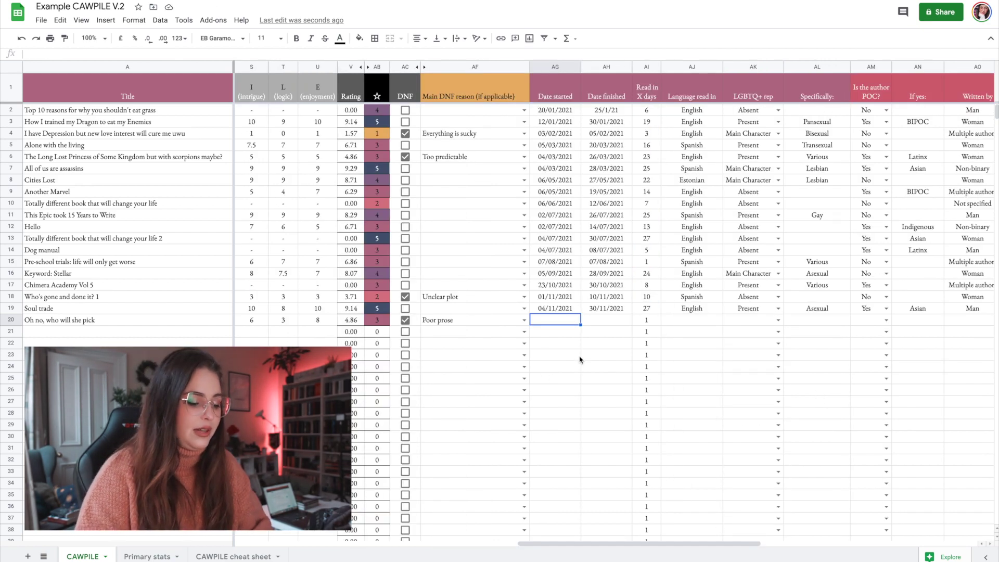
{"action": "type", "text": "01/12/2021"}
{"action": "key", "text": "Tab"}
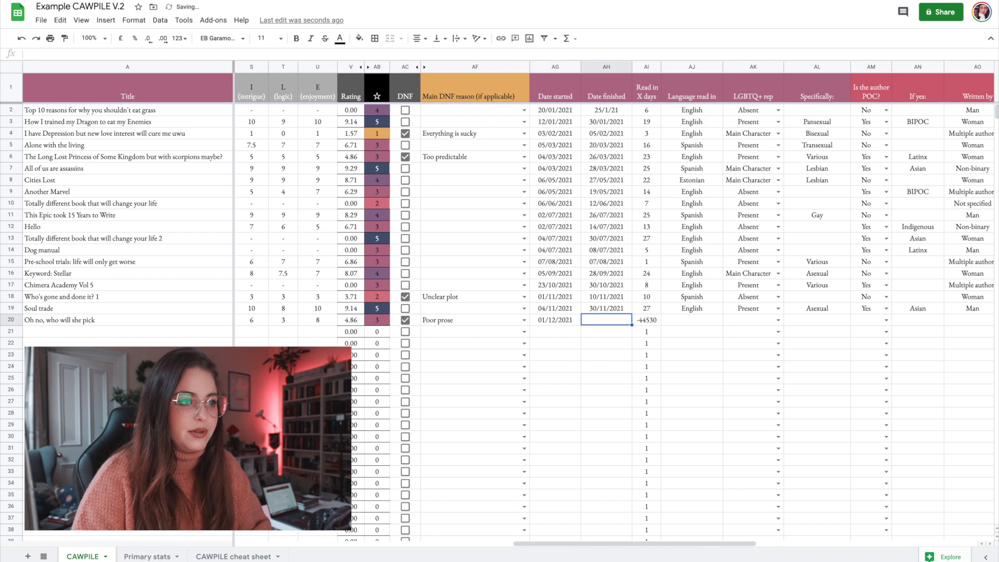
{"action": "type", "text": "20/12/2021"}
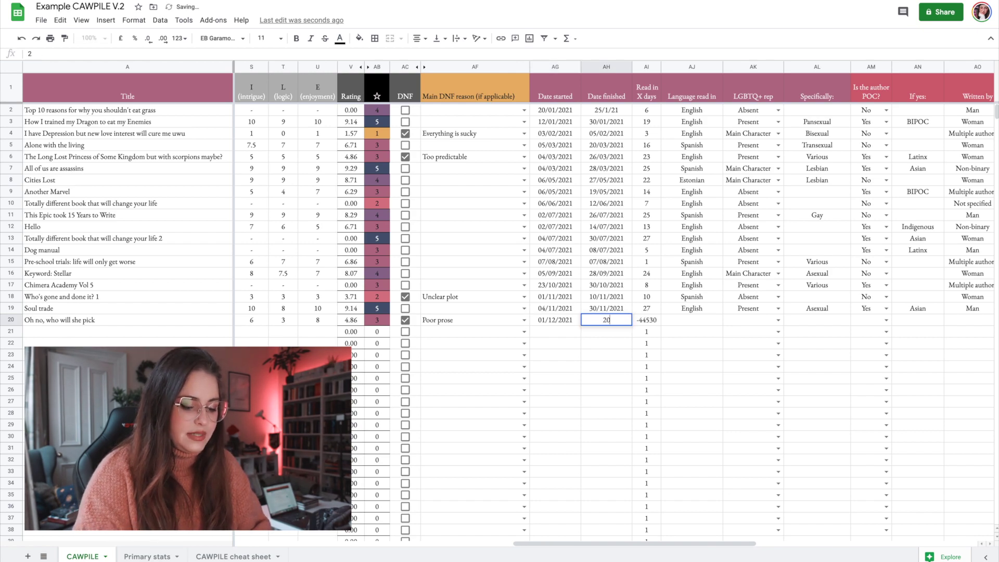
{"action": "key", "text": "Tab"}
{"action": "key", "text": "Left"}
{"action": "left_click", "coordinate": [576, 325]}
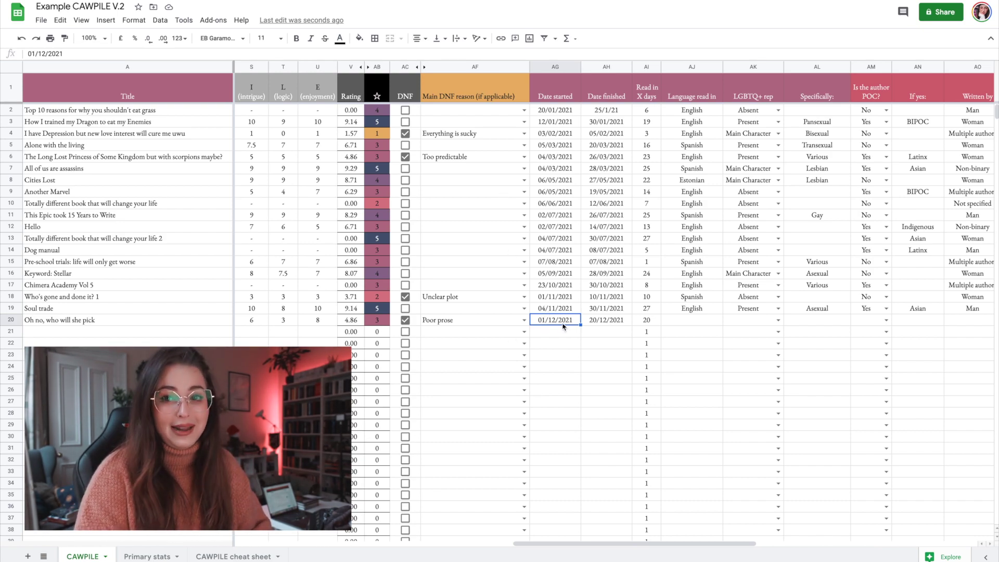
Step: Browse the custom date and time formats for the Date started and Date finished columns, closing them without applying one
{"action": "left_click", "coordinate": [565, 67]}
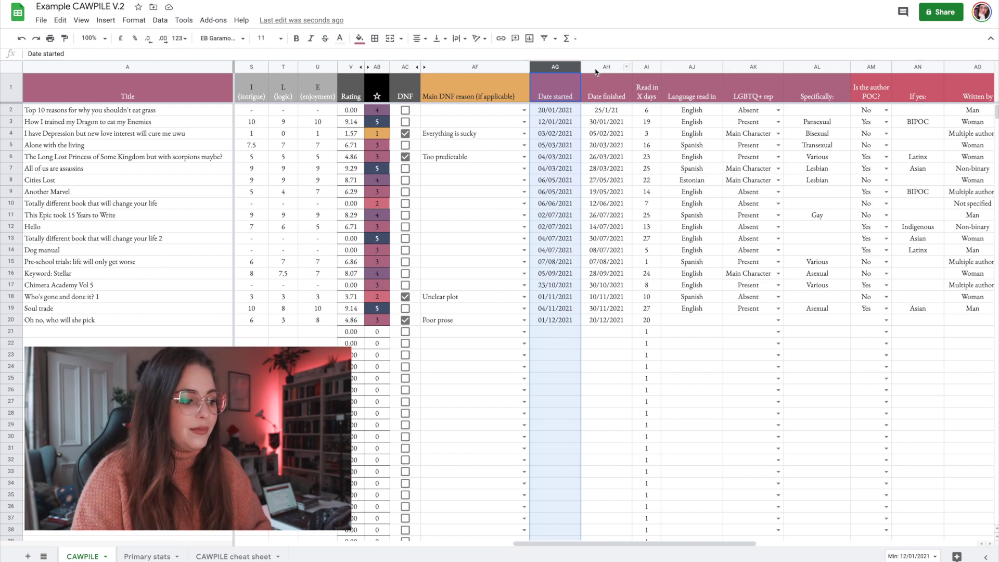
{"action": "left_click", "coordinate": [603, 67], "text": "ctrl"}
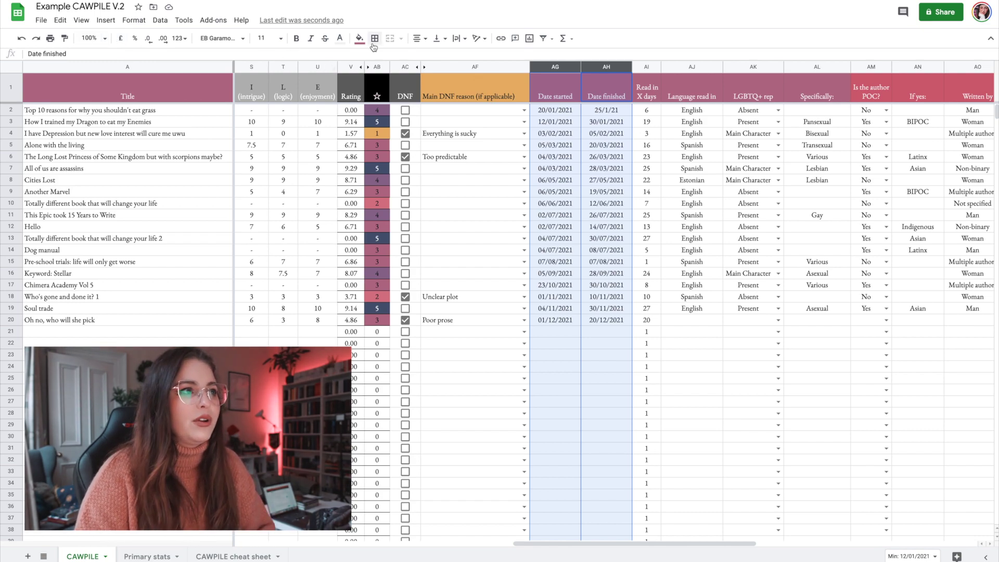
{"action": "left_click", "coordinate": [127, 21]}
{"action": "mouse_move", "coordinate": [170, 68]}
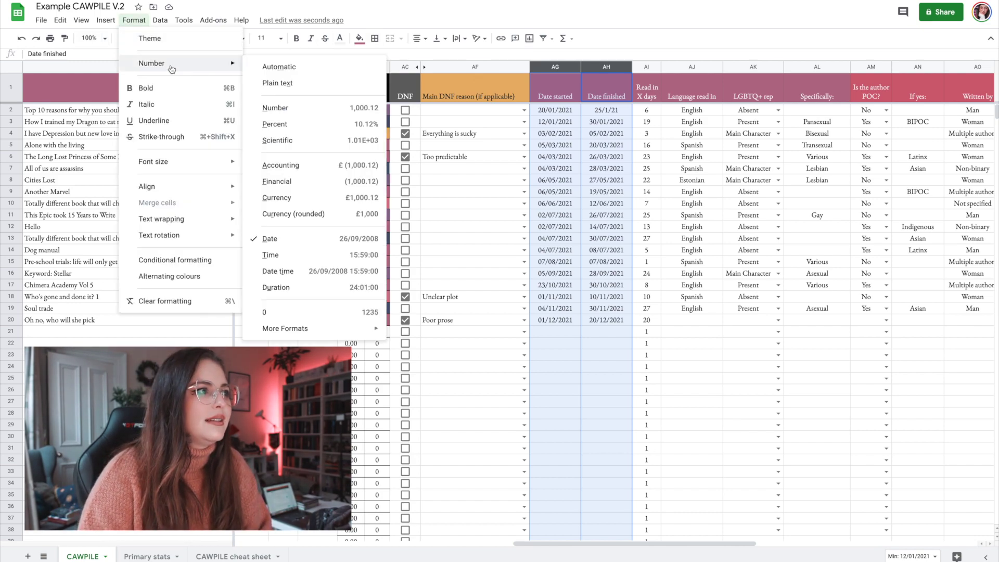
{"action": "mouse_move", "coordinate": [374, 335]}
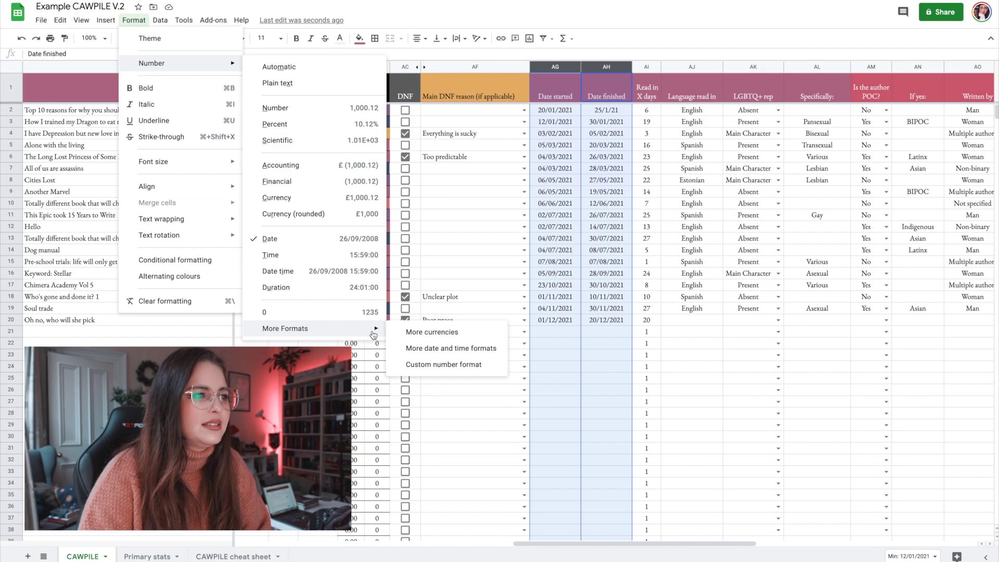
{"action": "left_click", "coordinate": [457, 350]}
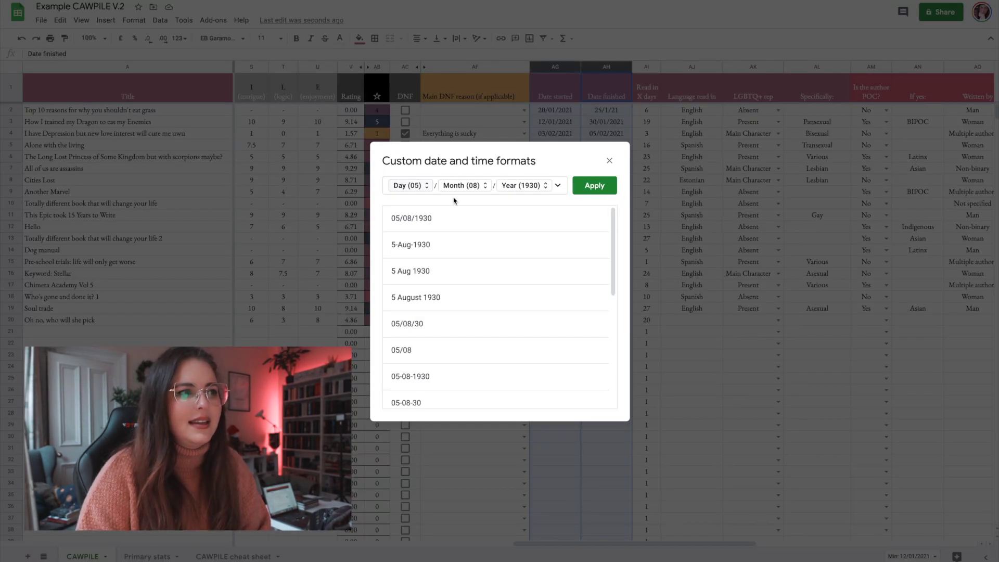
{"action": "scroll", "coordinate": [426, 319], "scroll_direction": "down", "scroll_amount": 5}
{"action": "scroll", "coordinate": [452, 354], "scroll_direction": "up", "scroll_amount": 5}
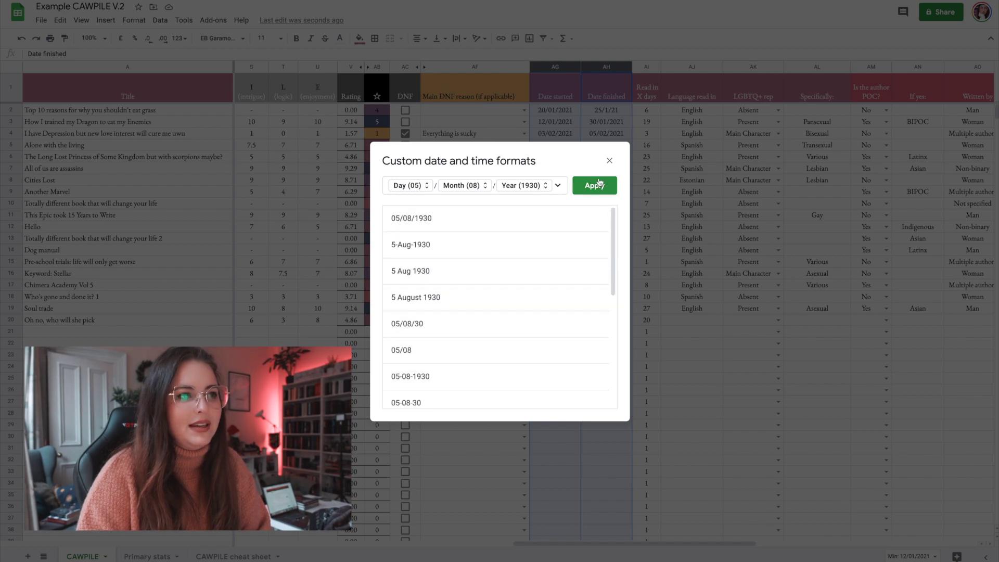
{"action": "left_click", "coordinate": [610, 162]}
{"action": "left_click", "coordinate": [733, 399]}
{"action": "left_click", "coordinate": [598, 274]}
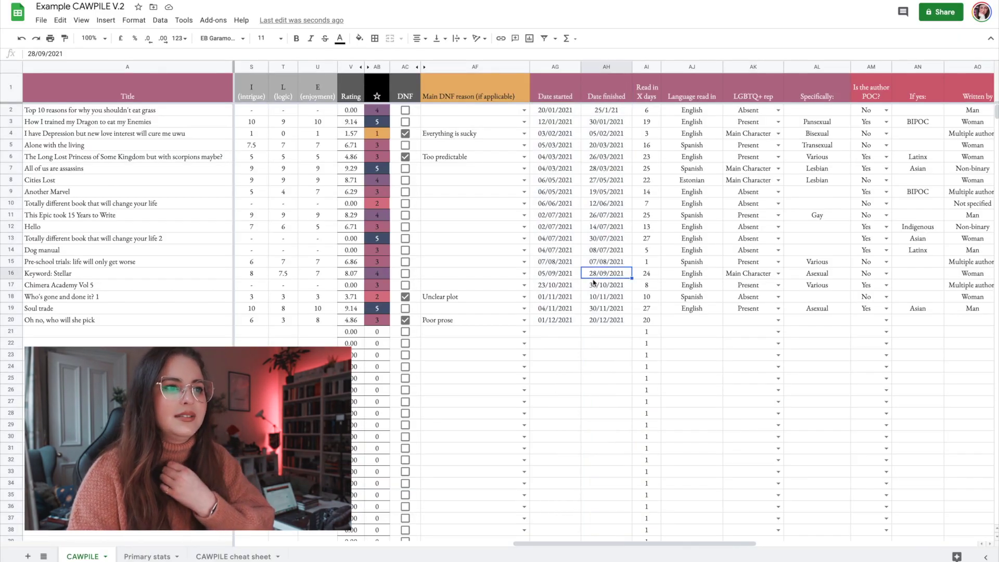
Step: Inspect the formula that calculates the reading days for the book in row 20
{"action": "left_click", "coordinate": [647, 320]}
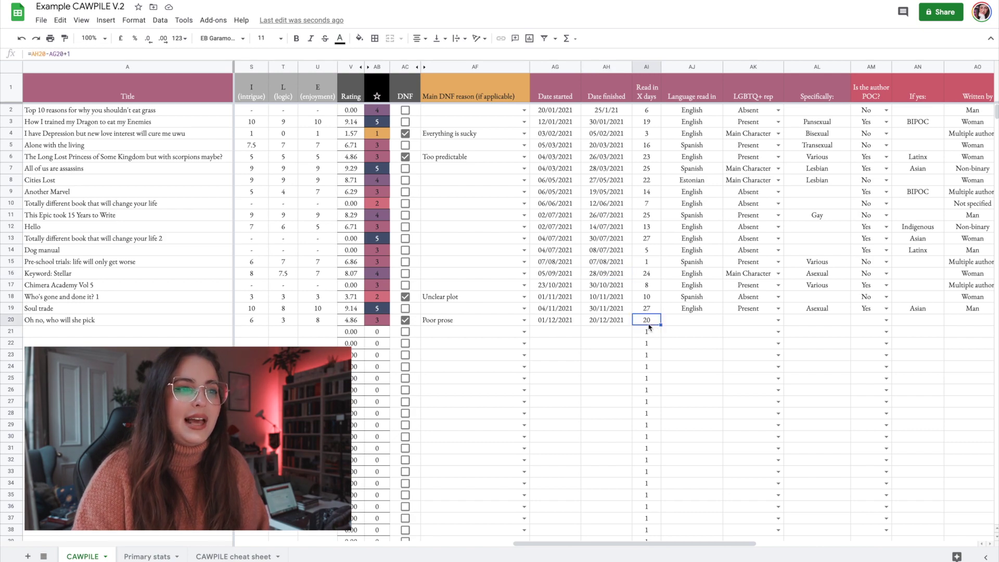
{"action": "left_click", "coordinate": [618, 320]}
{"action": "left_click", "coordinate": [645, 320]}
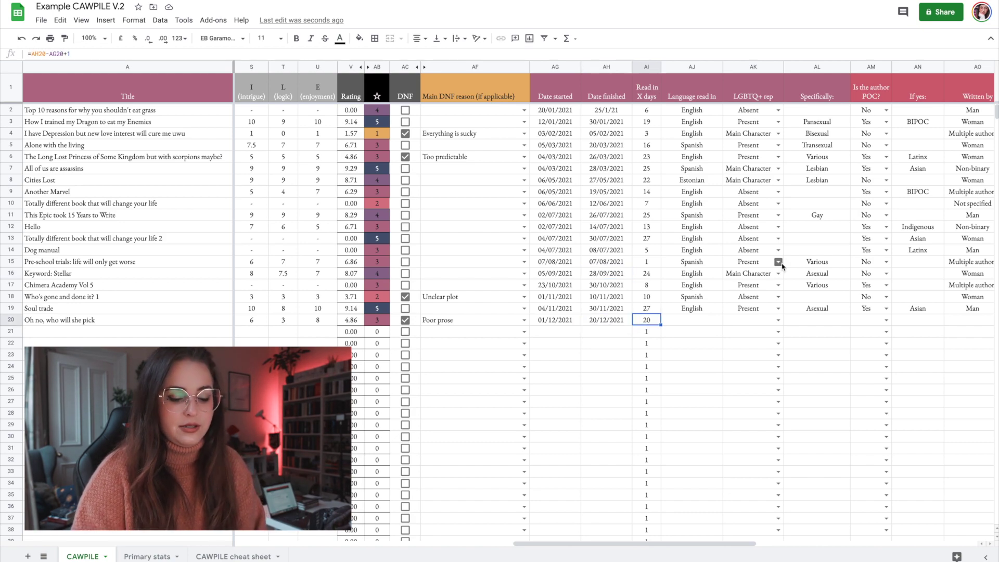
Step: Enter English as the language read in for the book in row 20
{"action": "left_click", "coordinate": [692, 323]}
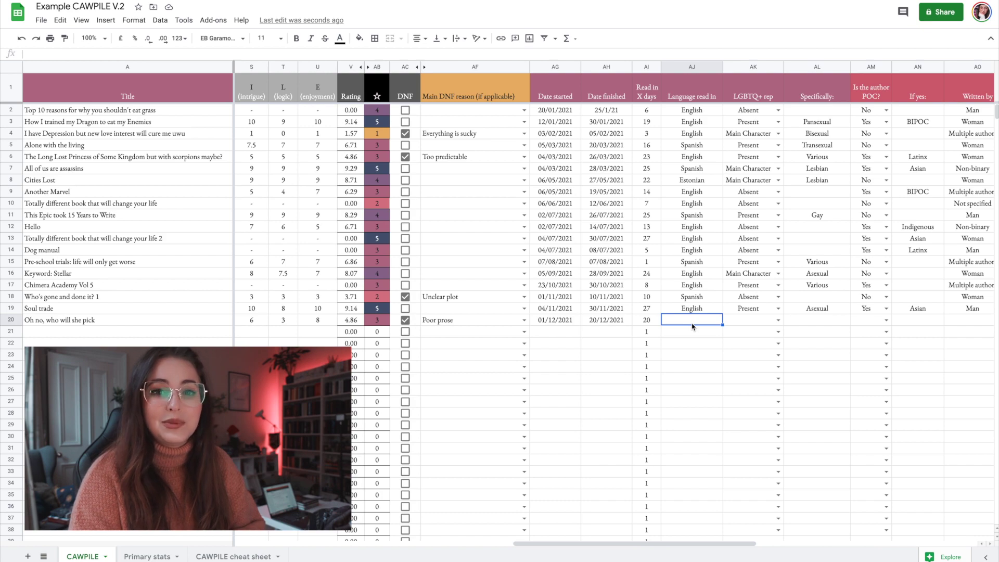
{"action": "type", "text": "English"}
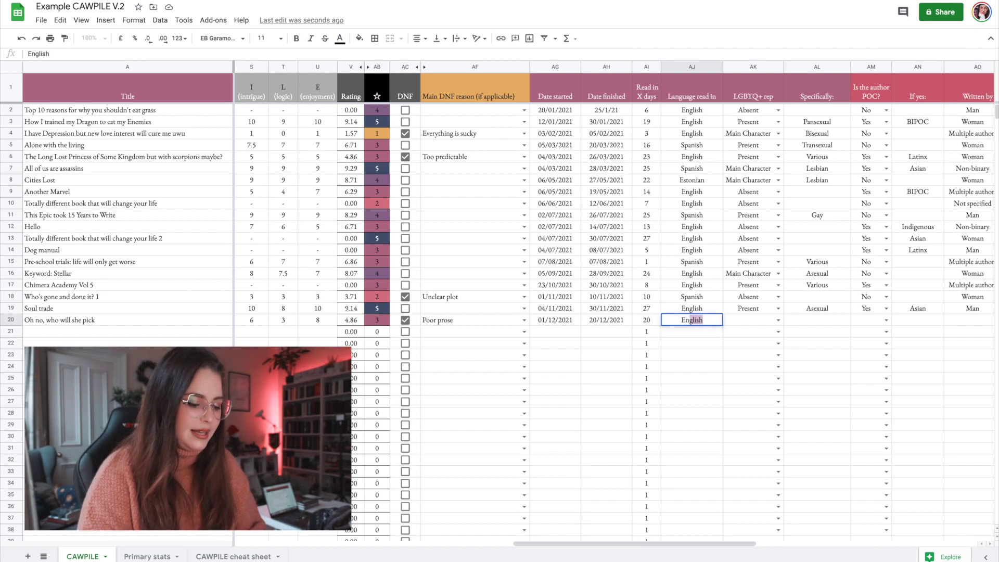
{"action": "key", "text": "Tab"}
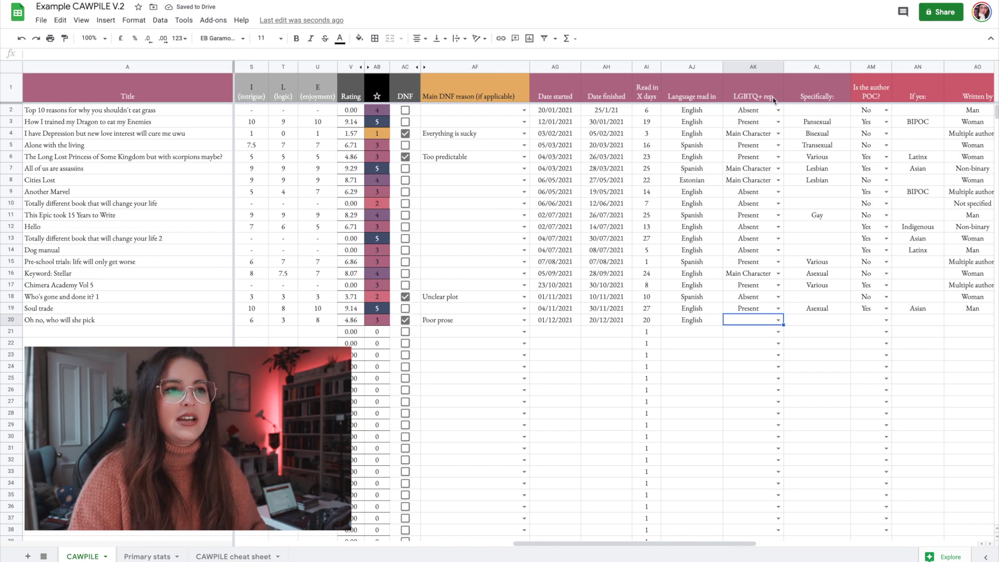
Step: Set the LGBTQ+ rep in row 20 to Present and specify it as Bisexual
{"action": "left_click", "coordinate": [778, 320]}
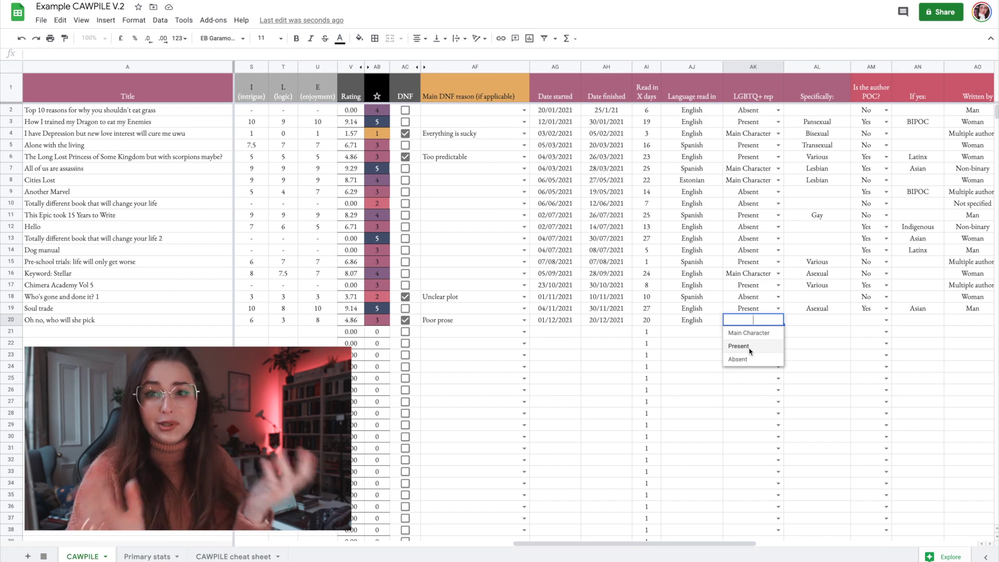
{"action": "left_click", "coordinate": [749, 347]}
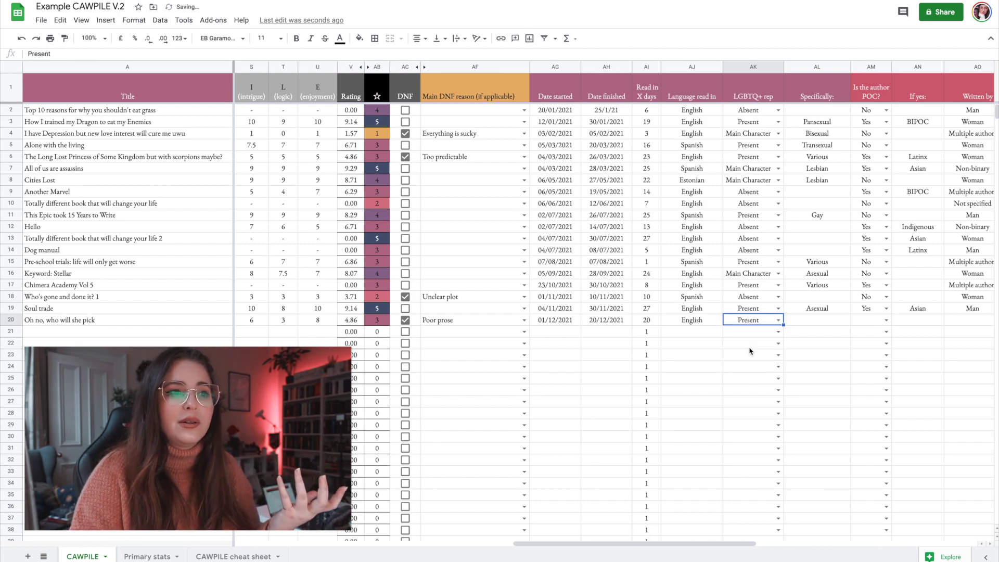
{"action": "left_click", "coordinate": [824, 326]}
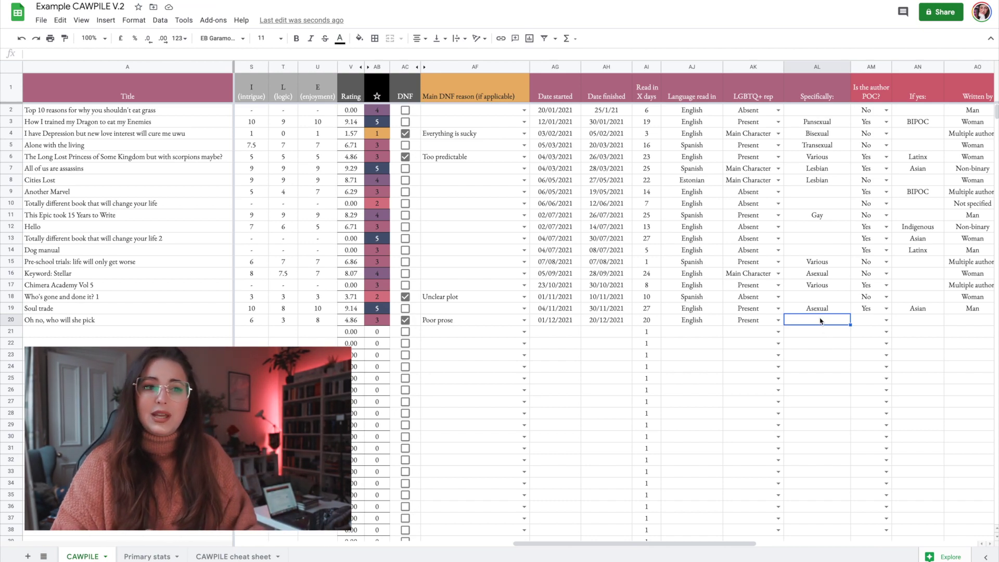
{"action": "type", "text": "Bisexual"}
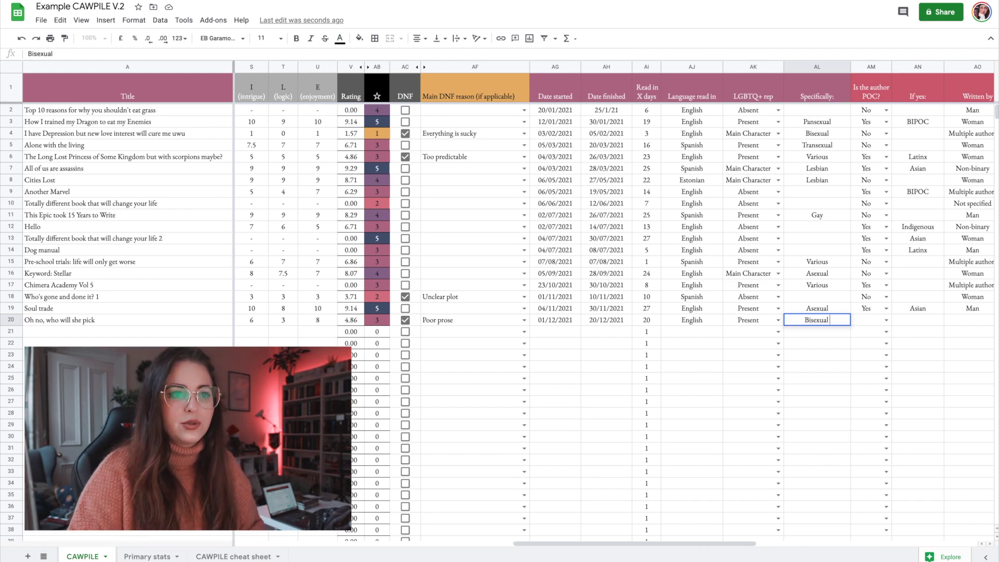
{"action": "left_click", "coordinate": [809, 311]}
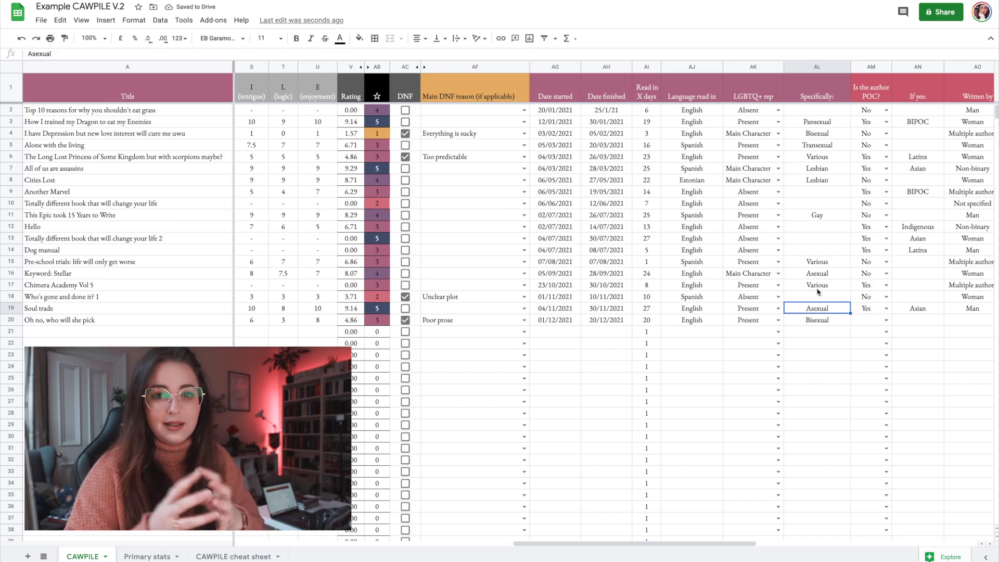
Step: Mark the author in row 20 as POC with Yes and specify Asian
{"action": "scroll", "coordinate": [698, 328], "scroll_direction": "right", "scroll_amount": 5}
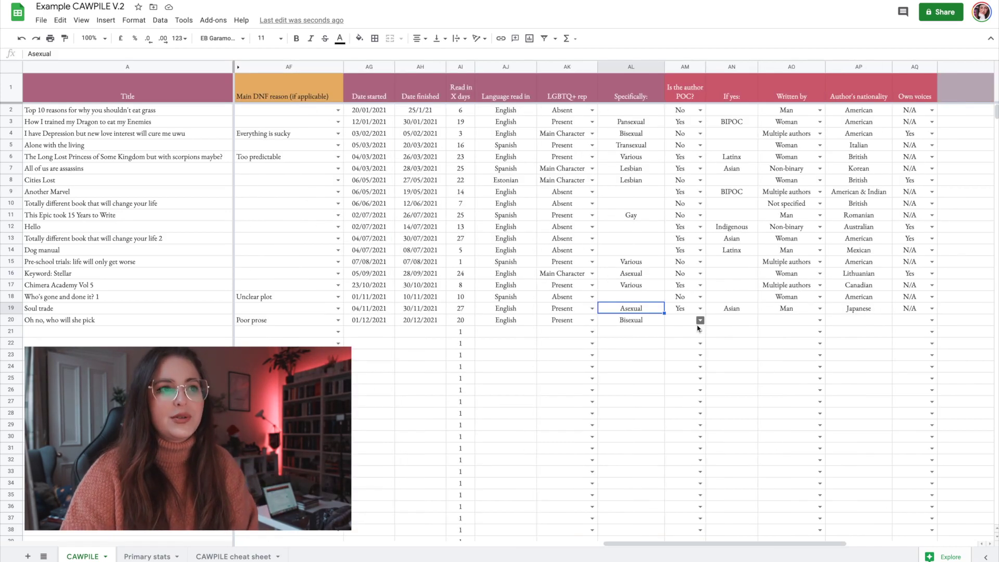
{"action": "left_click", "coordinate": [699, 320]}
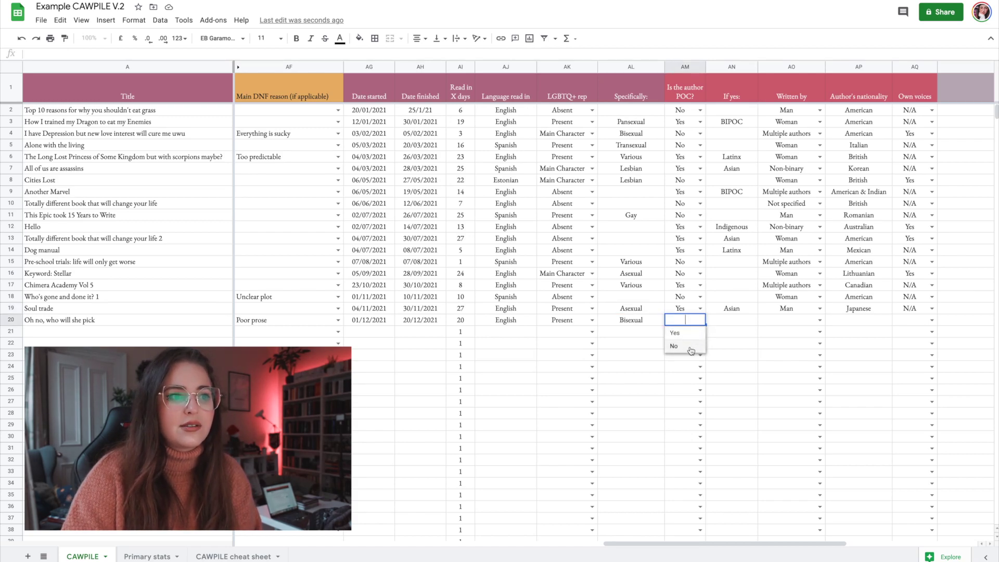
{"action": "left_click", "coordinate": [675, 333]}
{"action": "left_click", "coordinate": [787, 322]}
{"action": "left_click", "coordinate": [744, 321]}
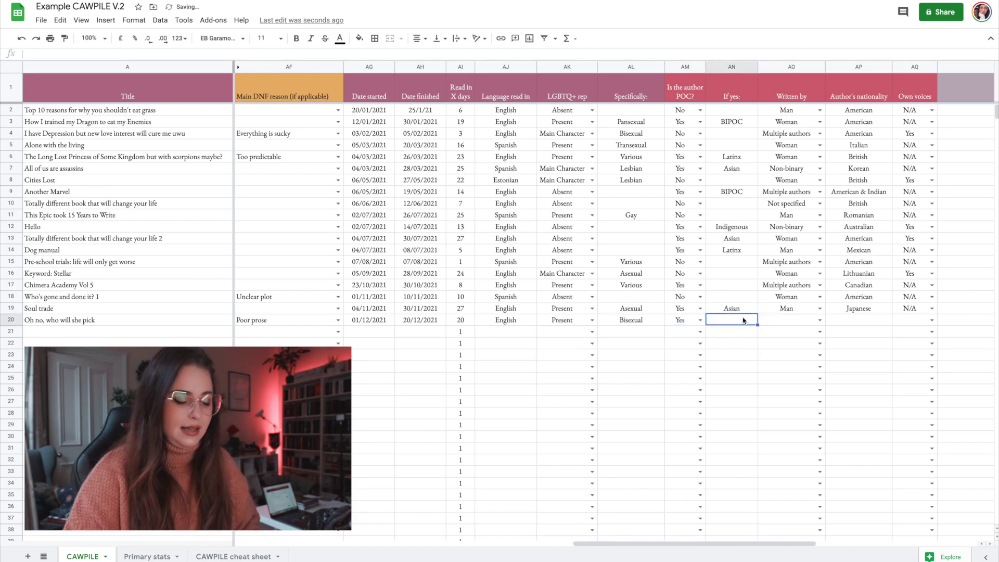
{"action": "type", "text": "asian"}
{"action": "key", "text": "Tab"}
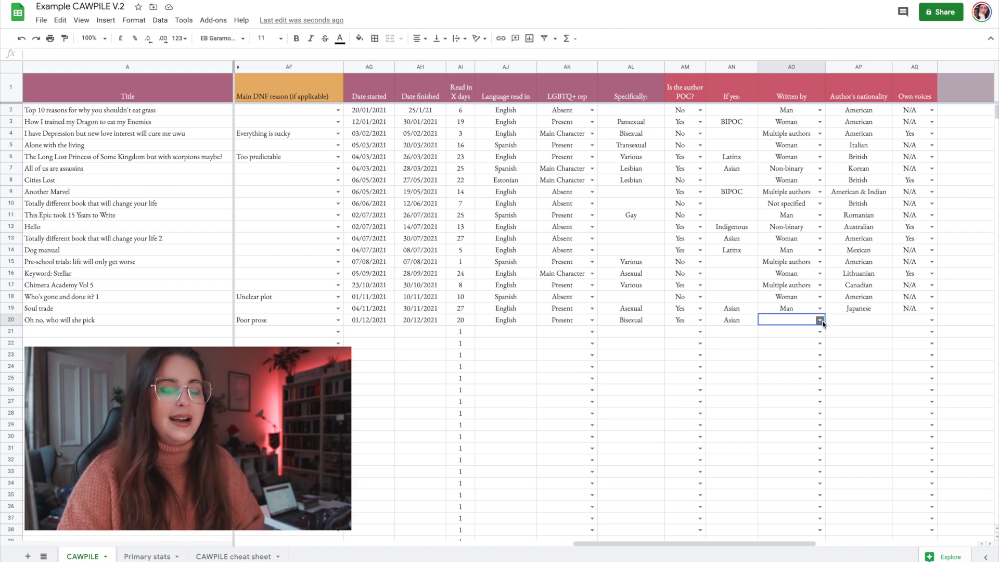
Step: Complete row 20's author details with Not specified for Written by, Irish as the nationality and N/A for own voices
{"action": "left_click", "coordinate": [820, 321]}
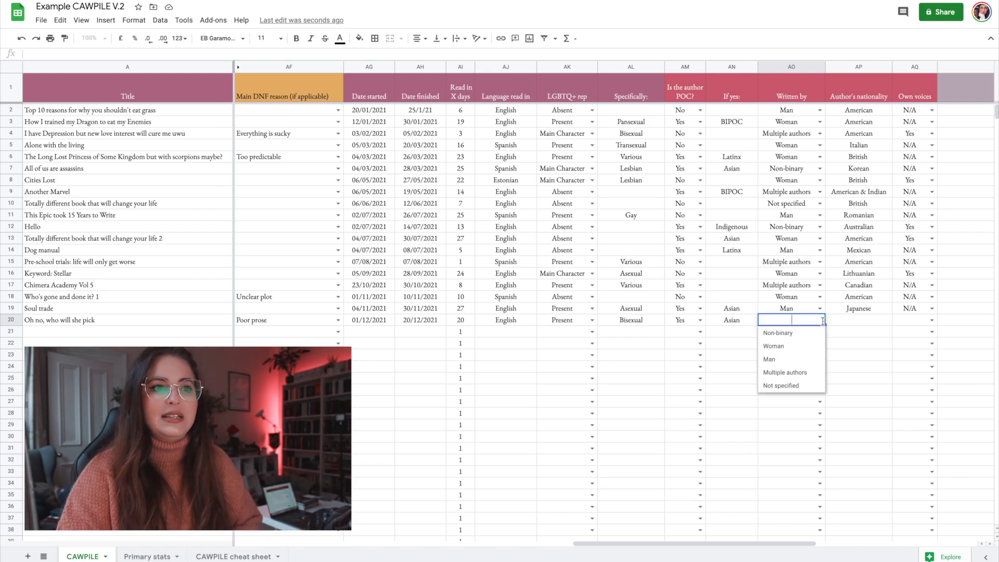
{"action": "left_click", "coordinate": [809, 388]}
{"action": "left_click", "coordinate": [872, 319]}
{"action": "scroll", "coordinate": [872, 318], "scroll_direction": "right", "scroll_amount": 5}
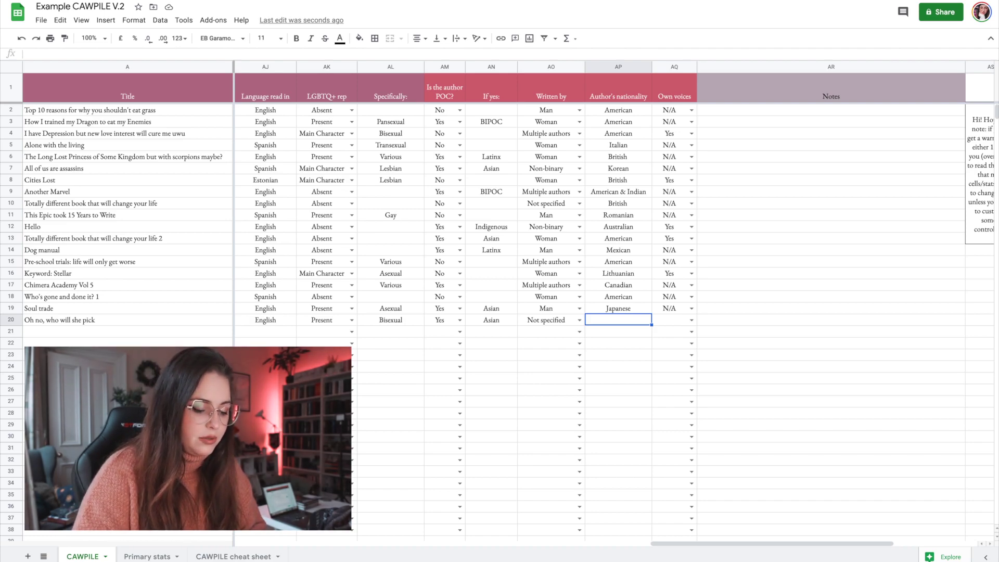
{"action": "type", "text": "Irish"}
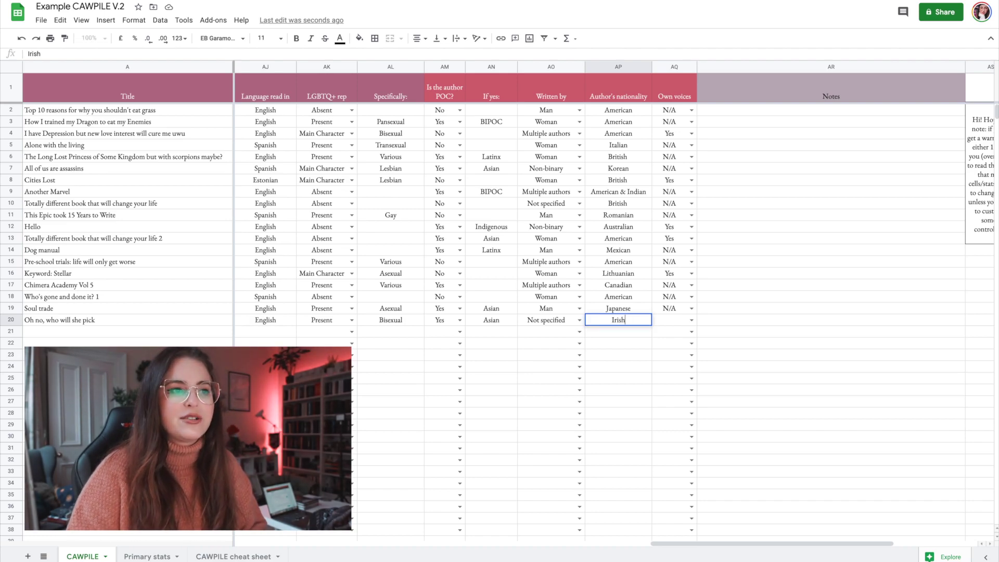
{"action": "key", "text": "Tab"}
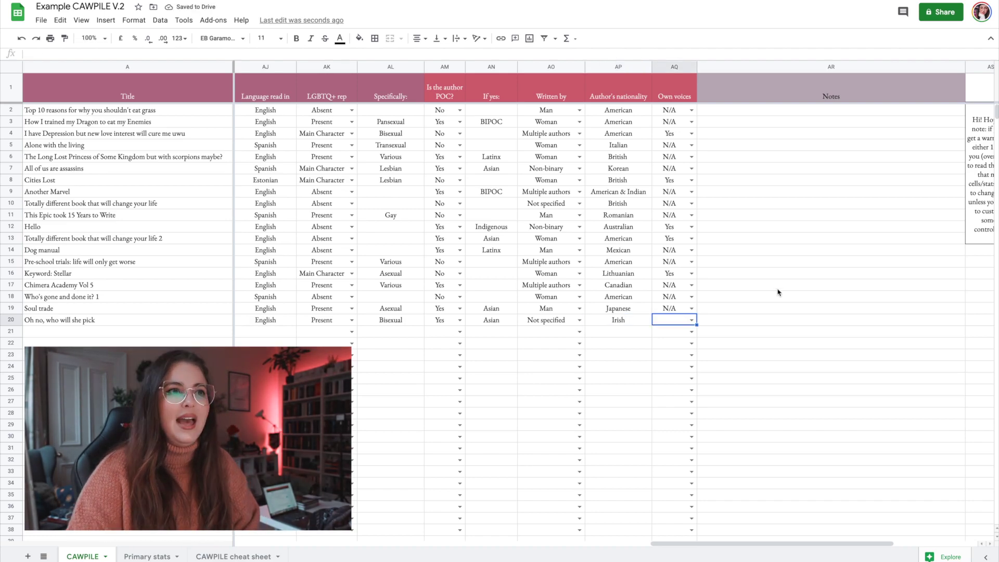
{"action": "left_click", "coordinate": [691, 321]}
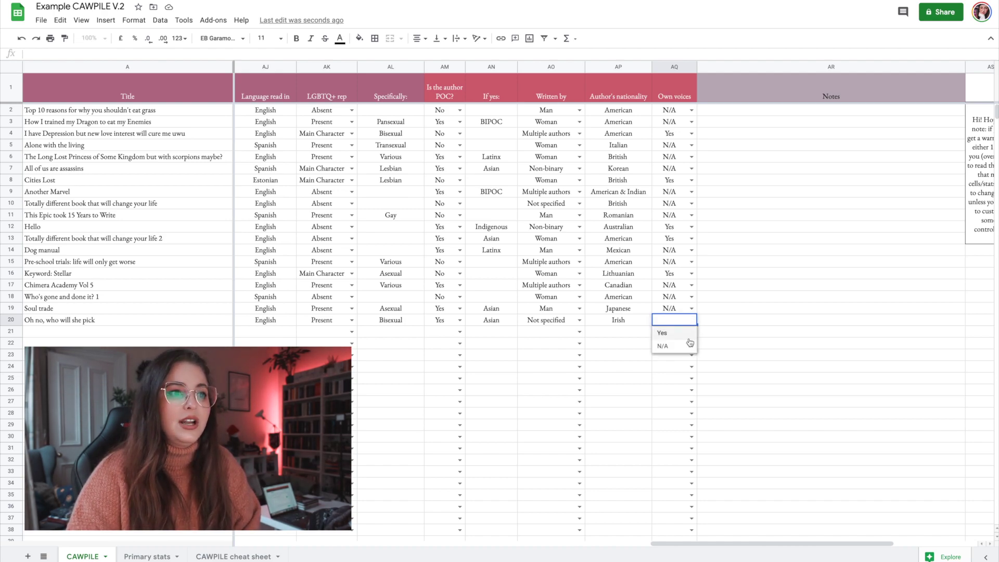
{"action": "left_click", "coordinate": [670, 345]}
Step: Delete the Date started, Date finished and Read in X days columns (AG to AI), accepting the protected edit
{"action": "left_click_drag", "start_coordinate": [733, 541], "coordinate": [655, 557]}
{"action": "left_click_drag", "start_coordinate": [368, 67], "coordinate": [461, 68]}
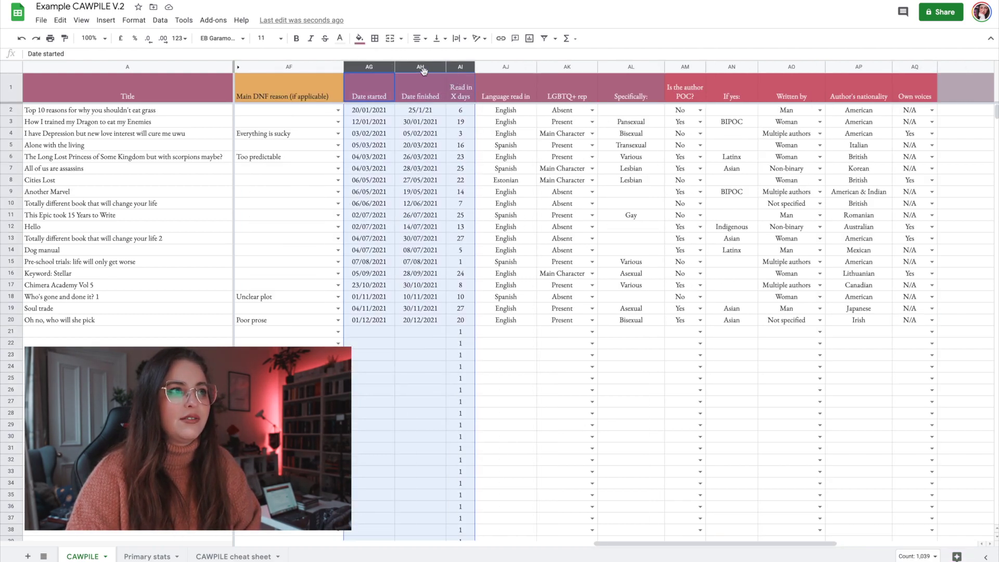
{"action": "right_click", "coordinate": [388, 67]}
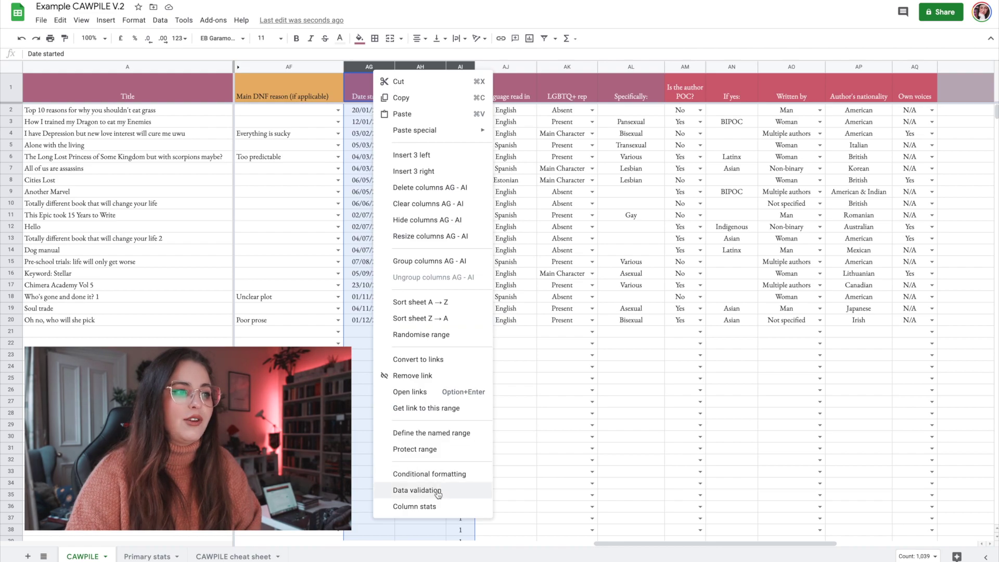
{"action": "left_click", "coordinate": [441, 188]}
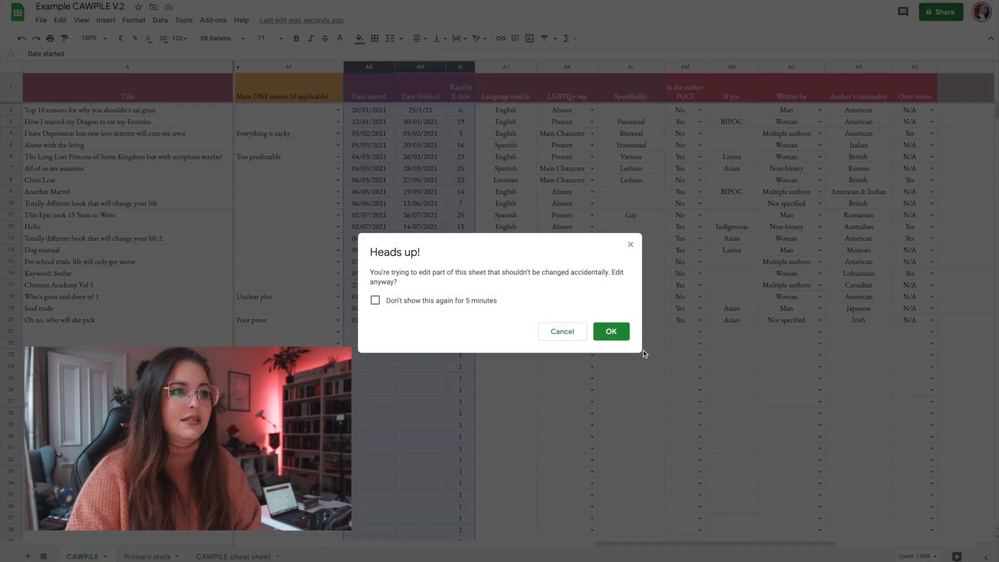
{"action": "left_click", "coordinate": [611, 331]}
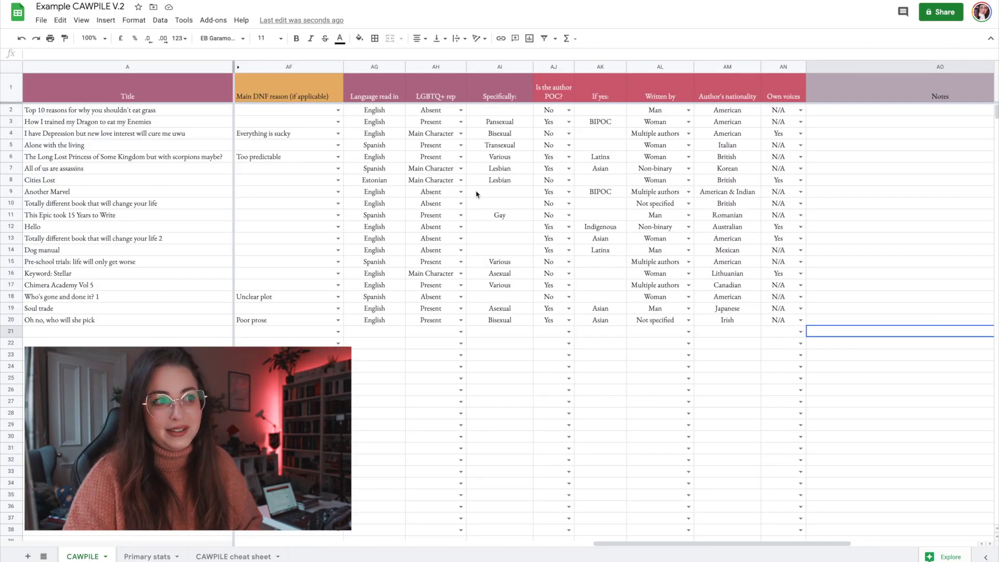
Step: Undo the deletion of columns AG to AI and briefly highlight those three columns again
{"action": "key", "text": "ctrl+z"}
{"action": "left_click", "coordinate": [525, 285]}
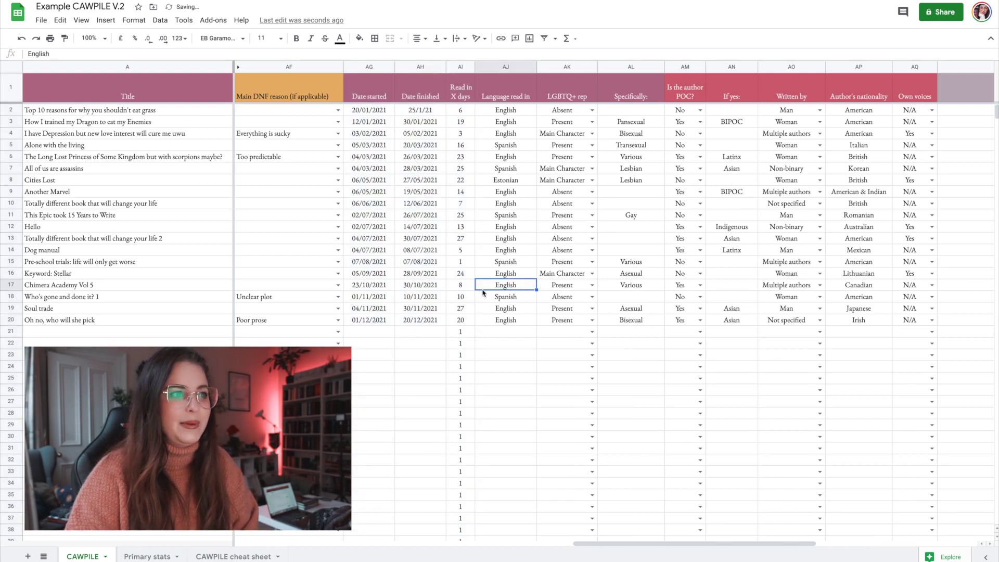
{"action": "left_click_drag", "start_coordinate": [381, 65], "coordinate": [466, 76]}
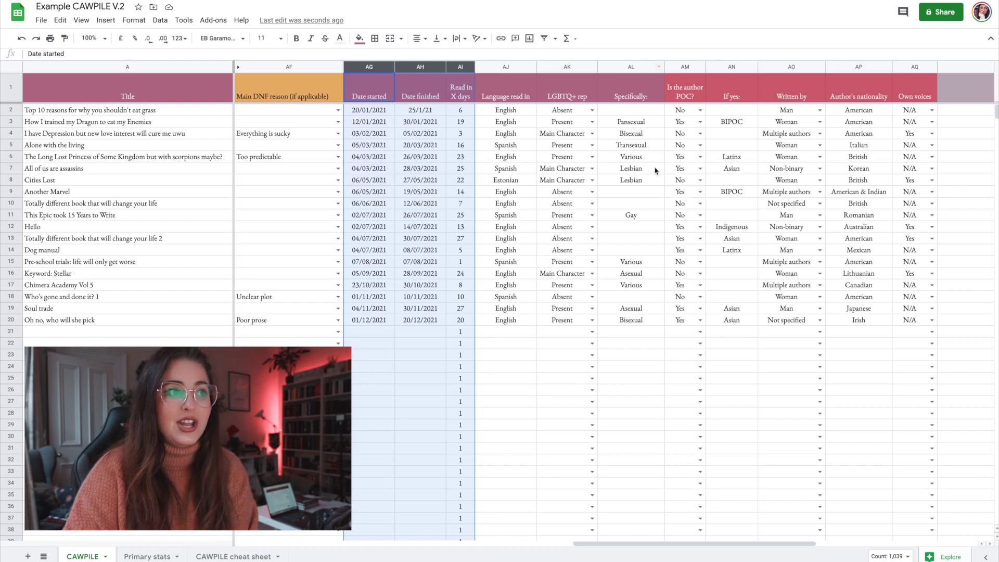
{"action": "left_click", "coordinate": [401, 251]}
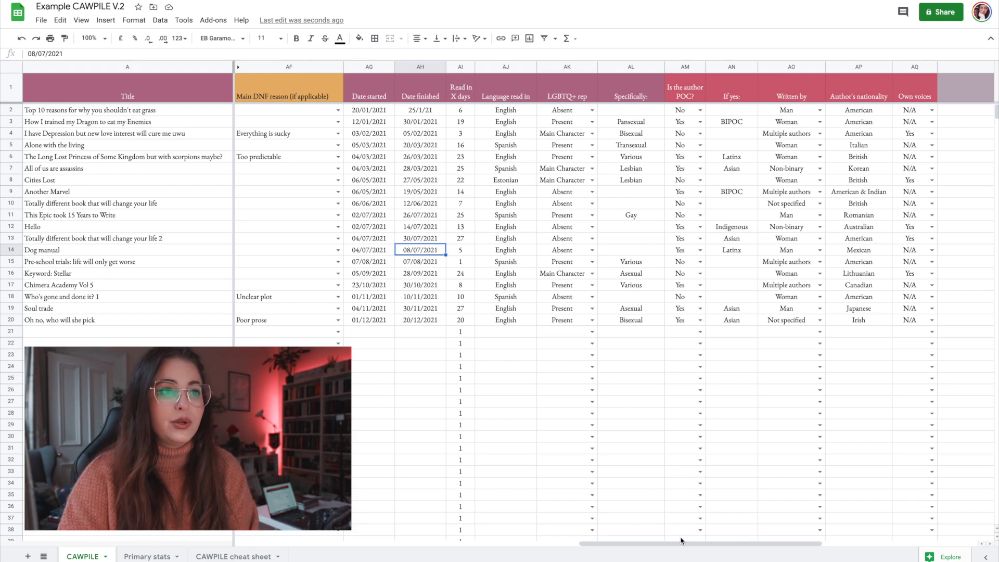
Step: Go to the Notes column at the end of the table and select it to examine it
{"action": "left_click_drag", "start_coordinate": [691, 542], "coordinate": [703, 543]}
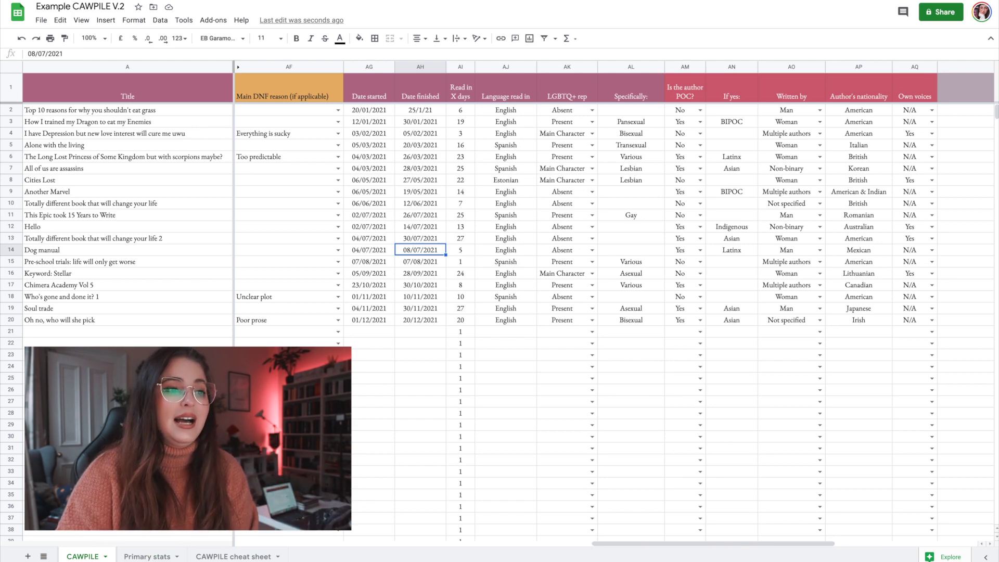
{"action": "left_click_drag", "start_coordinate": [737, 542], "coordinate": [820, 539]}
{"action": "left_click", "coordinate": [647, 66]}
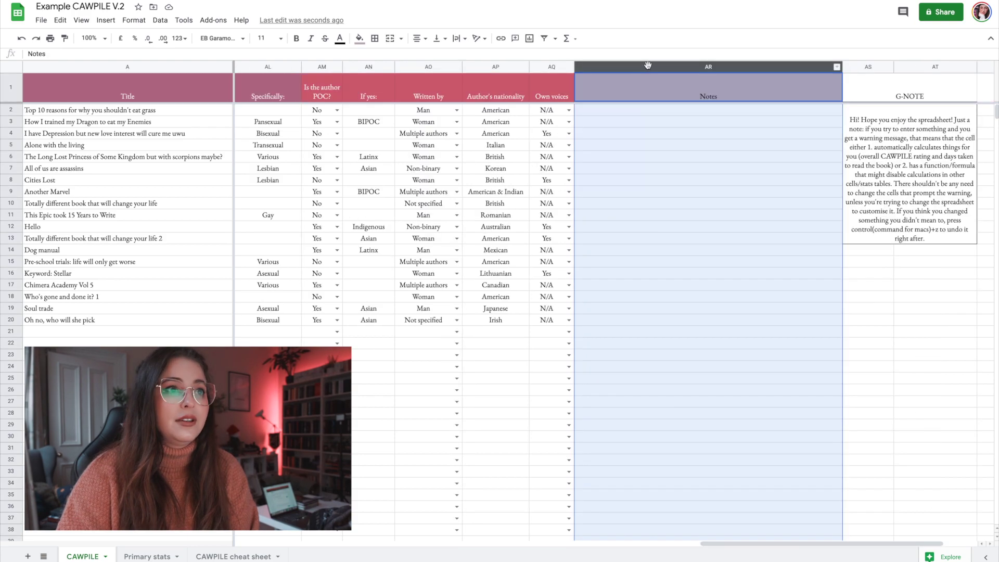
Step: Move down through the cells of the Notes column and select the G-NOTE header beside it to examine that note
{"action": "key", "text": "Down"}
{"action": "key", "text": "Down"}
{"action": "key", "text": "Down"}
{"action": "key", "text": "Down"}
{"action": "key", "text": "Down"}
{"action": "key", "text": "Down"}
{"action": "key", "text": "Down"}
{"action": "key", "text": "Down"}
{"action": "key", "text": "Down"}
{"action": "key", "text": "Down"}
{"action": "key", "text": "Down"}
{"action": "key", "text": "Down"}
{"action": "key", "text": "Down"}
{"action": "key", "text": "Down"}
{"action": "key", "text": "Down"}
{"action": "key", "text": "Down"}
{"action": "key", "text": "Down"}
{"action": "key", "text": "Down"}
{"action": "key", "text": "Down"}
{"action": "key", "text": "Down"}
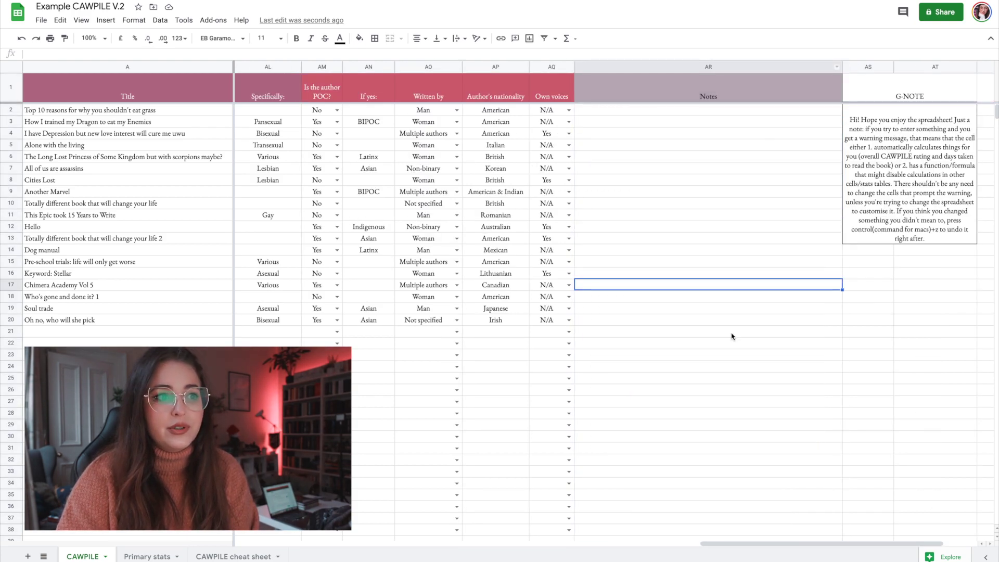
{"action": "left_click", "coordinate": [918, 88]}
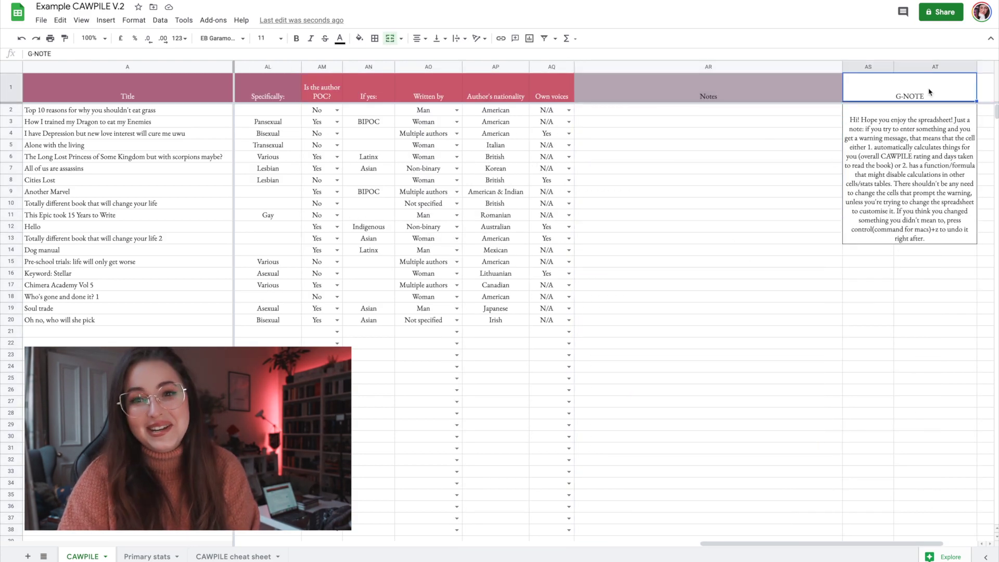
Step: Return to the start of the table and examine the book entries, including the empty Notable Sub-genre cells in rows 18 and 12
{"action": "scroll", "coordinate": [178, 132], "scroll_direction": "left", "scroll_amount": 15}
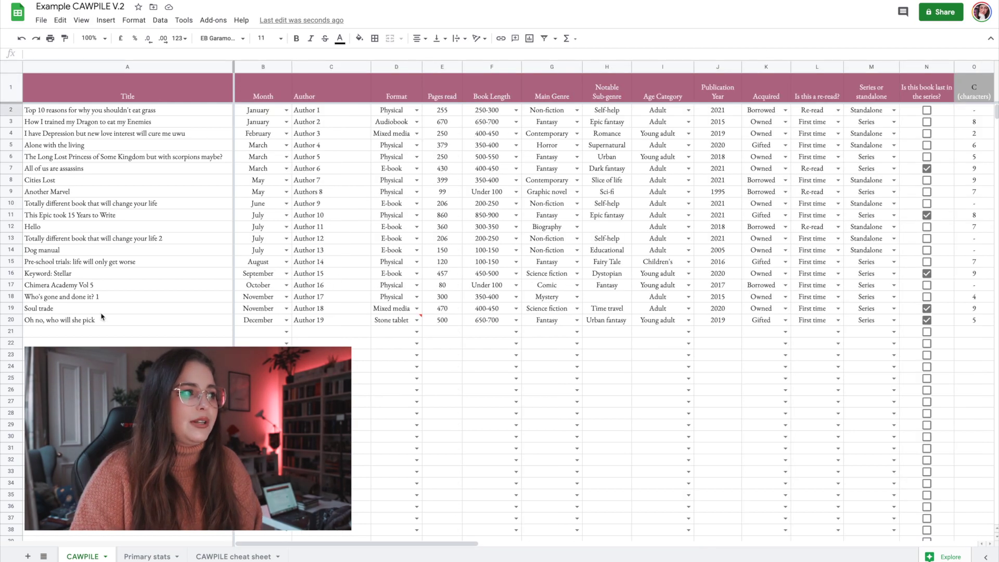
{"action": "left_click", "coordinate": [73, 252]}
{"action": "left_click", "coordinate": [488, 250]}
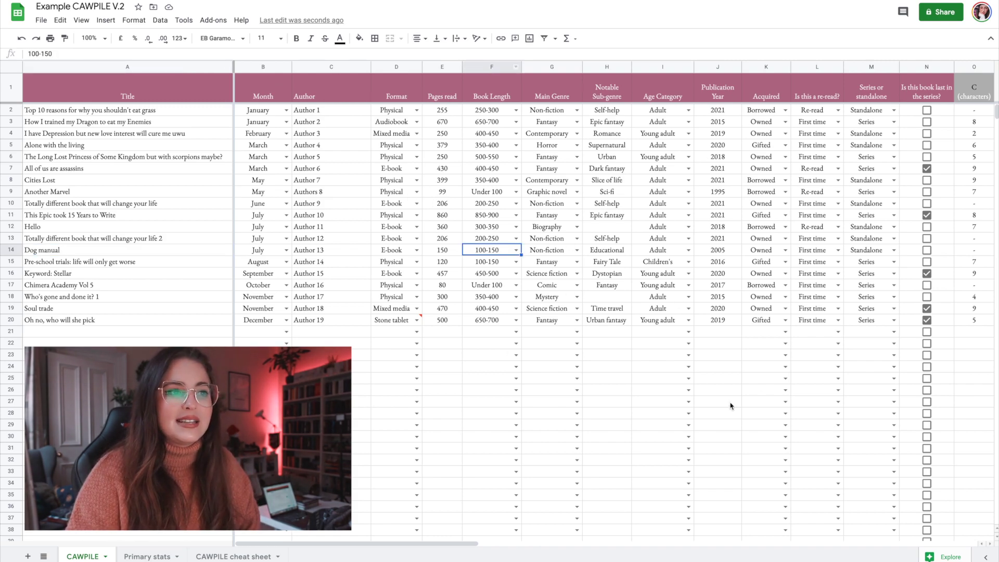
{"action": "left_click", "coordinate": [601, 229]}
{"action": "left_click", "coordinate": [605, 298]}
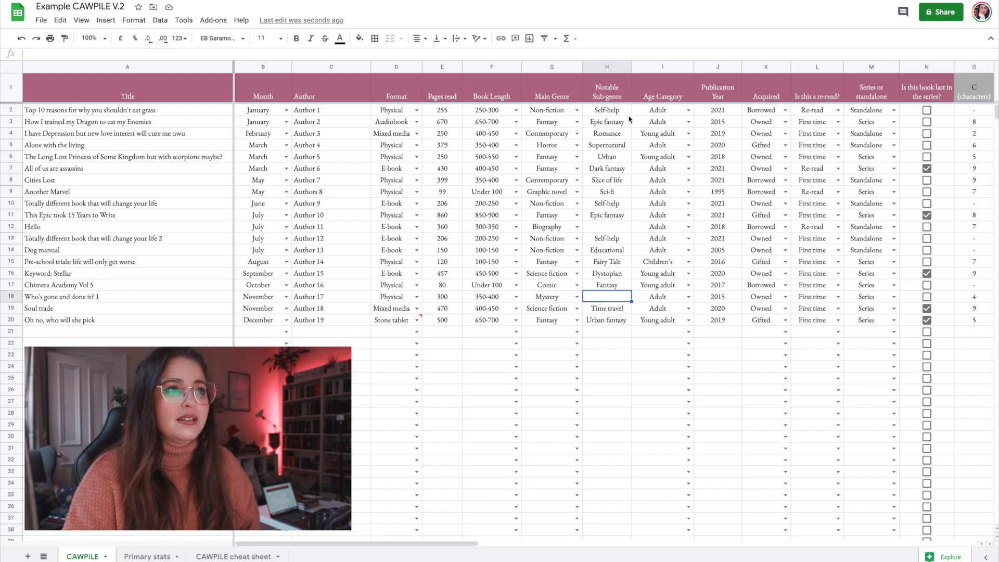
{"action": "left_click", "coordinate": [610, 230]}
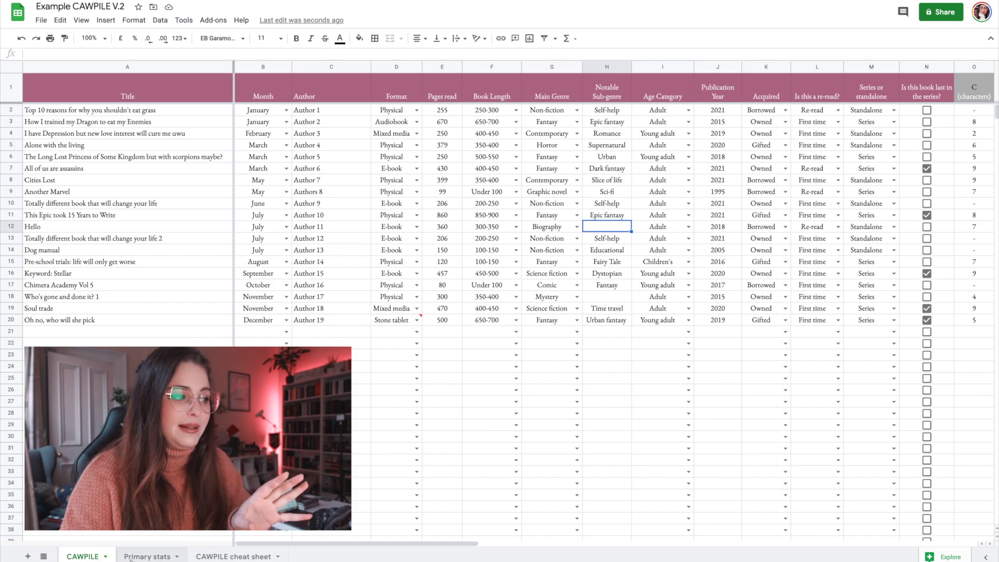
Step: Open the CAWPILE cheat sheet and examine the rating categories from 1-10 with their descriptions
{"action": "left_click", "coordinate": [149, 558]}
{"action": "left_click", "coordinate": [177, 556]}
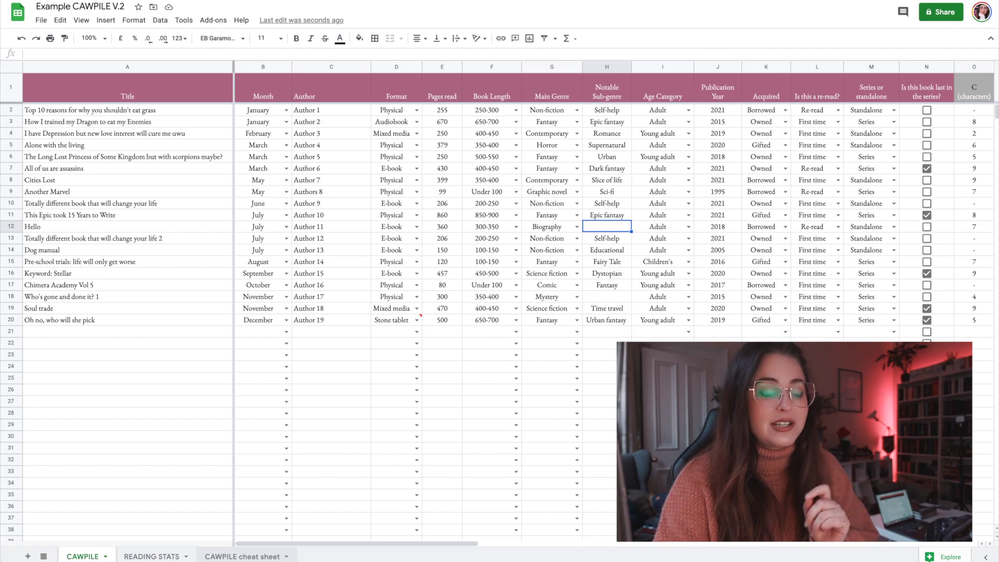
{"action": "left_click", "coordinate": [243, 556]}
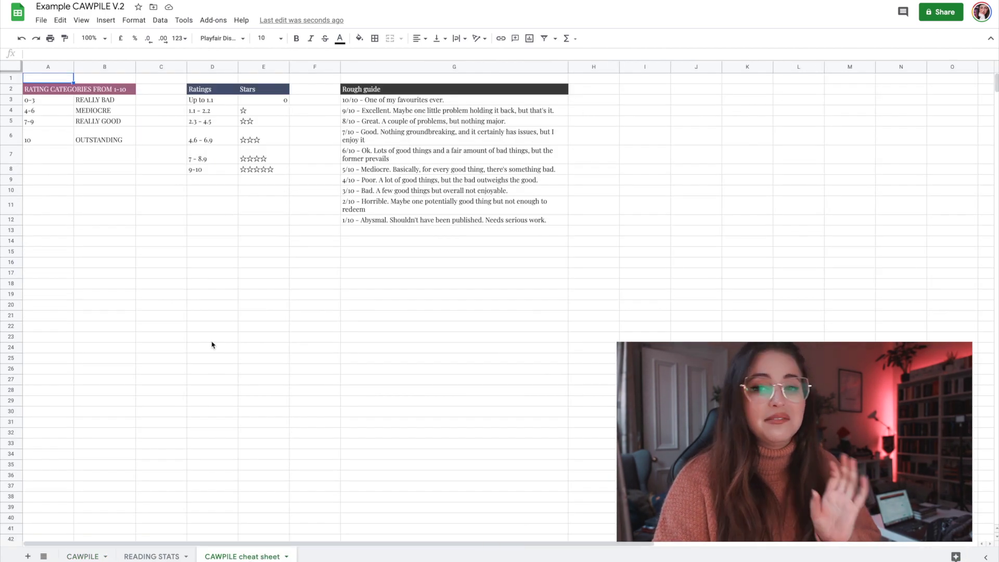
{"action": "left_click", "coordinate": [188, 205]}
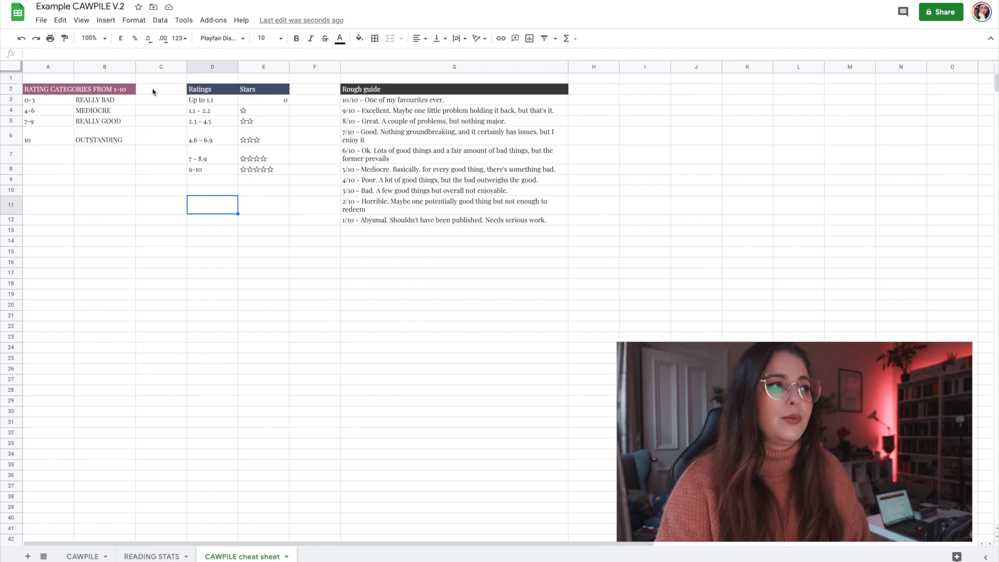
{"action": "left_click", "coordinate": [42, 104]}
{"action": "left_click", "coordinate": [48, 122]}
{"action": "left_click", "coordinate": [104, 110]}
{"action": "left_click", "coordinate": [105, 140]}
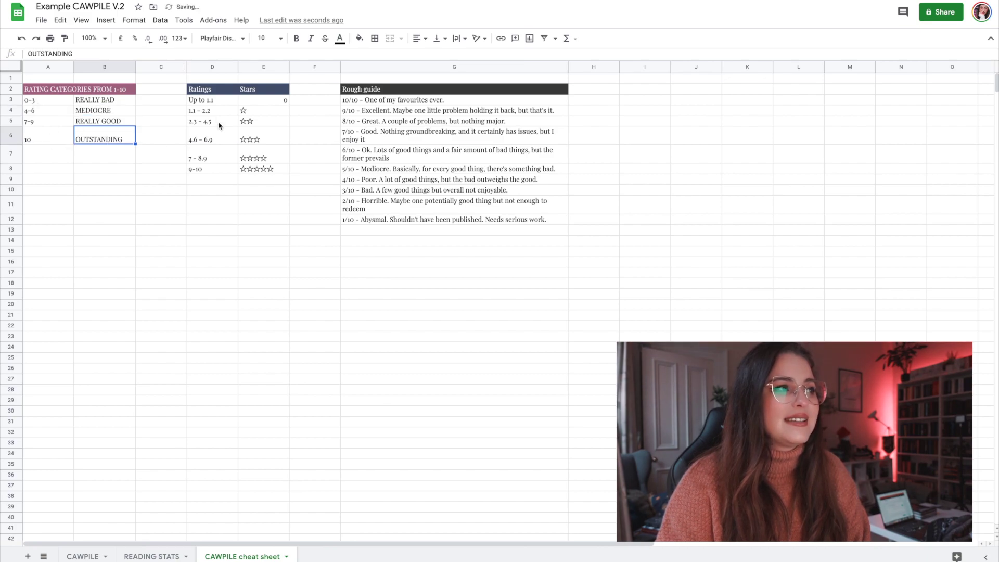
Step: Highlight the Ratings and Stars conversion table and the Rough guide descriptions to examine them
{"action": "left_click_drag", "start_coordinate": [220, 111], "coordinate": [272, 170]}
{"action": "left_click", "coordinate": [279, 204]}
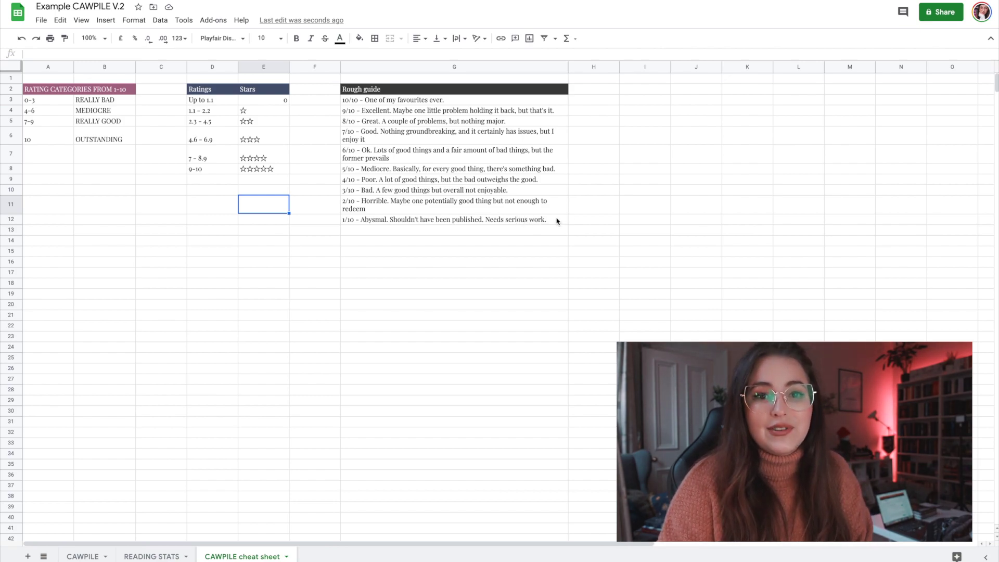
{"action": "left_click_drag", "start_coordinate": [547, 223], "coordinate": [530, 100]}
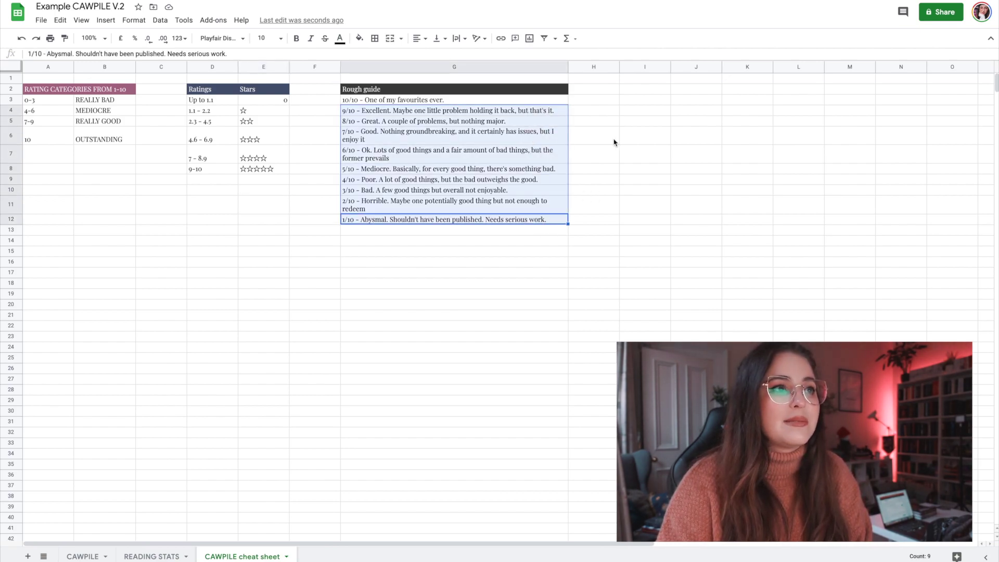
{"action": "left_click", "coordinate": [612, 139]}
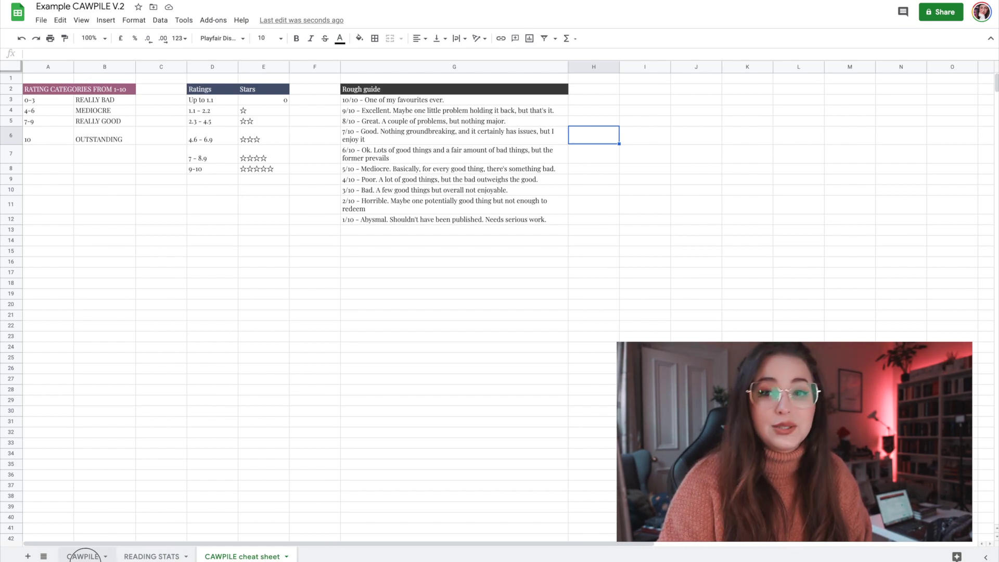
Step: Switch to the READING STATS sheet and examine the charts of books and pages read per month
{"action": "left_click", "coordinate": [82, 556]}
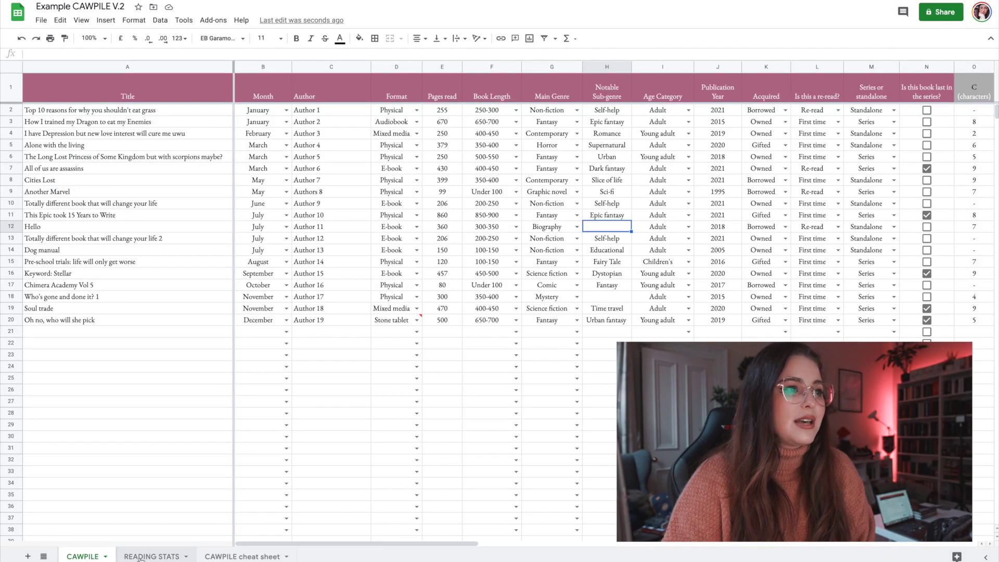
{"action": "left_click", "coordinate": [141, 556]}
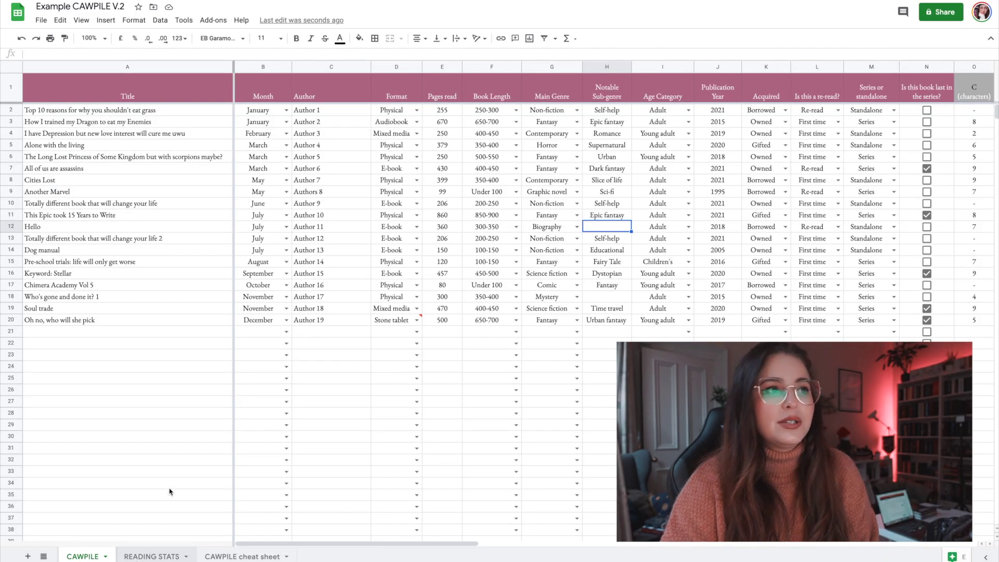
{"action": "left_click", "coordinate": [755, 312]}
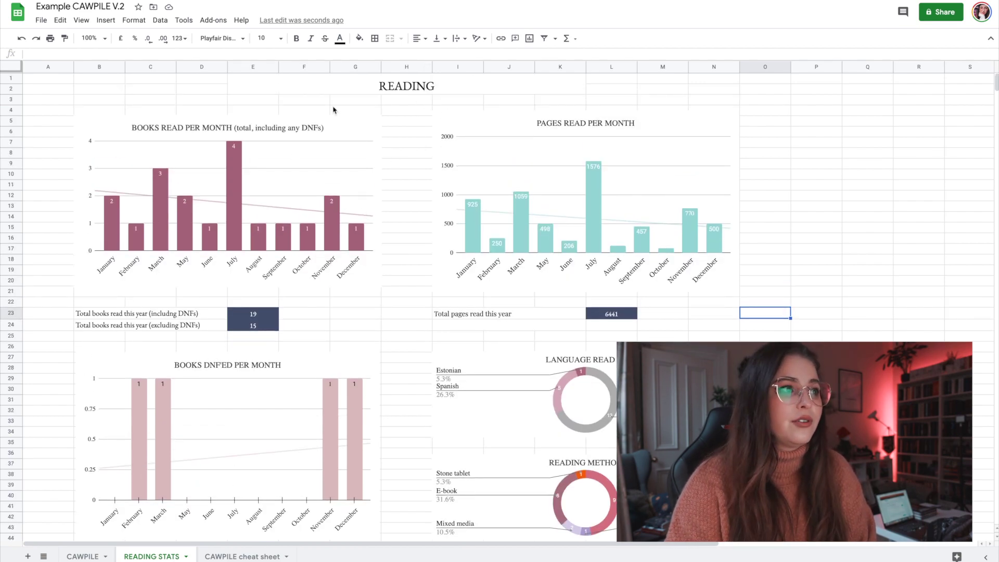
{"action": "left_click", "coordinate": [867, 215]}
{"action": "left_click", "coordinate": [640, 242]}
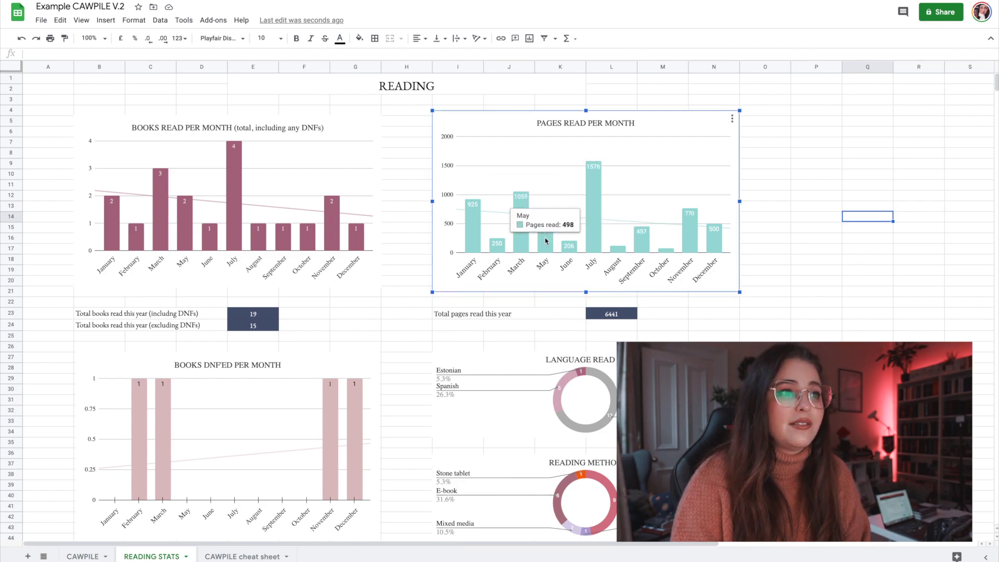
{"action": "left_click", "coordinate": [815, 141]}
{"action": "scroll", "coordinate": [692, 167], "scroll_direction": "down", "scroll_amount": 1}
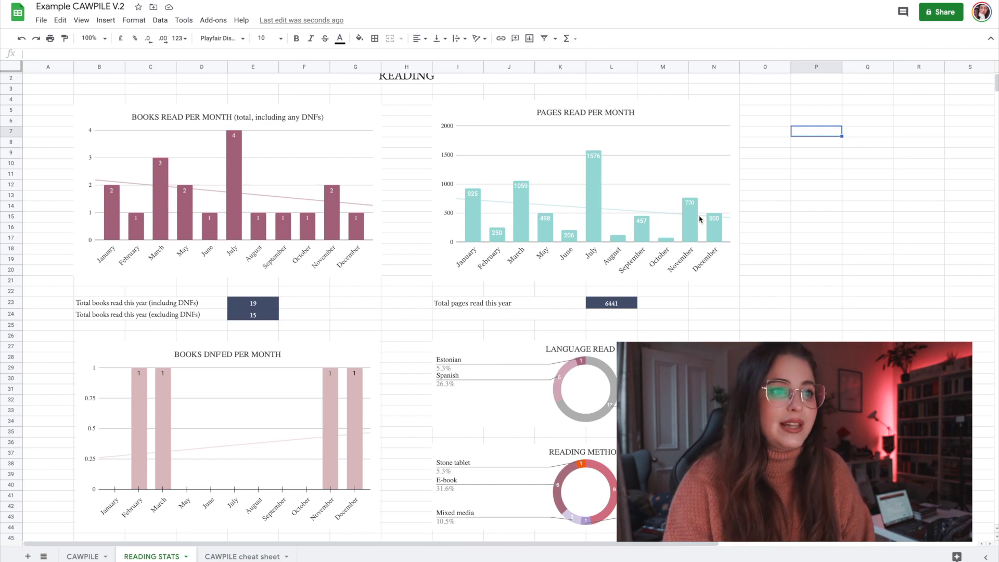
Step: Examine the yearly totals for books read, including and excluding DNFs, and for pages read, with their formulas
{"action": "left_click_drag", "start_coordinate": [84, 303], "coordinate": [255, 320]}
{"action": "left_click", "coordinate": [311, 313]}
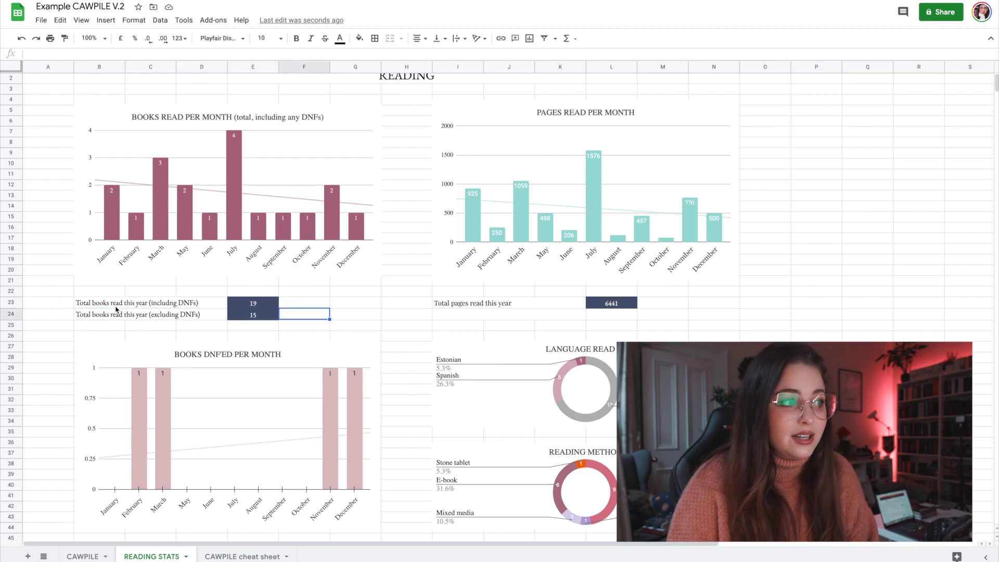
{"action": "left_click", "coordinate": [189, 305]}
{"action": "left_click", "coordinate": [95, 316]}
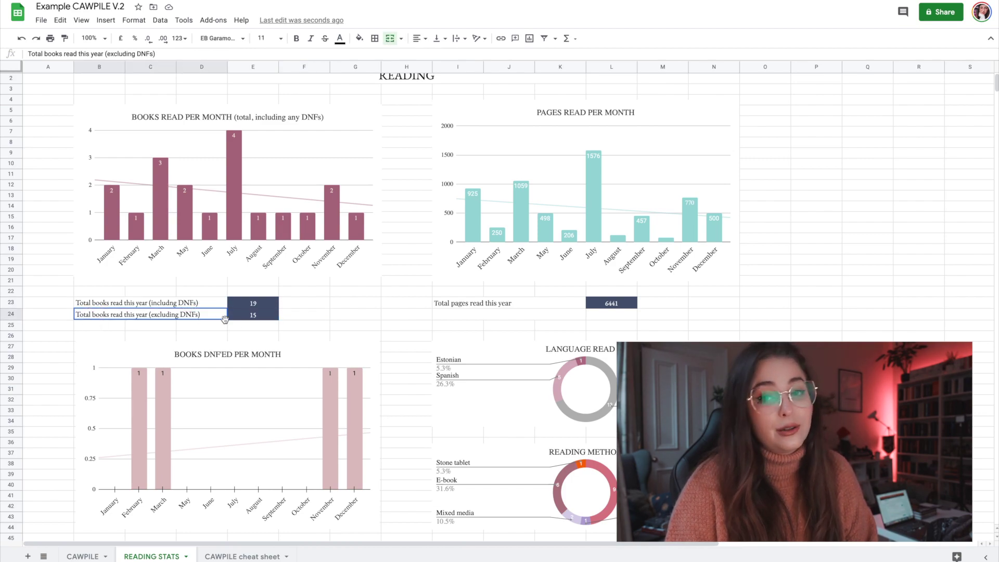
{"action": "left_click", "coordinate": [272, 312]}
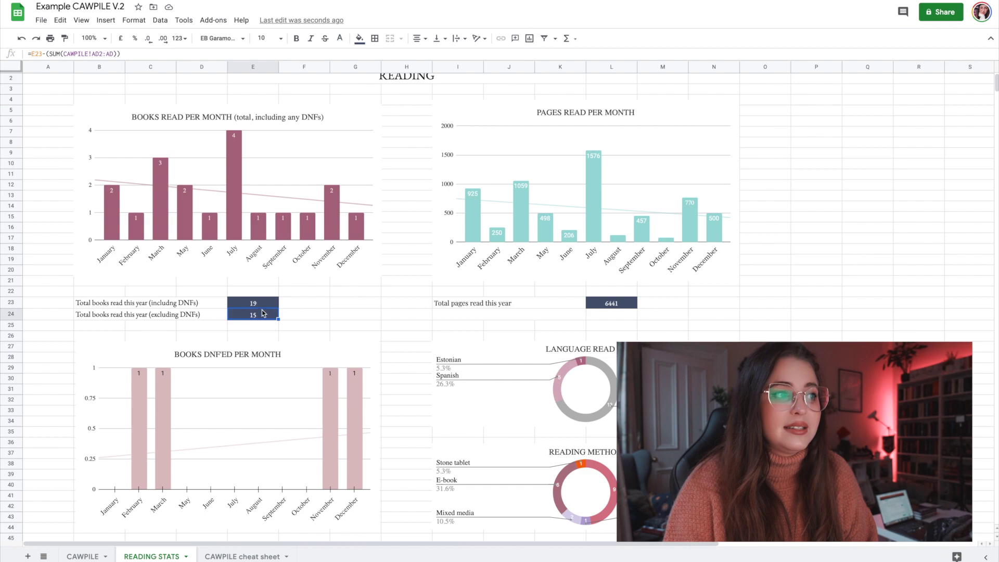
{"action": "left_click", "coordinate": [318, 319]}
{"action": "left_click", "coordinate": [260, 318]}
{"action": "key", "text": "Up"}
{"action": "left_click", "coordinate": [264, 318]}
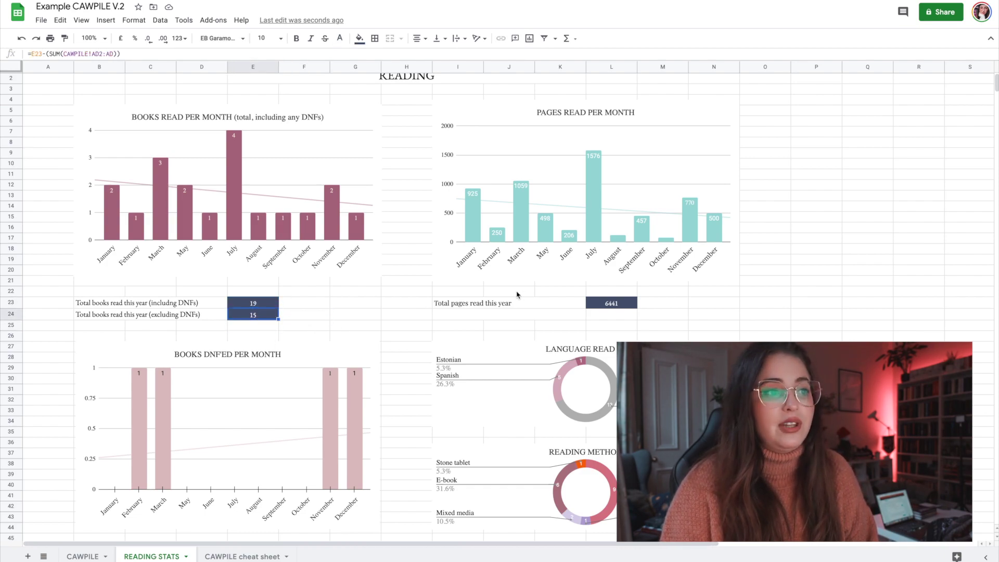
{"action": "left_click", "coordinate": [483, 305]}
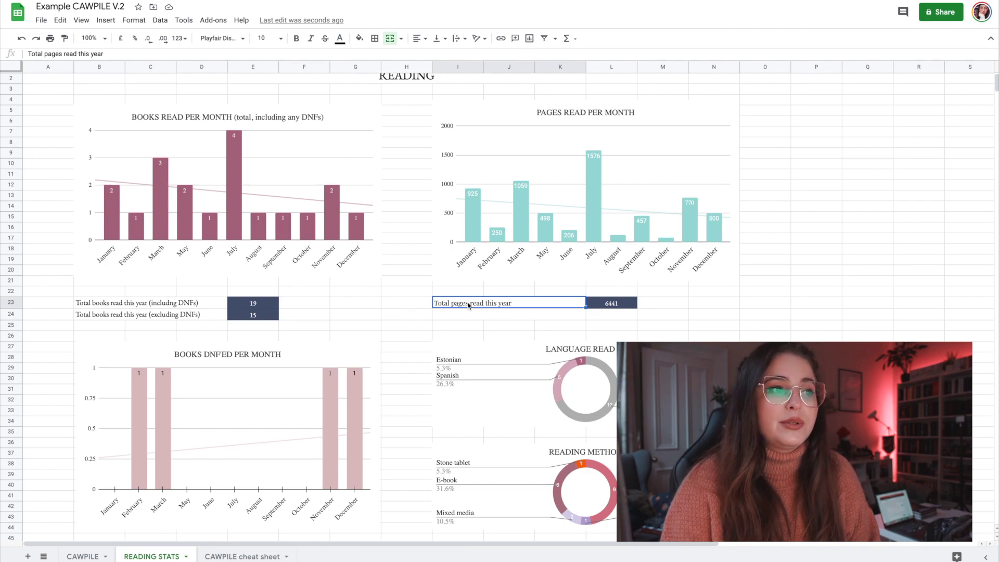
{"action": "left_click", "coordinate": [632, 308]}
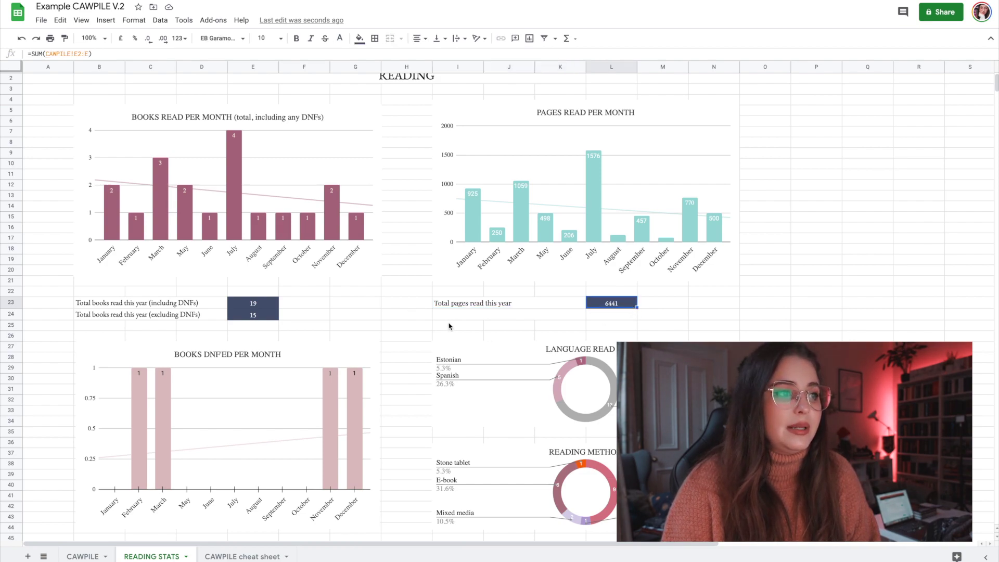
{"action": "left_click", "coordinate": [421, 324]}
Step: Examine the Books DNF'ed per month chart and the formula in the Total DNF's cell below it
{"action": "scroll", "coordinate": [362, 348], "scroll_direction": "down", "scroll_amount": 1}
{"action": "left_click", "coordinate": [200, 337]}
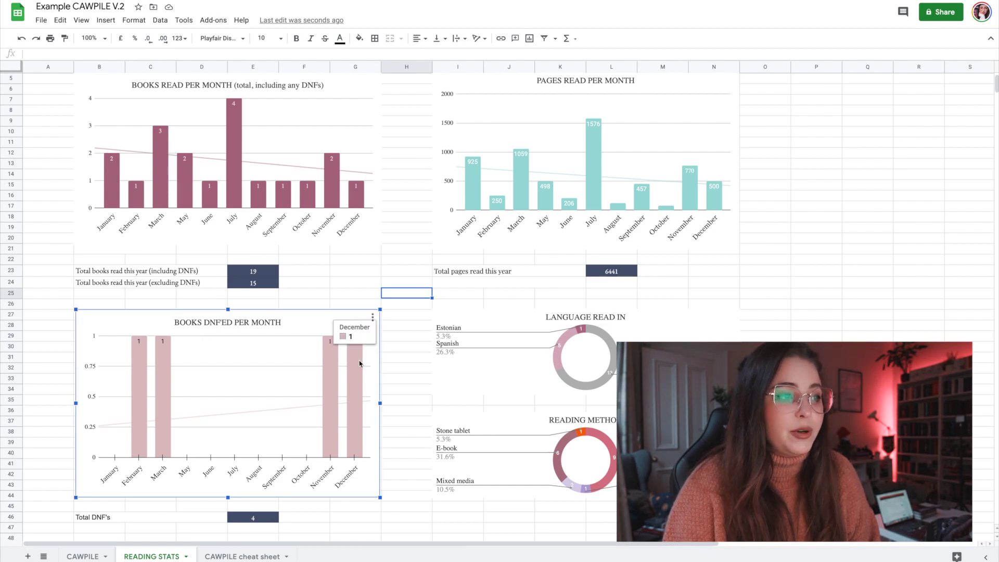
{"action": "scroll", "coordinate": [309, 404], "scroll_direction": "down", "scroll_amount": 1}
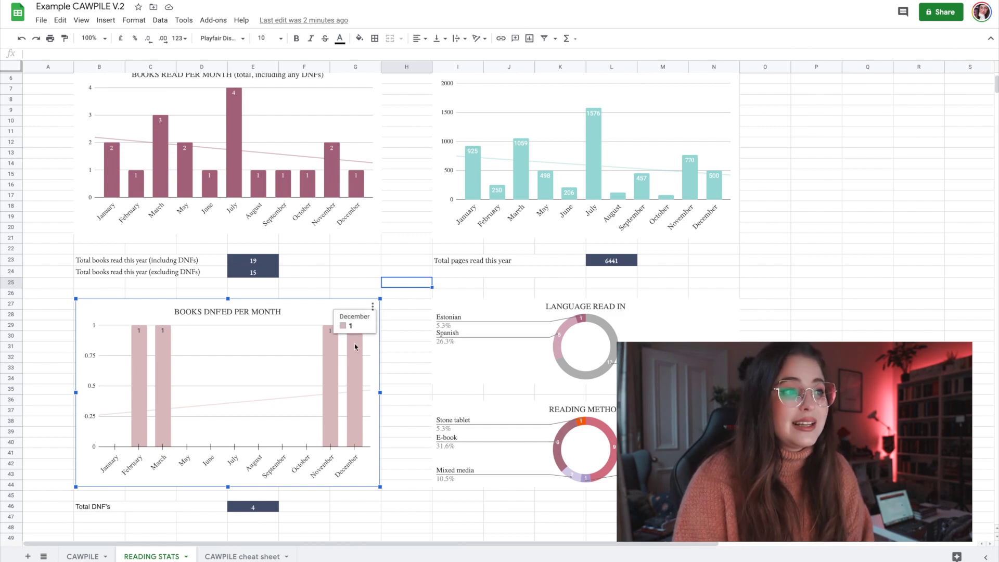
{"action": "left_click", "coordinate": [406, 358]}
{"action": "scroll", "coordinate": [406, 374], "scroll_direction": "down", "scroll_amount": 1}
{"action": "scroll", "coordinate": [405, 378], "scroll_direction": "down", "scroll_amount": 3}
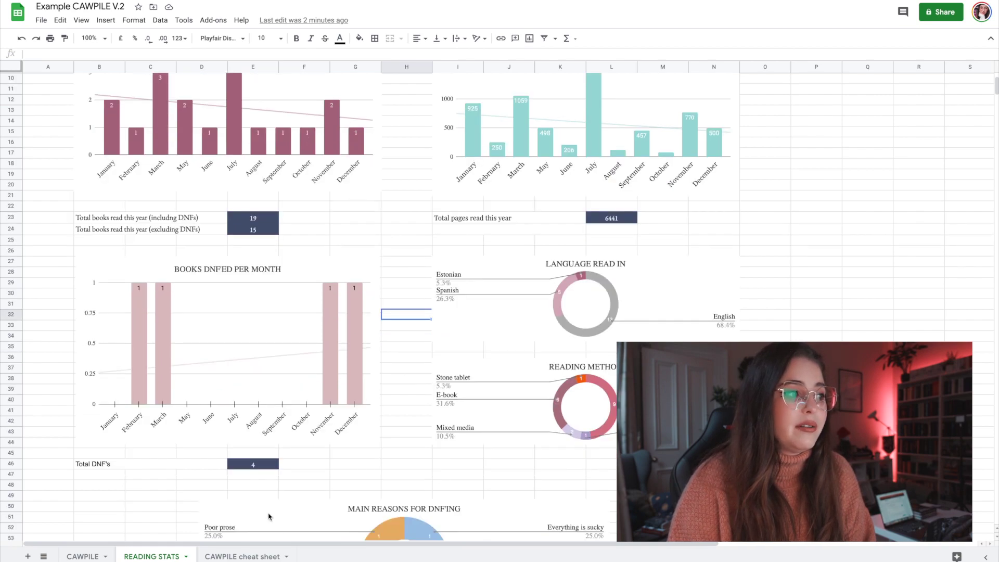
{"action": "left_click", "coordinate": [240, 464]}
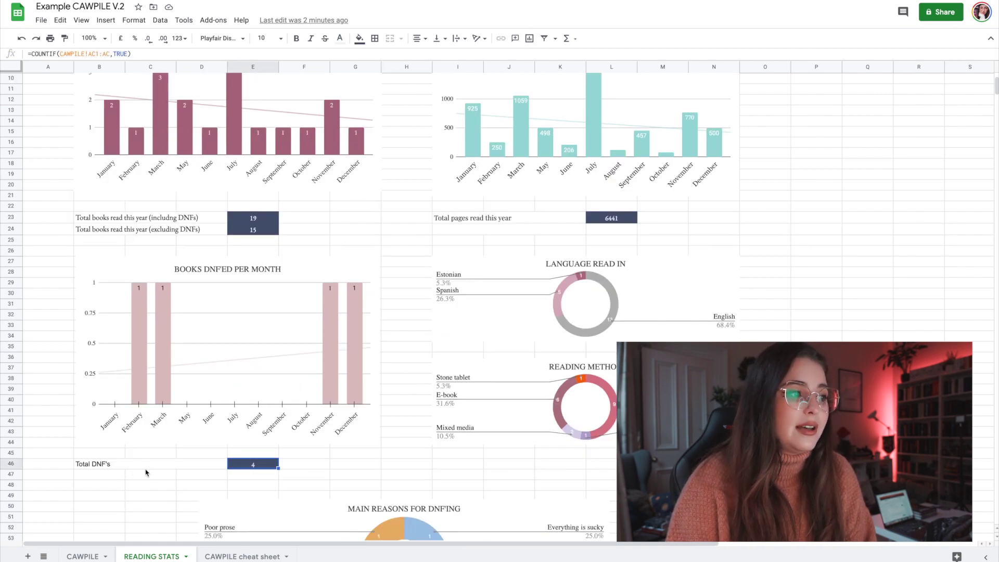
Step: Select the Language read in chart and inspect the slices for the individual languages
{"action": "left_click", "coordinate": [601, 283]}
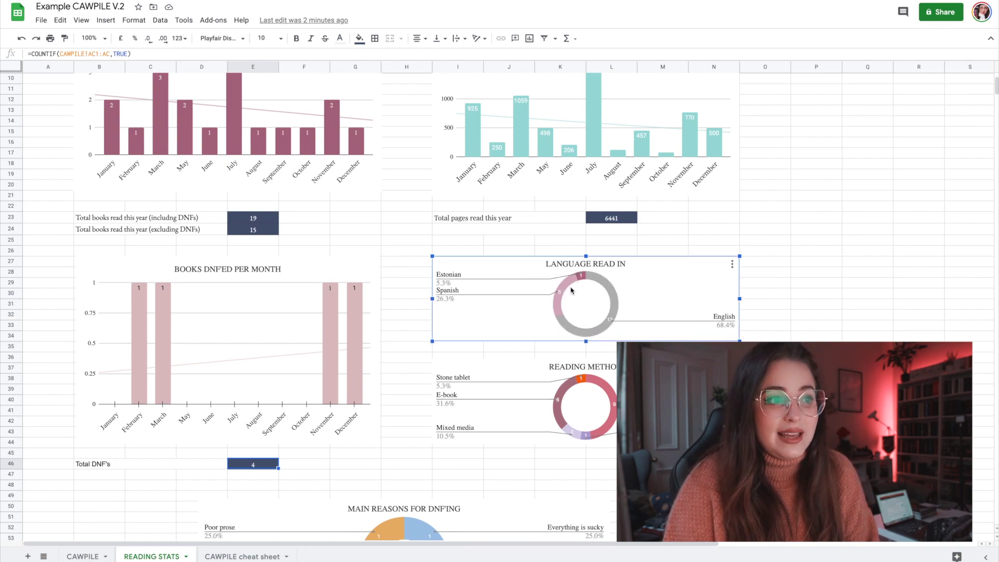
{"action": "mouse_move", "coordinate": [581, 277]}
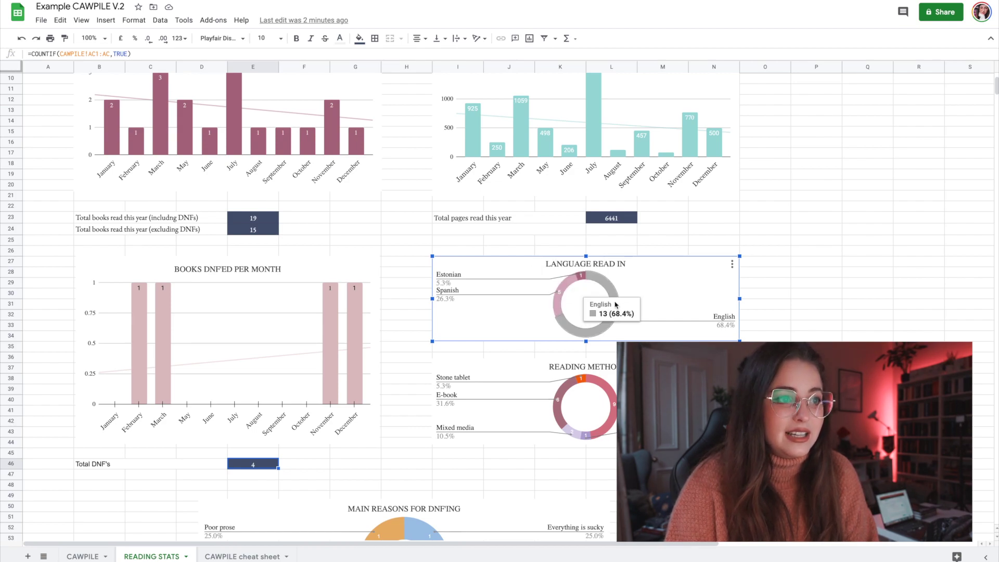
{"action": "mouse_move", "coordinate": [611, 319]}
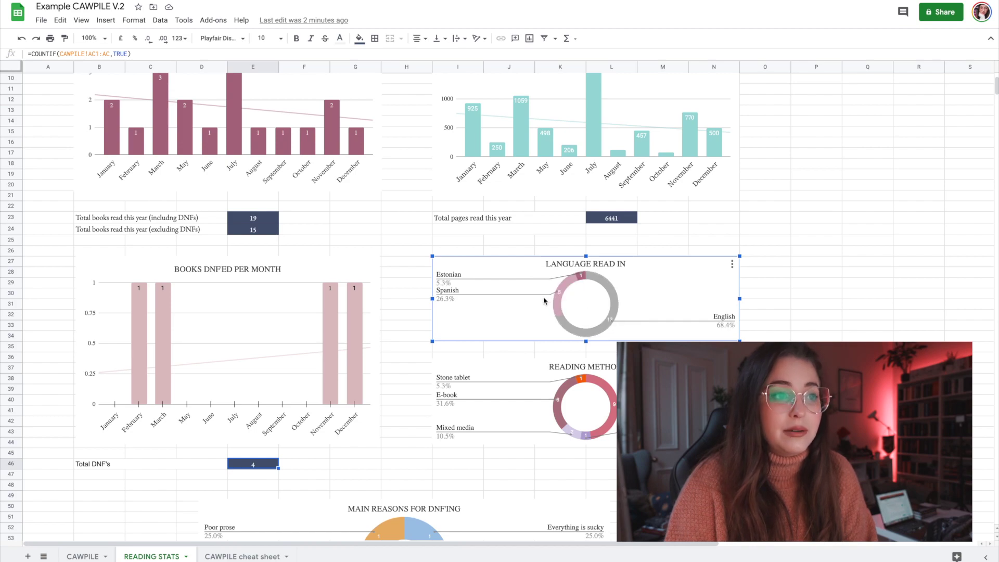
{"action": "mouse_move", "coordinate": [612, 300]}
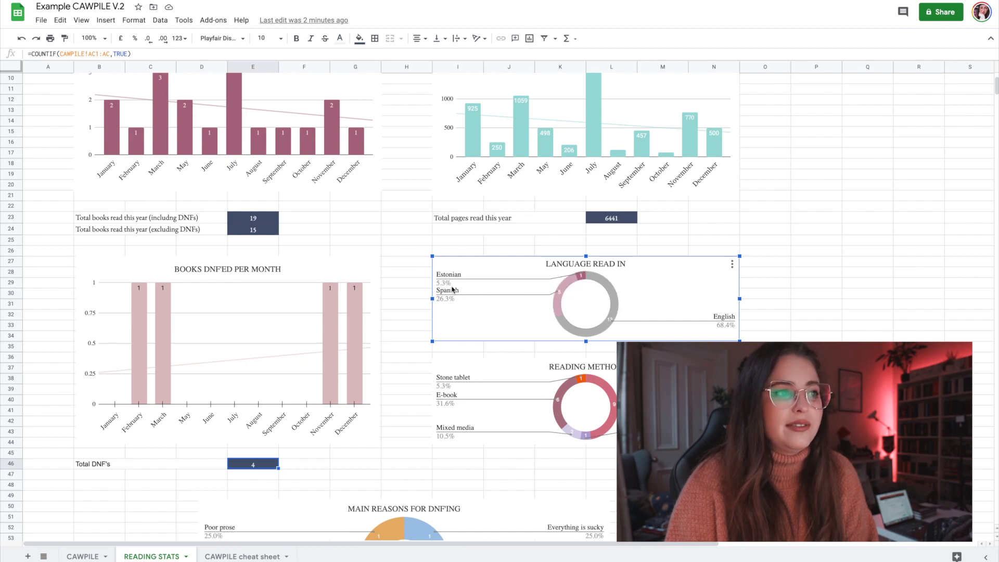
Step: Examine the Reading method chart and the Main reasons for DNF'ing chart
{"action": "scroll", "coordinate": [521, 348], "scroll_direction": "down", "scroll_amount": 1}
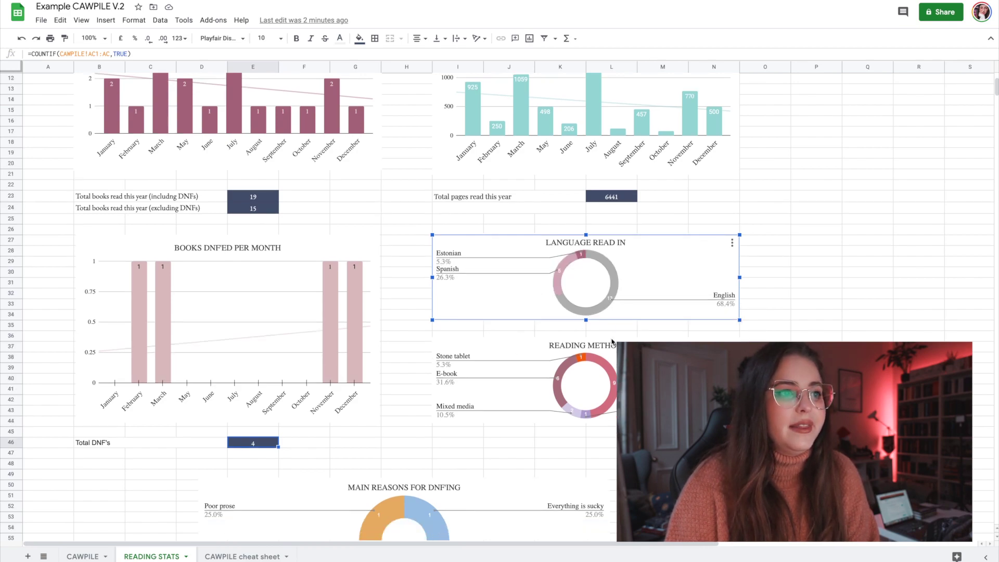
{"action": "left_click", "coordinate": [488, 355]}
{"action": "scroll", "coordinate": [488, 356], "scroll_direction": "down", "scroll_amount": 1}
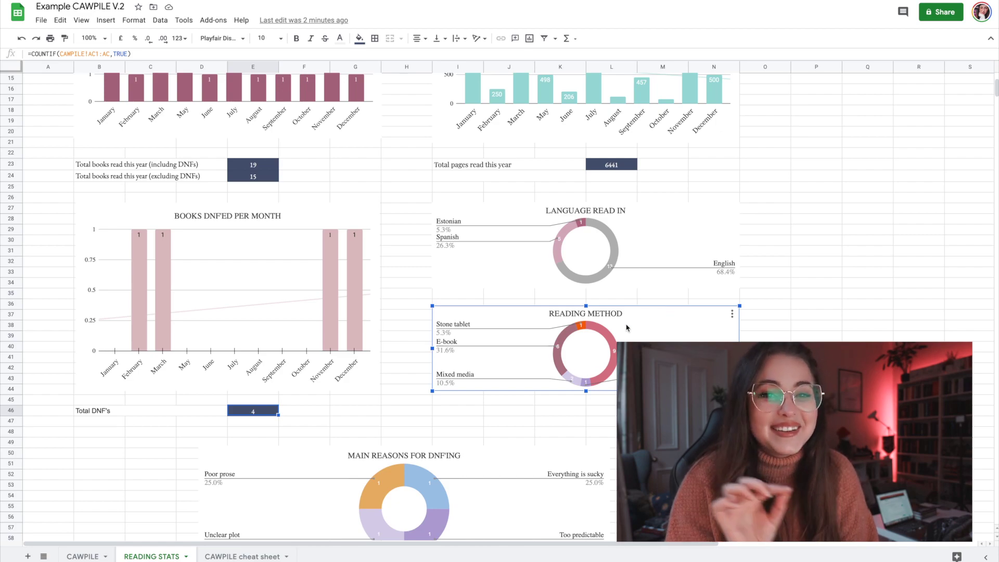
{"action": "scroll", "coordinate": [463, 320], "scroll_direction": "down", "scroll_amount": 4}
{"action": "left_click", "coordinate": [463, 319]}
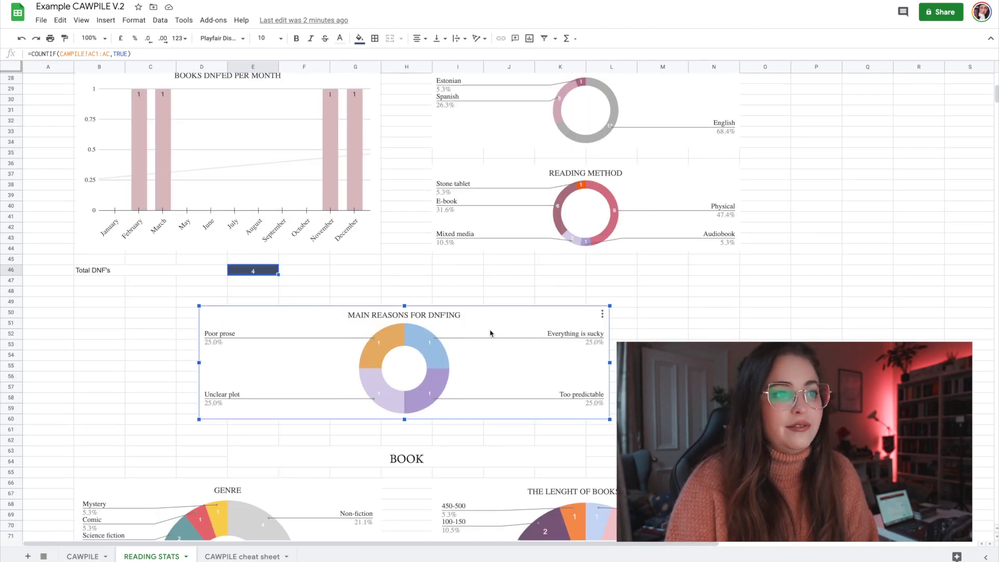
Step: Examine the Genre chart in the Book section of the reading stats sheet
{"action": "scroll", "coordinate": [400, 367], "scroll_direction": "down", "scroll_amount": 3}
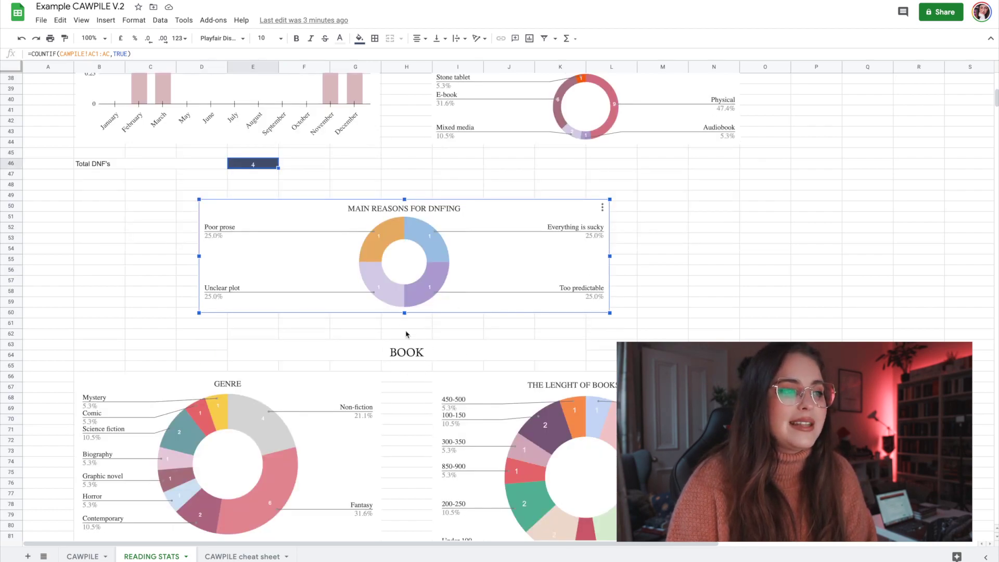
{"action": "scroll", "coordinate": [436, 350], "scroll_direction": "down", "scroll_amount": 3}
{"action": "left_click", "coordinate": [249, 362]}
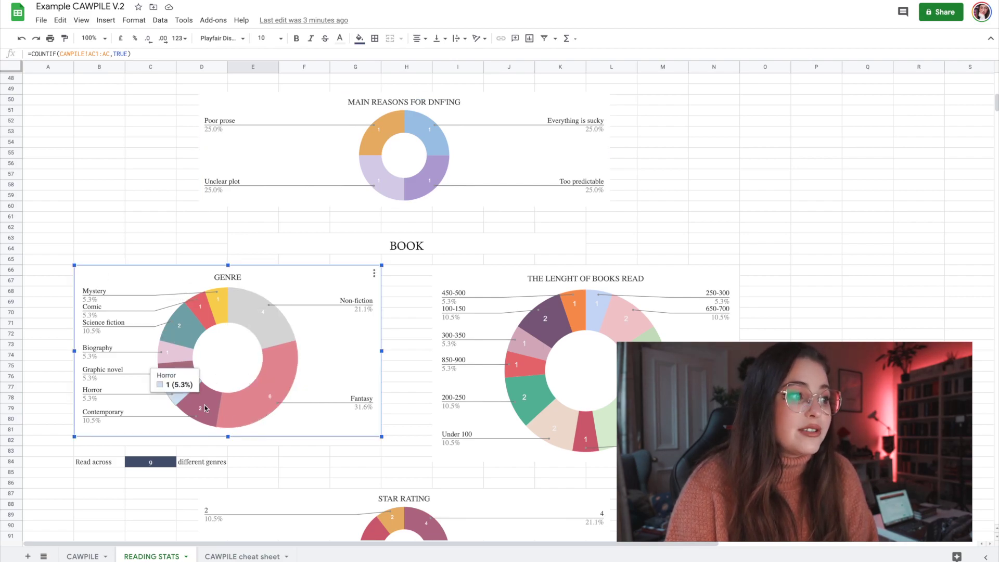
Step: Examine the line below the Genre chart that counts the different genres read, including its formula
{"action": "scroll", "coordinate": [154, 359], "scroll_direction": "down", "scroll_amount": 1}
{"action": "left_click", "coordinate": [119, 423]}
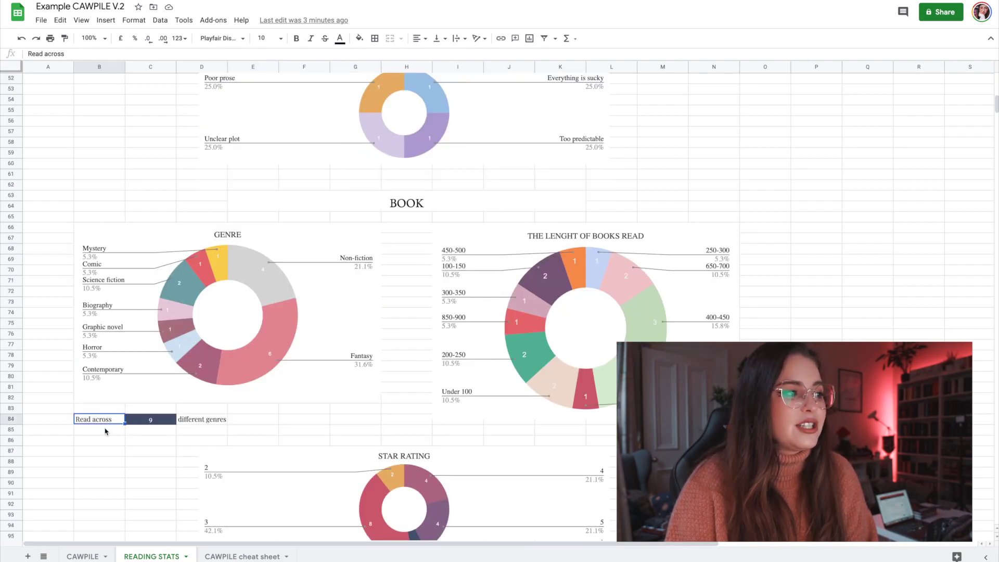
{"action": "left_click", "coordinate": [159, 422]}
{"action": "left_click", "coordinate": [212, 422]}
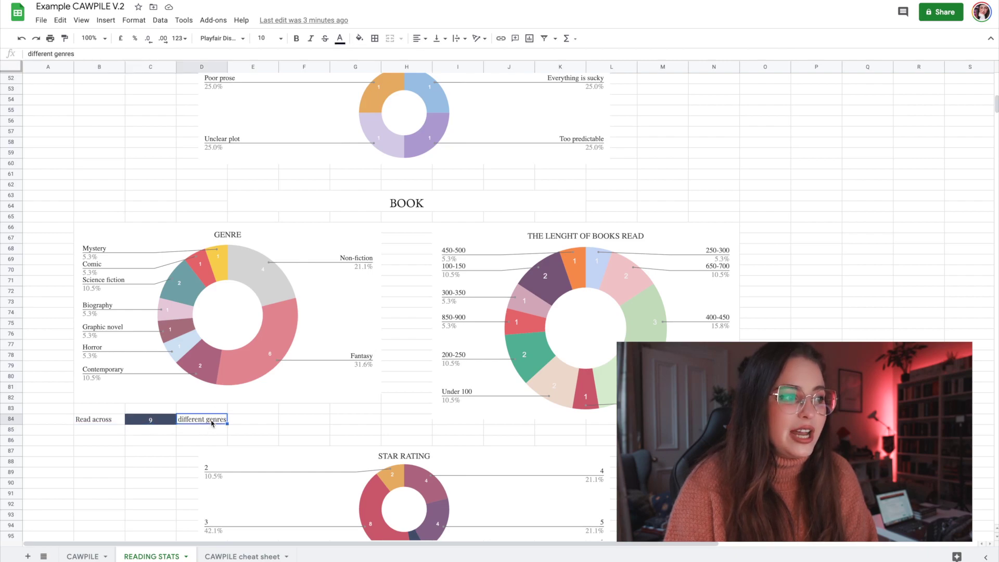
{"action": "left_click", "coordinate": [139, 423]}
{"action": "left_click", "coordinate": [214, 424]}
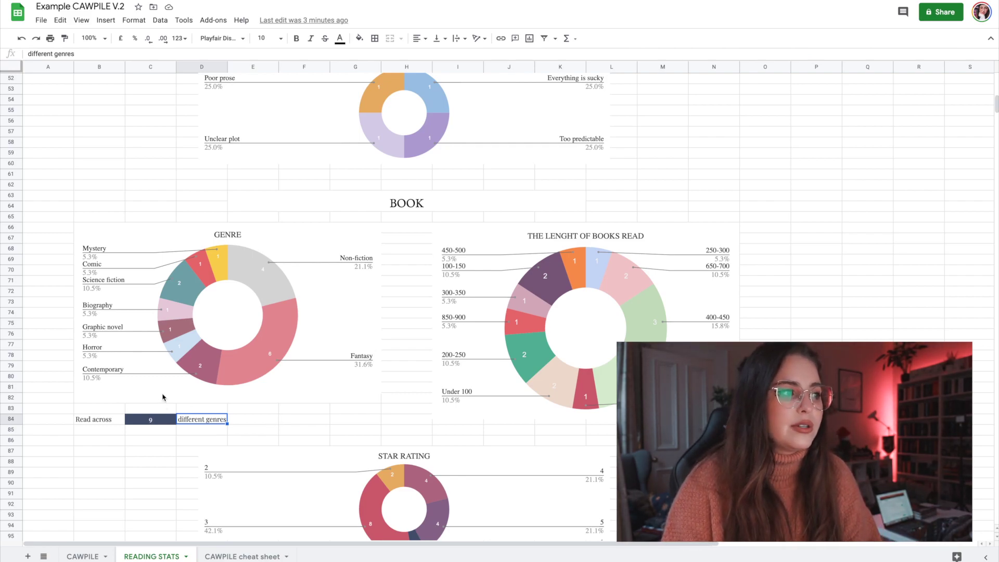
{"action": "left_click", "coordinate": [164, 419]}
Step: Examine the charts for length of books read, star rating, age category and publication year
{"action": "left_click", "coordinate": [575, 338]}
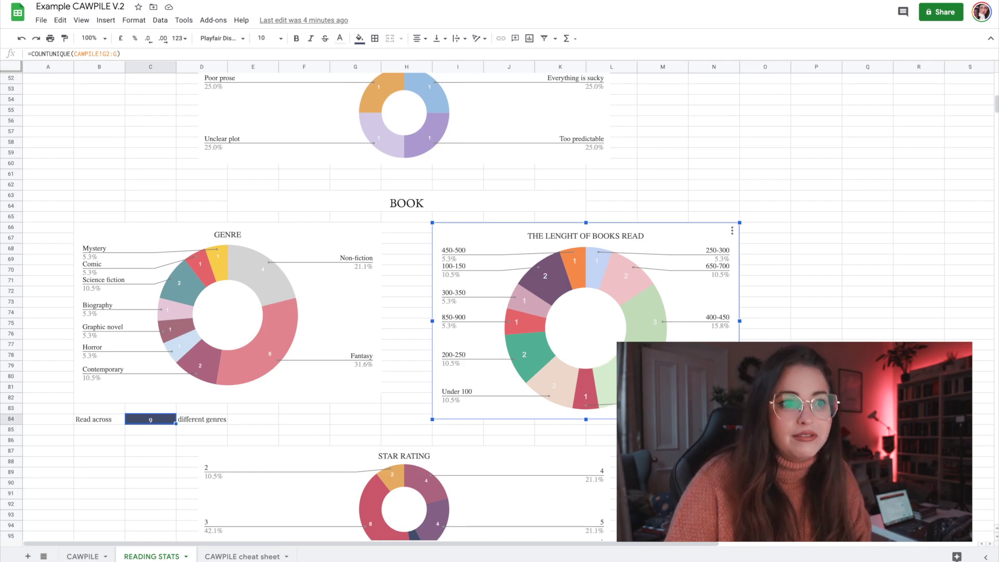
{"action": "scroll", "coordinate": [674, 339], "scroll_direction": "down", "scroll_amount": 2}
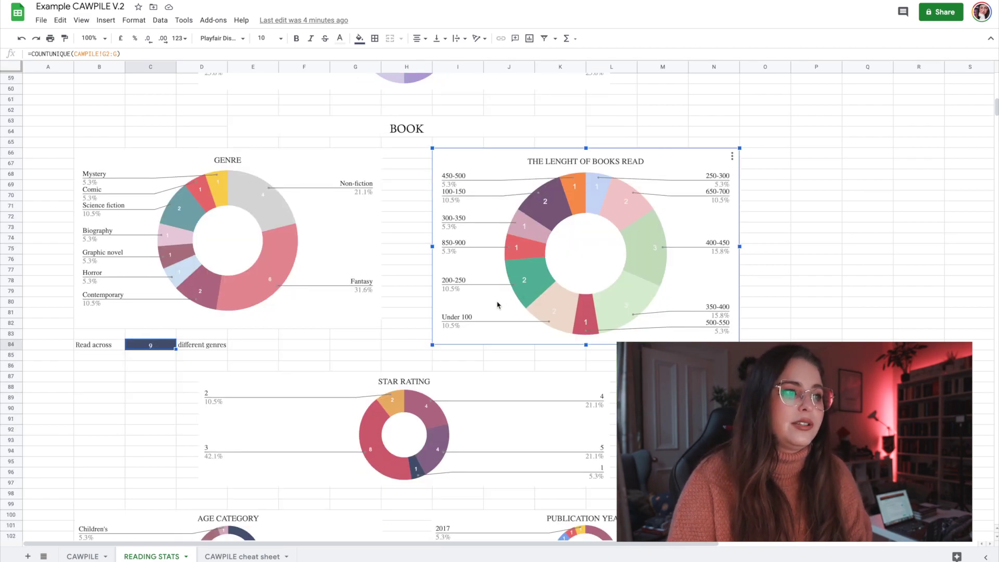
{"action": "left_click", "coordinate": [513, 386]}
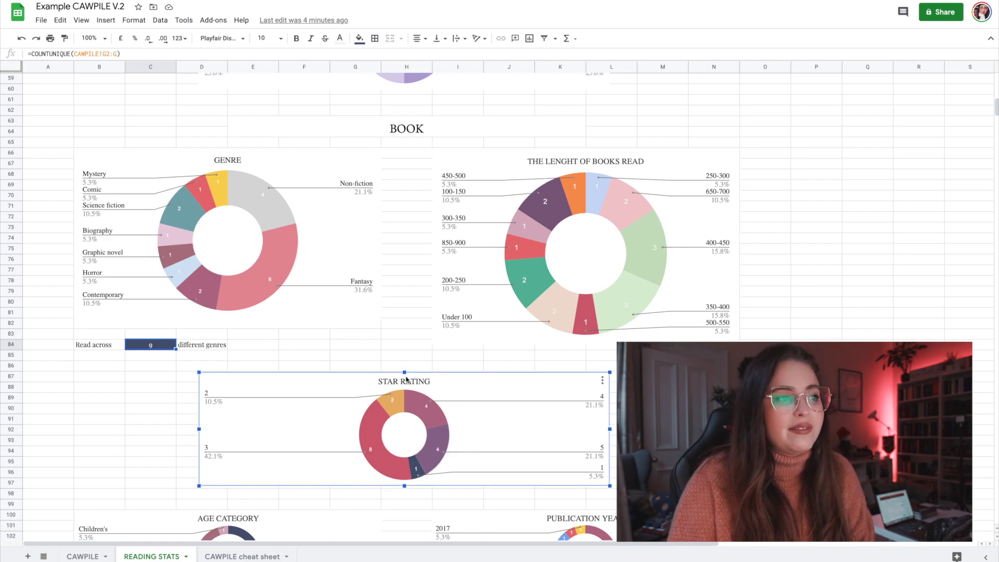
{"action": "scroll", "coordinate": [367, 408], "scroll_direction": "down", "scroll_amount": 3}
{"action": "left_click", "coordinate": [285, 424]}
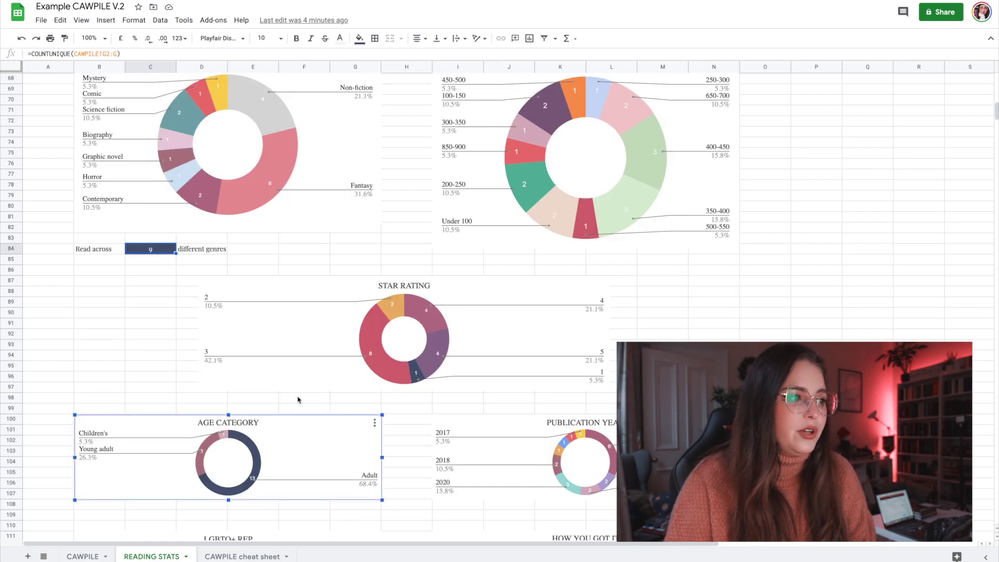
{"action": "left_click", "coordinate": [520, 447]}
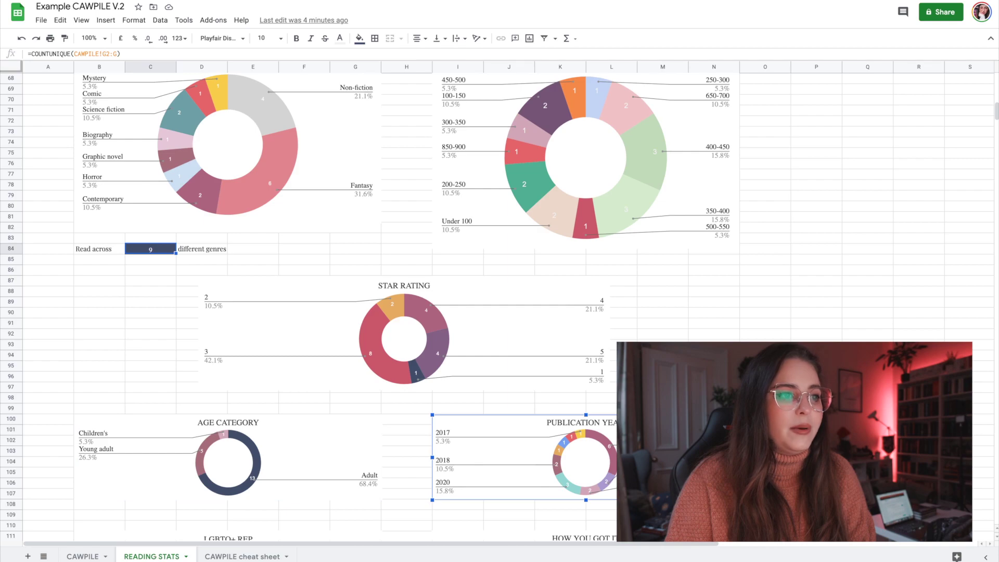
Step: Examine the LGBTQ+ Rep chart with its Breakdown, the How You Got It chart and the Re-reads chart
{"action": "scroll", "coordinate": [320, 415], "scroll_direction": "down", "scroll_amount": 5}
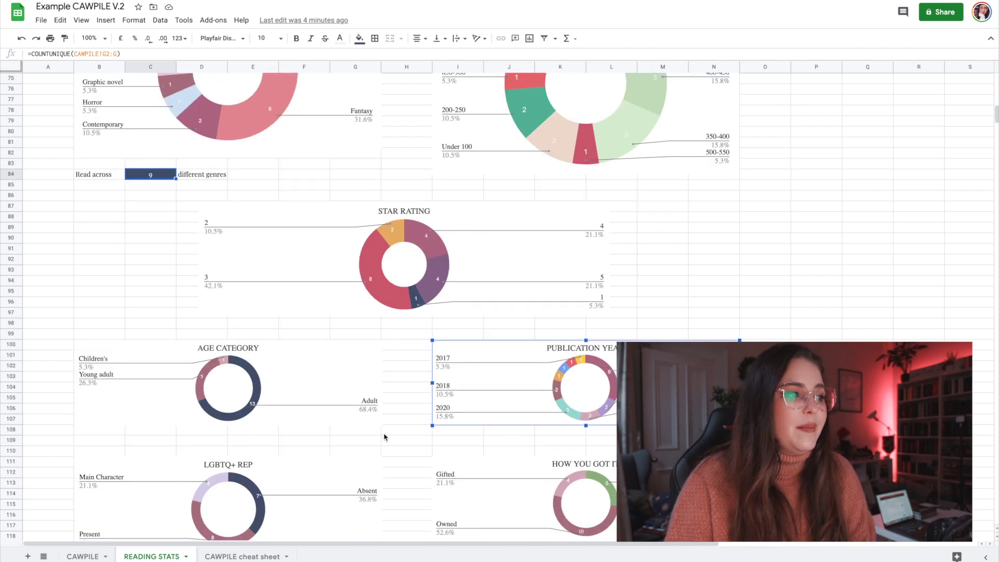
{"action": "scroll", "coordinate": [290, 387], "scroll_direction": "down", "scroll_amount": 2}
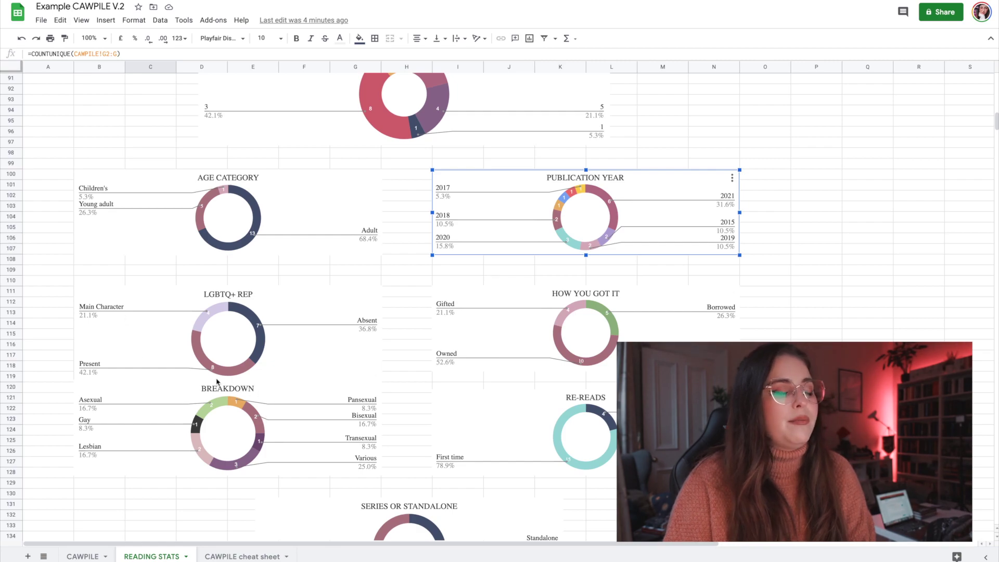
{"action": "left_click", "coordinate": [173, 406]}
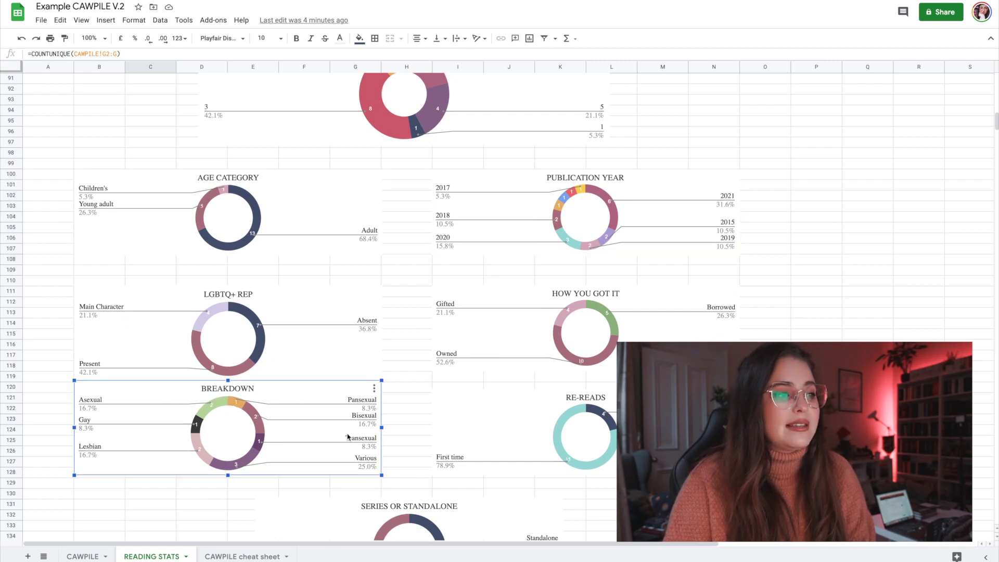
{"action": "left_click", "coordinate": [618, 334]}
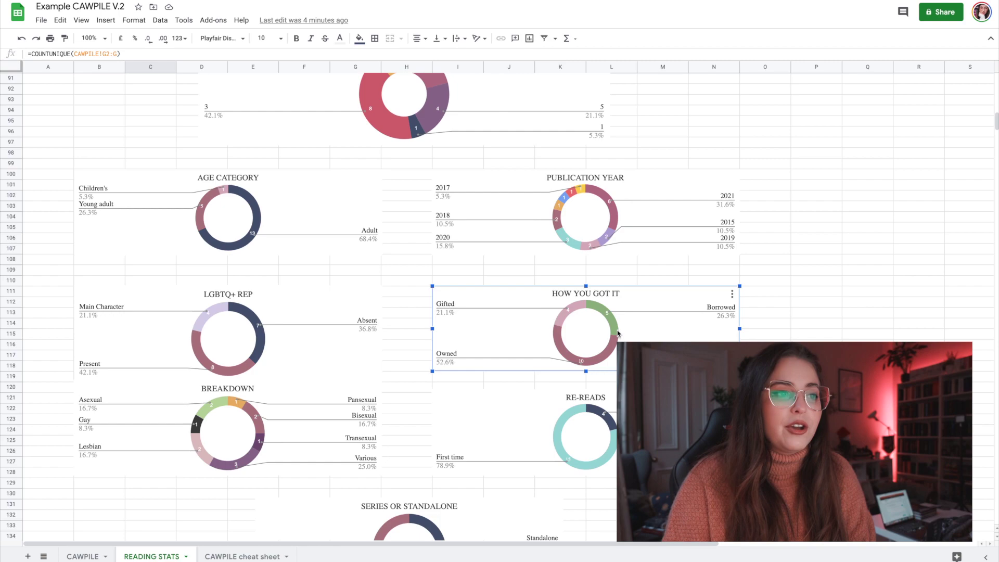
{"action": "scroll", "coordinate": [611, 416], "scroll_direction": "down", "scroll_amount": 1}
{"action": "left_click", "coordinate": [611, 416]}
{"action": "mouse_move", "coordinate": [604, 449]}
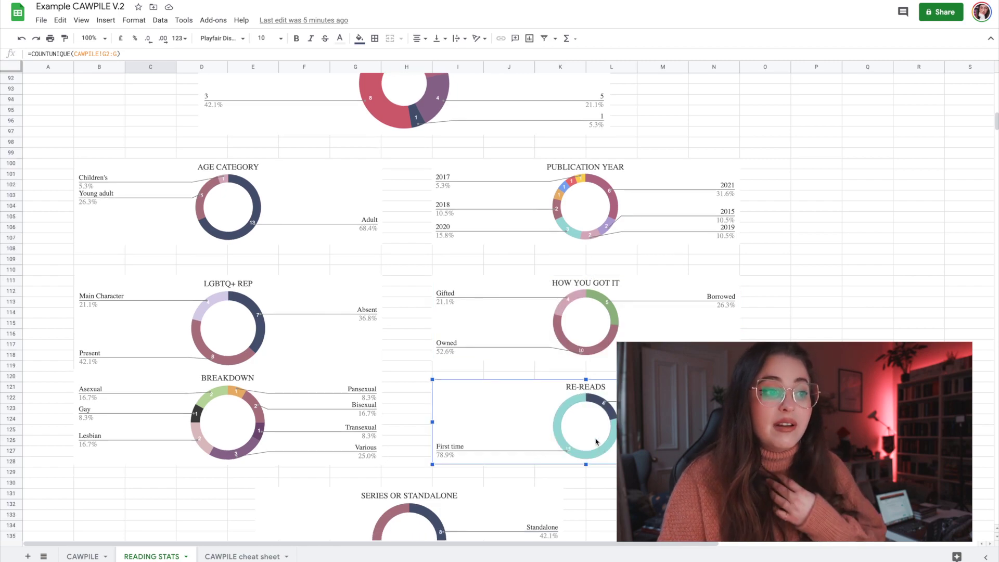
Step: Examine the Series or Standalone chart and the formula for the series finished this year
{"action": "scroll", "coordinate": [503, 420], "scroll_direction": "down", "scroll_amount": 2}
{"action": "left_click", "coordinate": [503, 420]}
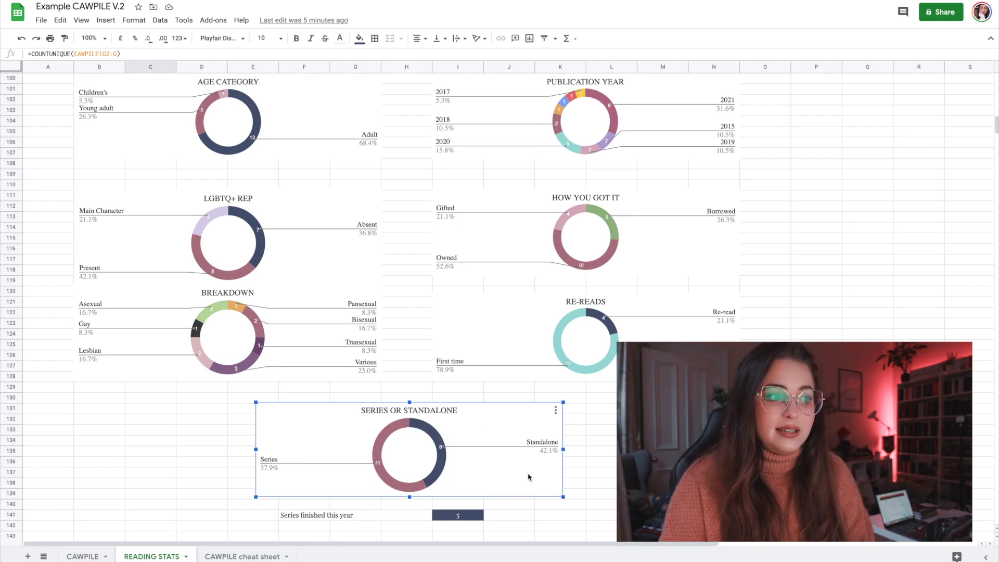
{"action": "left_click", "coordinate": [330, 517]}
{"action": "left_click", "coordinate": [458, 517]}
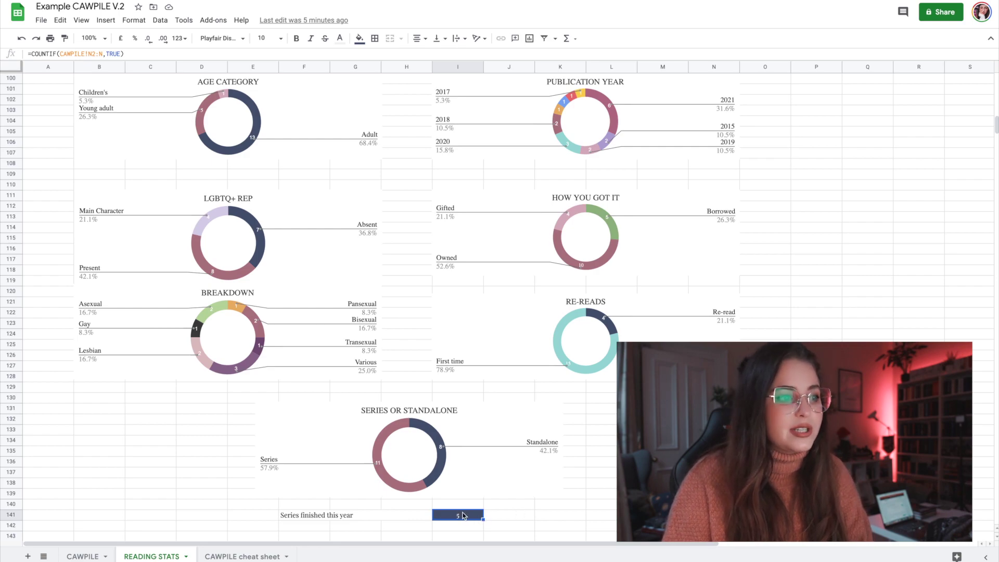
{"action": "left_click", "coordinate": [531, 514]}
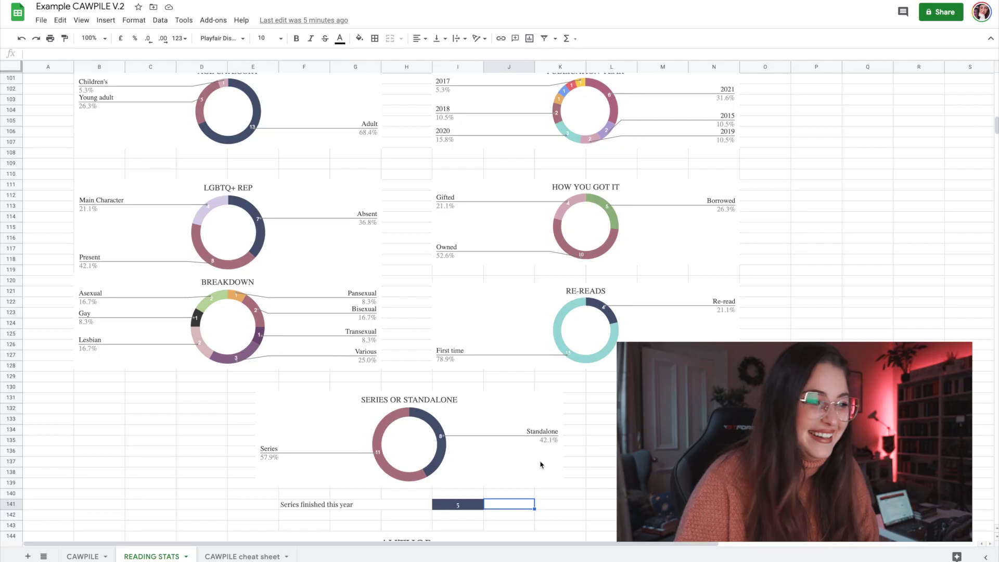
Step: Examine the Author section's charts for POC Author, Written By, Own Voices and Nationality
{"action": "scroll", "coordinate": [540, 464], "scroll_direction": "down", "scroll_amount": 8}
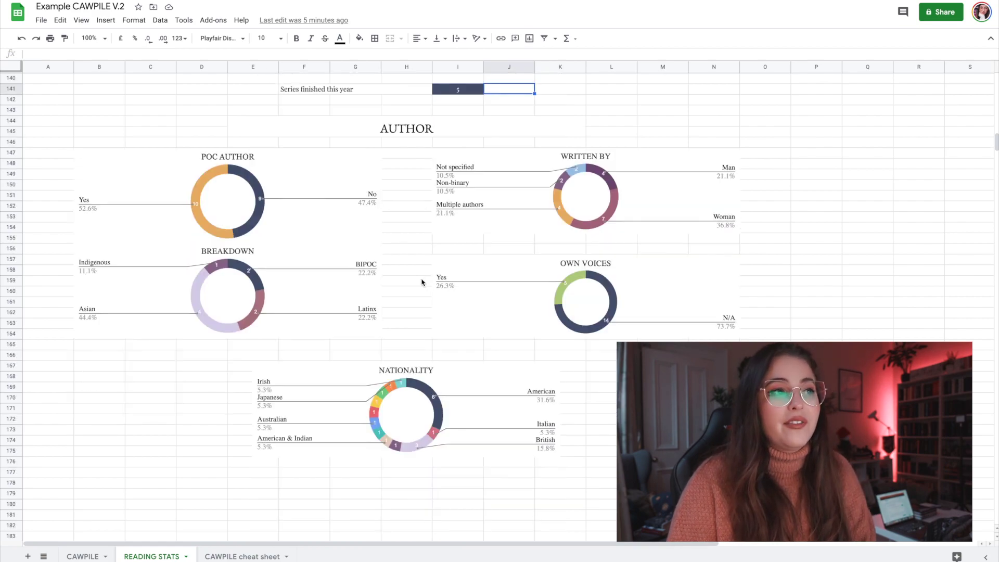
{"action": "scroll", "coordinate": [419, 283], "scroll_direction": "up", "scroll_amount": 1}
{"action": "left_click", "coordinate": [239, 208]}
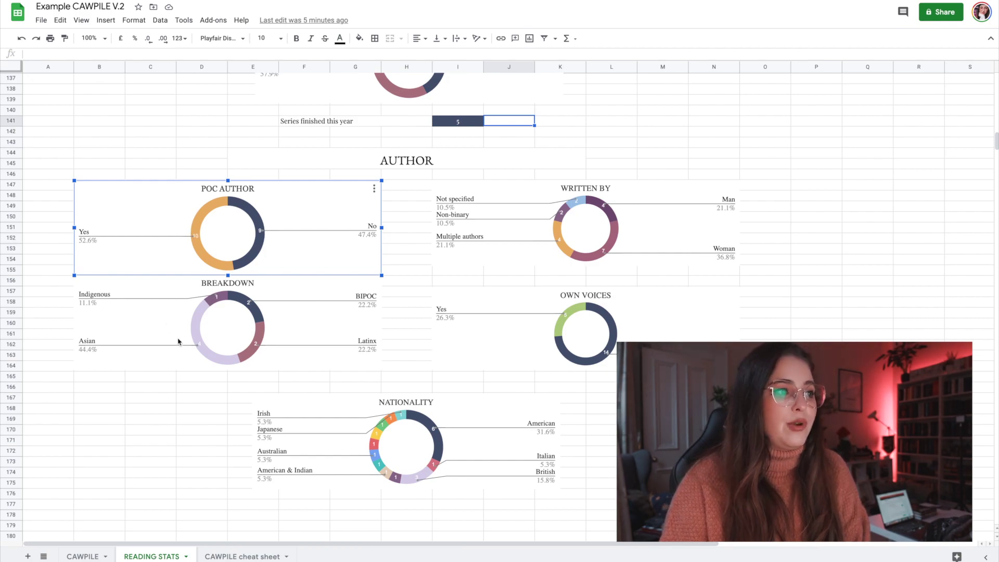
{"action": "left_click", "coordinate": [595, 251]}
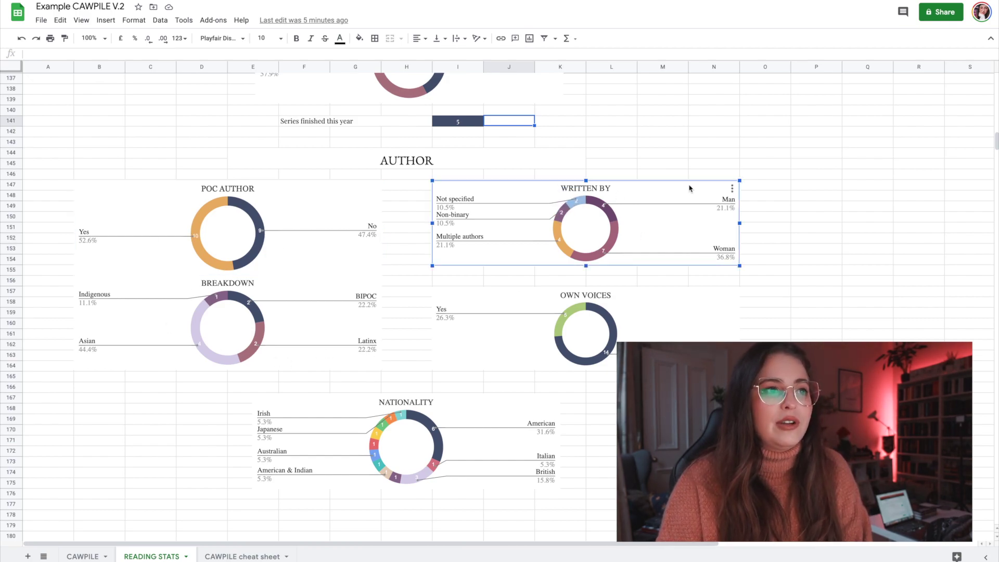
{"action": "left_click", "coordinate": [631, 326]}
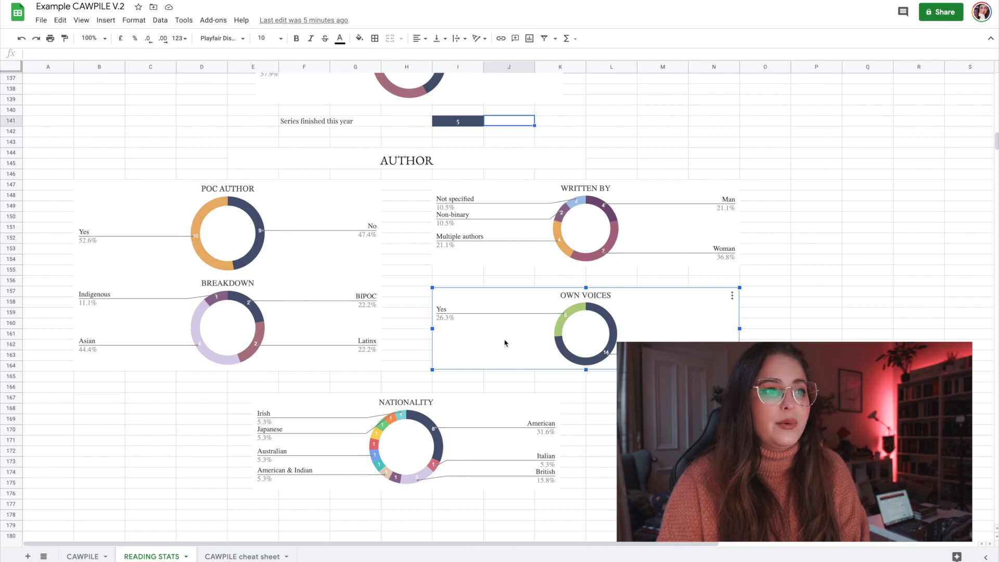
{"action": "left_click", "coordinate": [481, 420]}
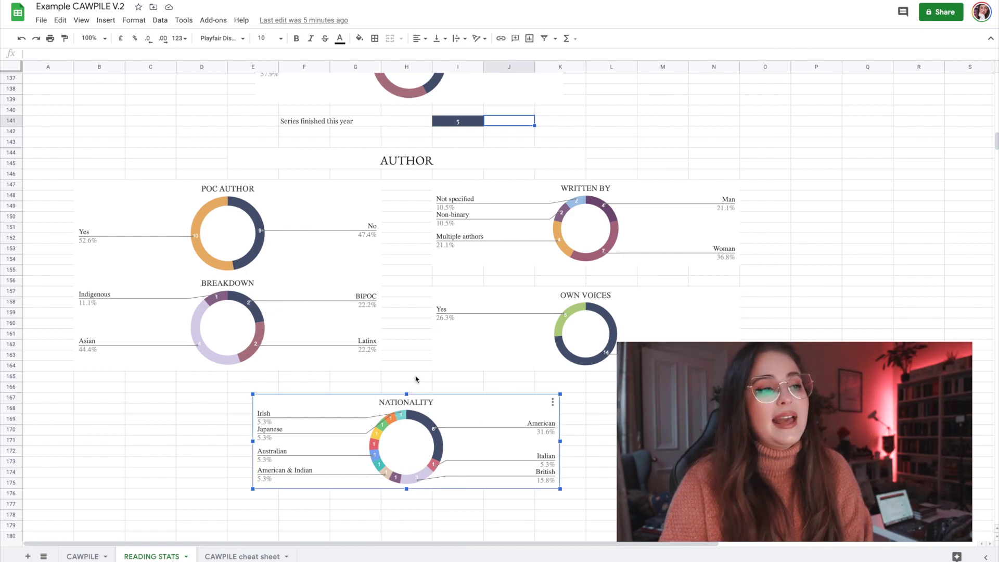
Step: Delete the Acquired column from the CAWPILE sheet
{"action": "scroll", "coordinate": [455, 381], "scroll_direction": "down", "scroll_amount": 3}
{"action": "scroll", "coordinate": [452, 366], "scroll_direction": "up", "scroll_amount": 20}
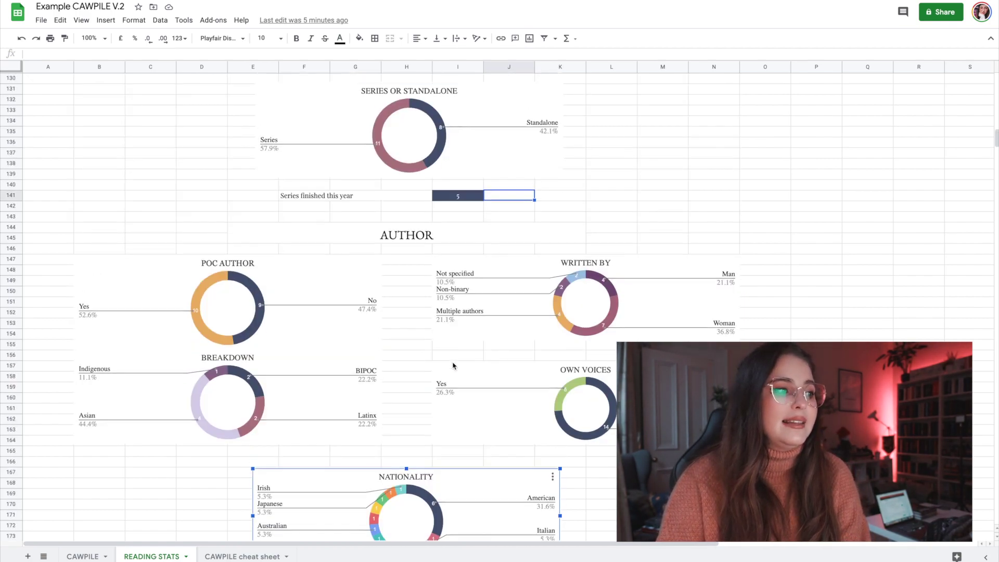
{"action": "scroll", "coordinate": [453, 360], "scroll_direction": "up", "scroll_amount": 3}
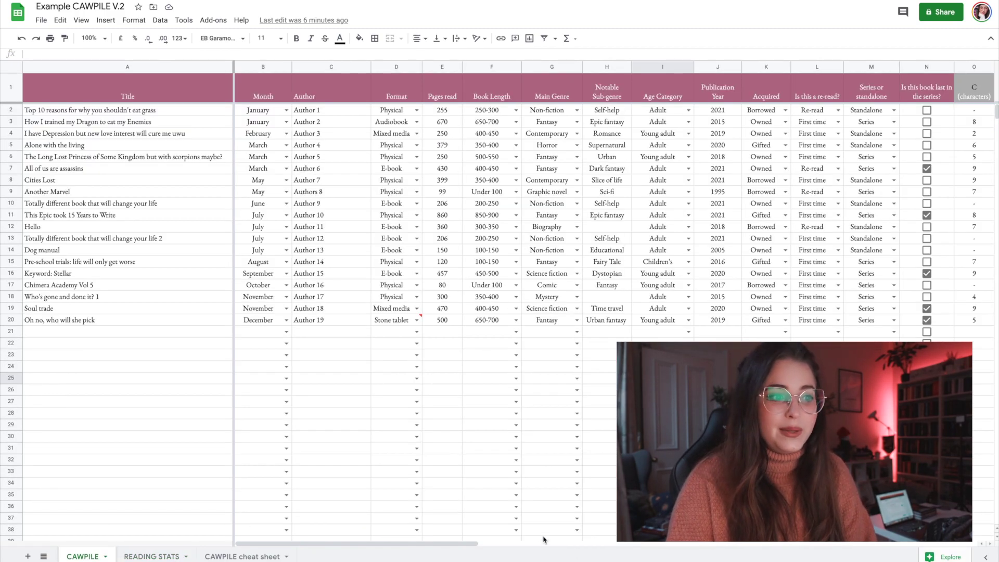
{"action": "left_click", "coordinate": [465, 544]}
{"action": "left_click_drag", "start_coordinate": [464, 544], "coordinate": [173, 556]}
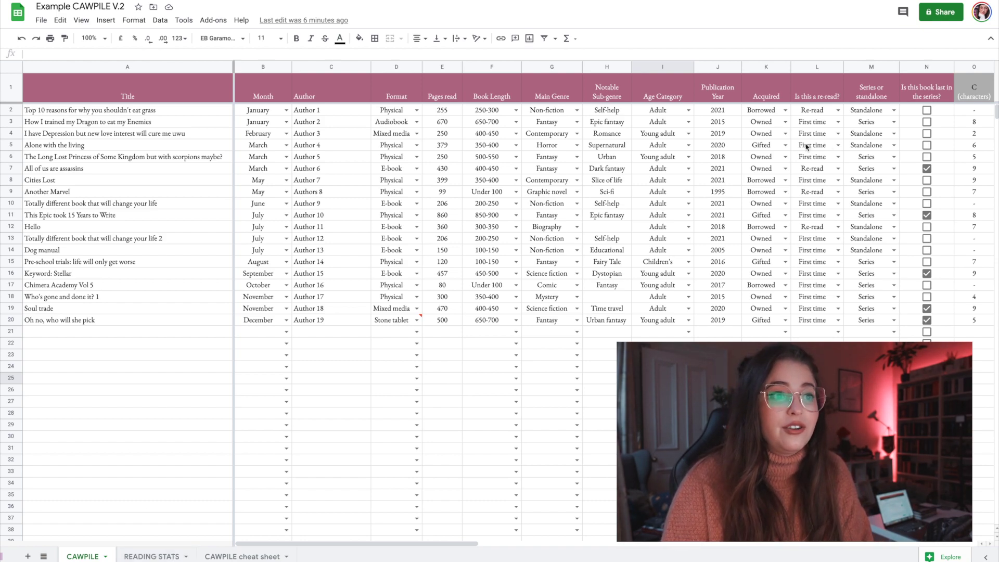
{"action": "left_click", "coordinate": [765, 66]}
{"action": "right_click", "coordinate": [764, 70]}
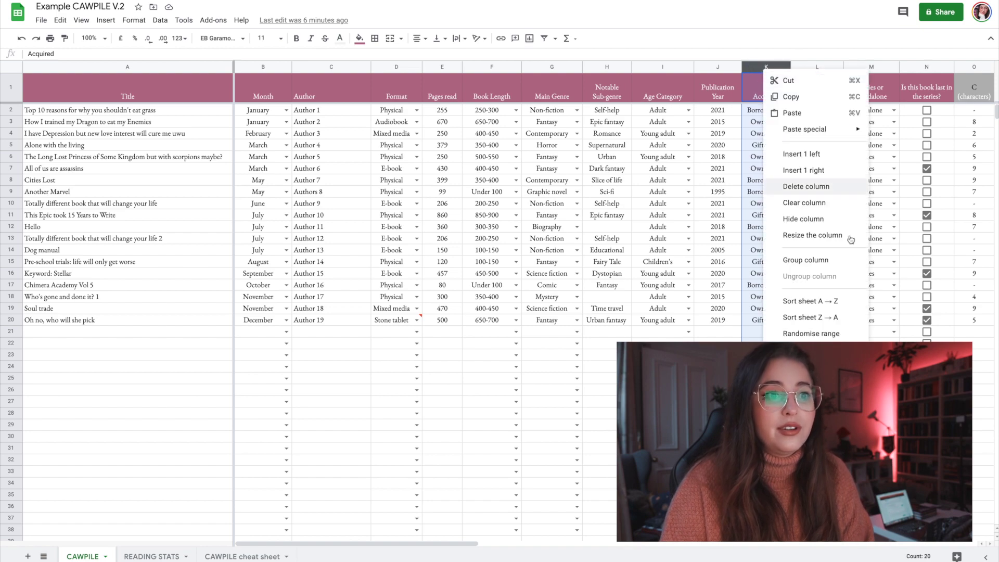
{"action": "left_click", "coordinate": [805, 186]}
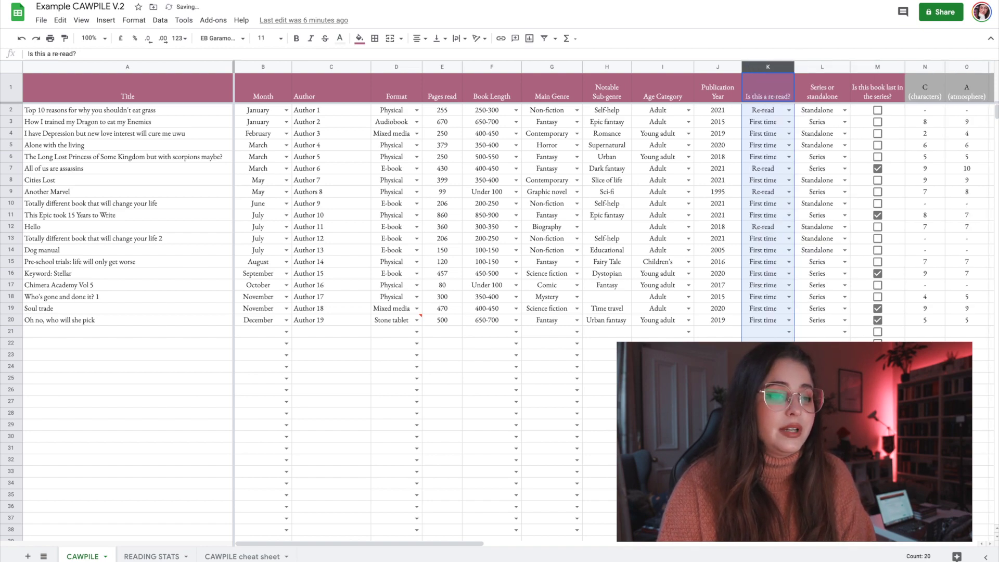
Step: Delete the "No data" chart beside the LGBTQ+ Rep chart on the READING STATS sheet
{"action": "left_click", "coordinate": [662, 401]}
{"action": "left_click", "coordinate": [151, 556]}
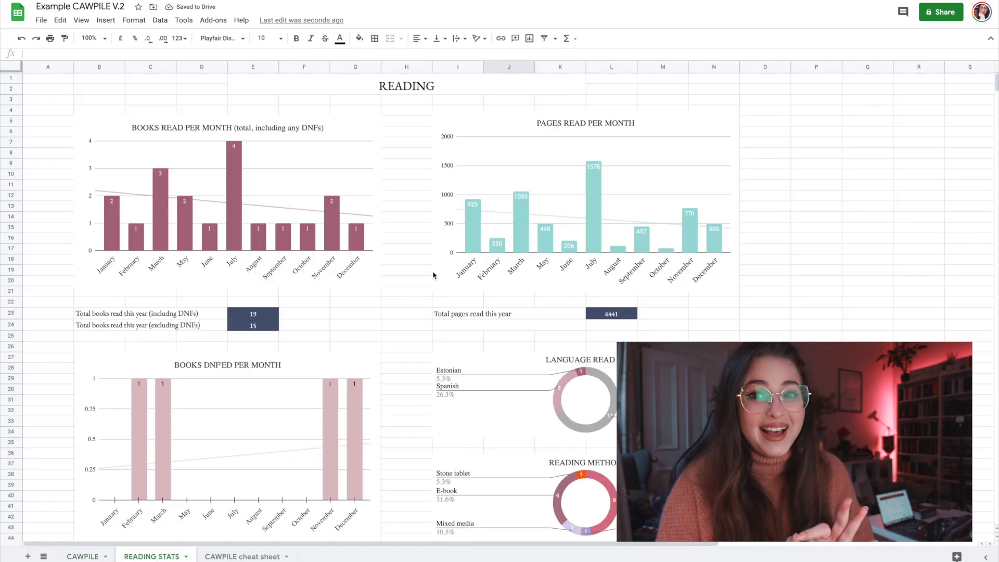
{"action": "scroll", "coordinate": [372, 319], "scroll_direction": "down", "scroll_amount": 15}
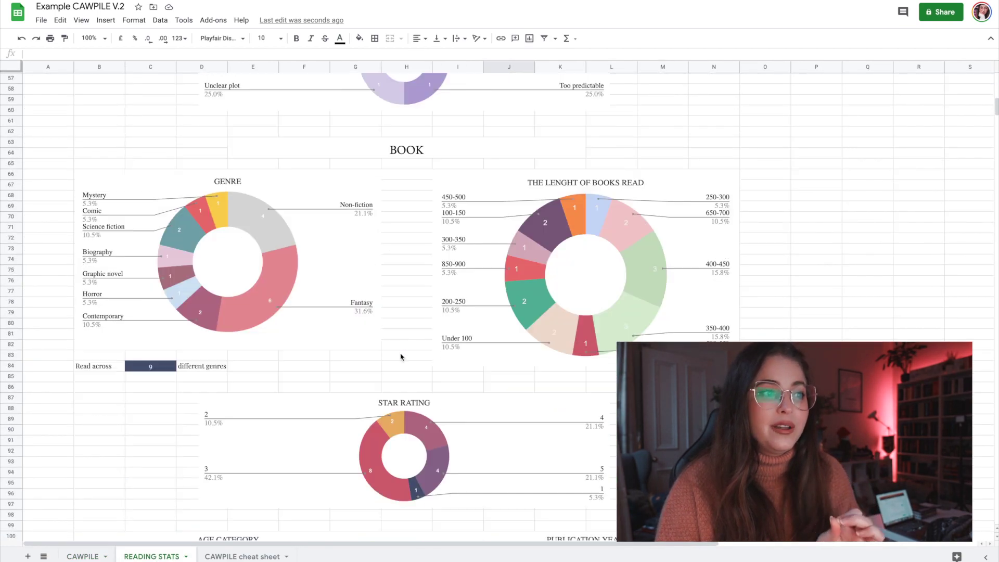
{"action": "scroll", "coordinate": [400, 363], "scroll_direction": "down", "scroll_amount": 4}
{"action": "left_click", "coordinate": [611, 342]}
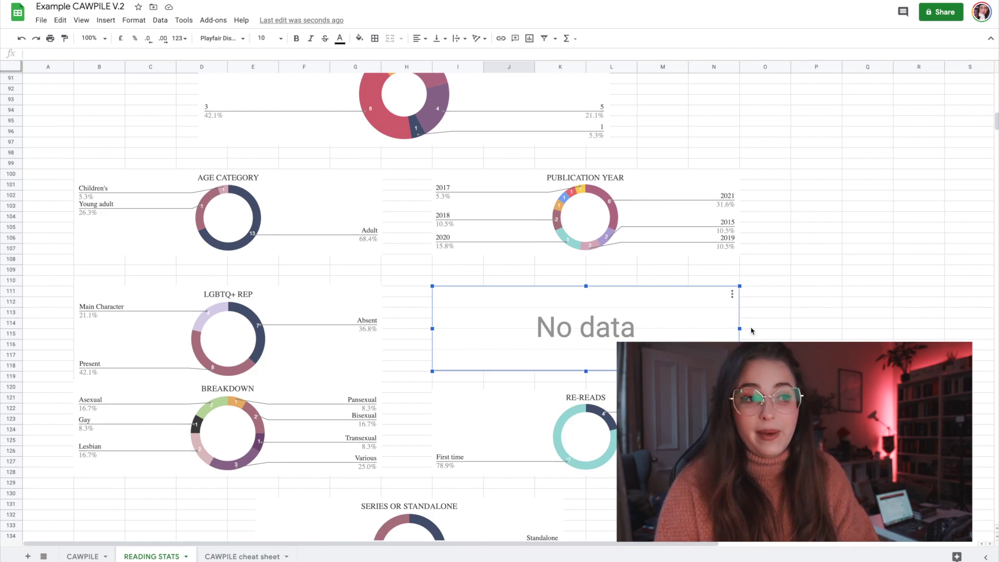
{"action": "key", "text": "Delete"}
{"action": "scroll", "coordinate": [314, 429], "scroll_direction": "down", "scroll_amount": 10}
{"action": "scroll", "coordinate": [313, 429], "scroll_direction": "down", "scroll_amount": 5}
{"action": "scroll", "coordinate": [314, 430], "scroll_direction": "up", "scroll_amount": 5}
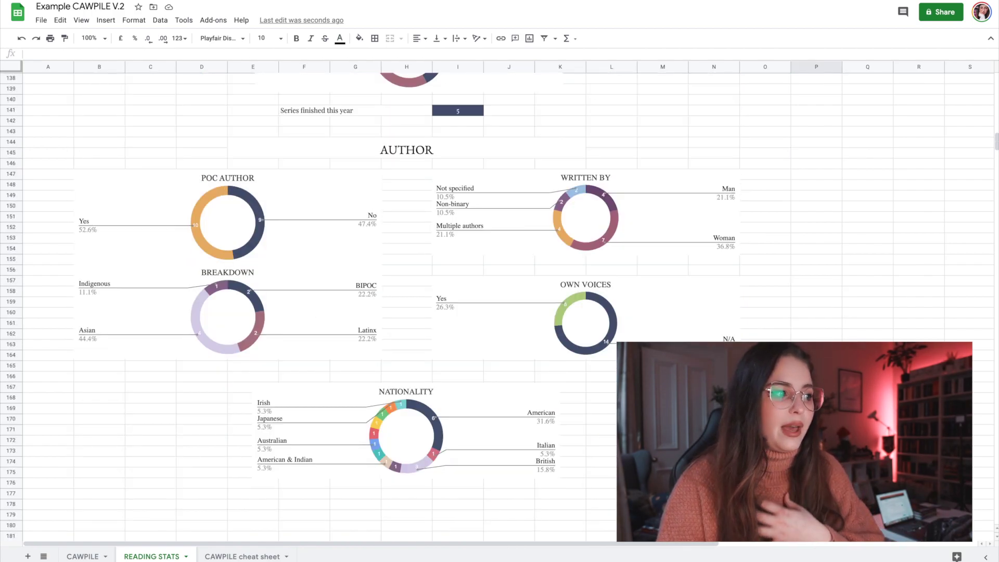
Step: Return to the CAWPILE sheet, undo the deletion of the Acquired column and clear the column selection
{"action": "left_click", "coordinate": [83, 556]}
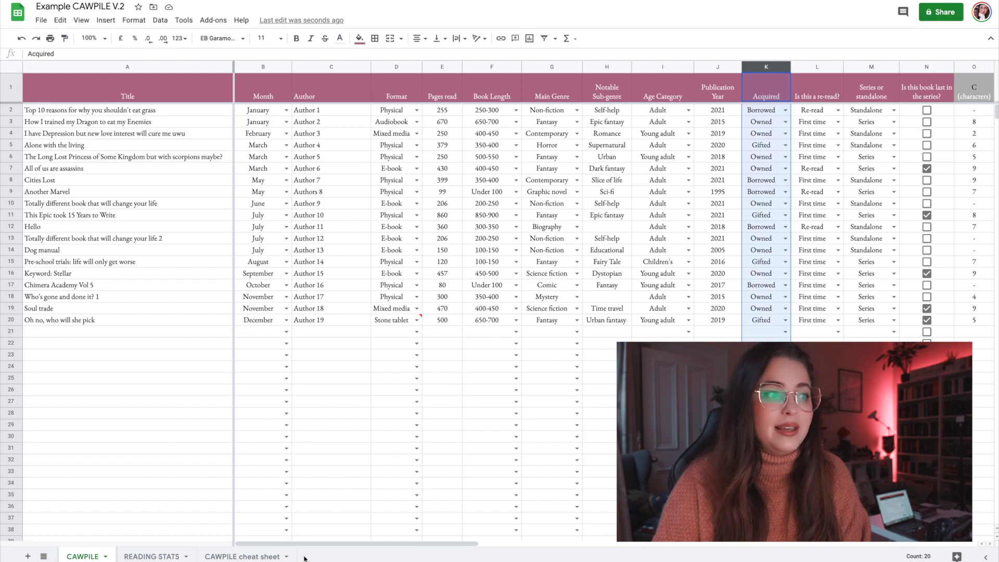
{"action": "left_click_drag", "start_coordinate": [336, 542], "coordinate": [388, 543]}
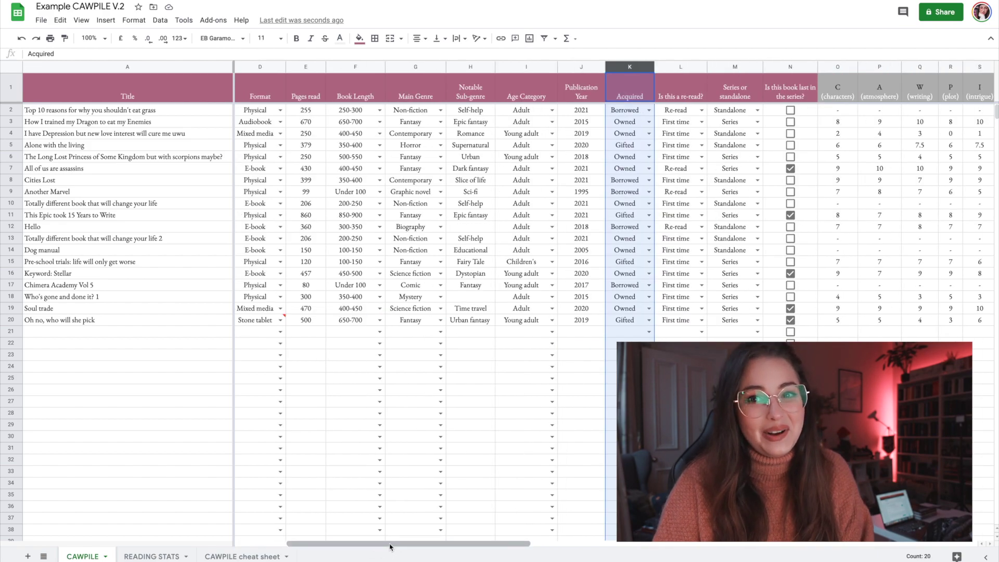
{"action": "left_click", "coordinate": [414, 389]}
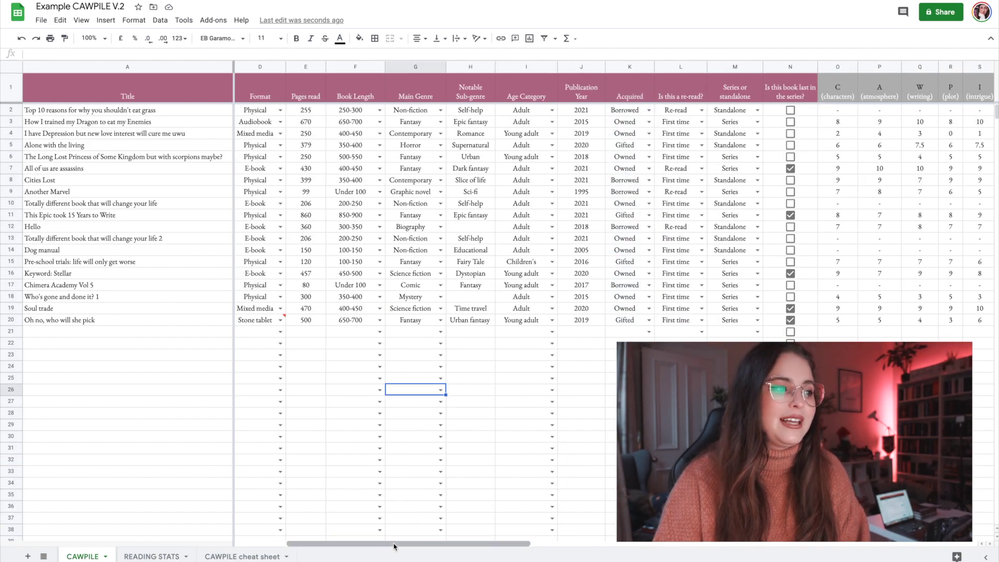
Step: Switch to the CAWPILE spreadsheets folder in Google Drive and view the file options, including Make a copy, for CAWPILE PLUS V.2
{"action": "left_click_drag", "start_coordinate": [394, 543], "coordinate": [224, 546]}
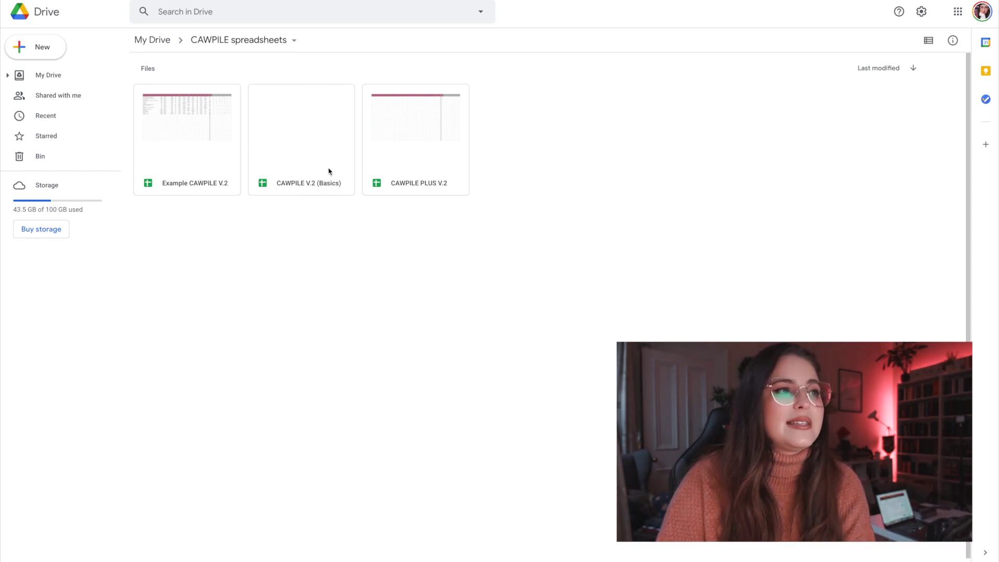
{"action": "left_click", "coordinate": [435, 164]}
{"action": "right_click", "coordinate": [461, 163]}
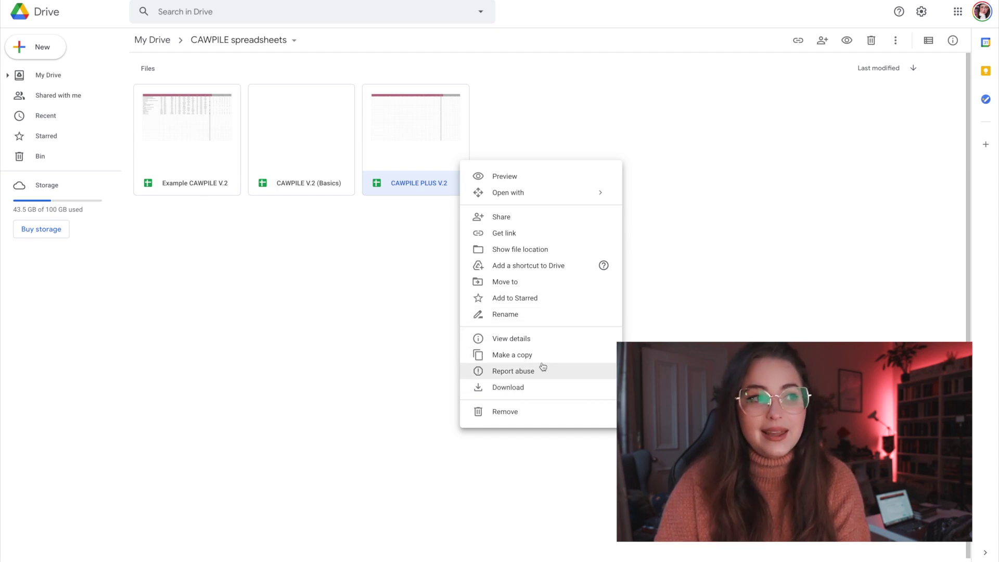
{"action": "left_click", "coordinate": [348, 348]}
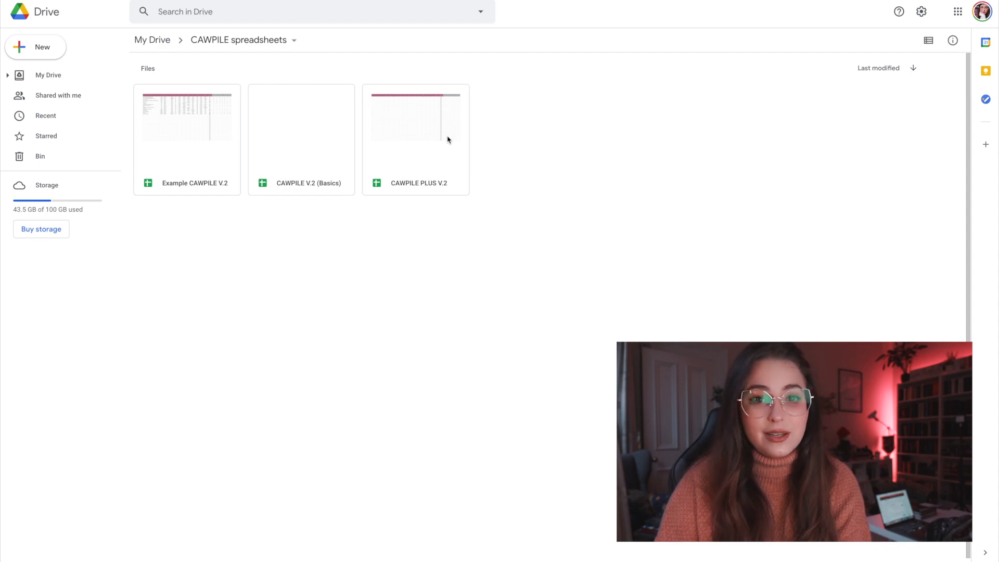
{"action": "right_click", "coordinate": [430, 168]}
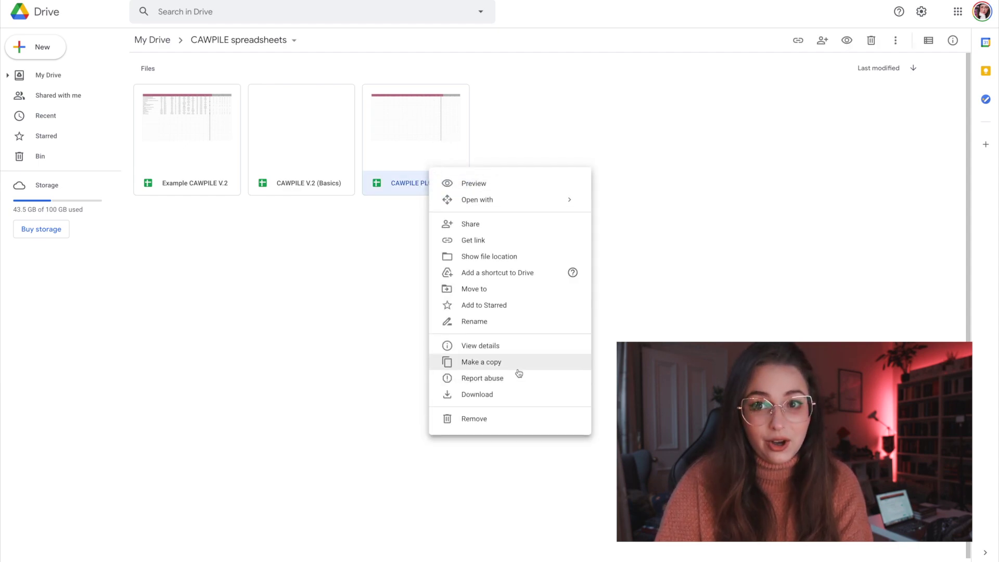
{"action": "left_click", "coordinate": [403, 366]}
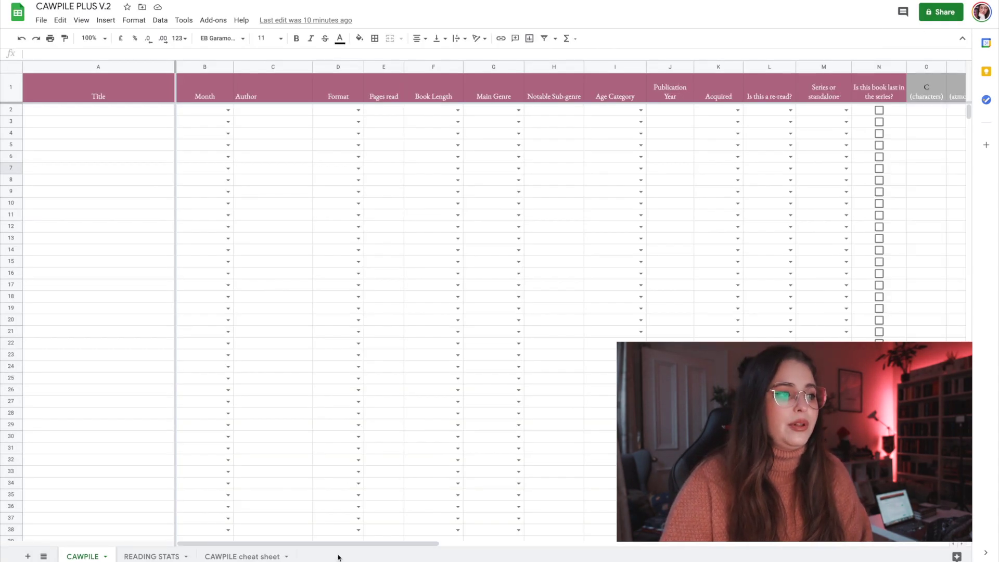
Step: Look across the CAWPILE sheet of CAWPILE PLUS V.2 as far as the Notes column and G-NOTE, and return to the first columns
{"action": "left_click_drag", "start_coordinate": [347, 543], "coordinate": [883, 554]}
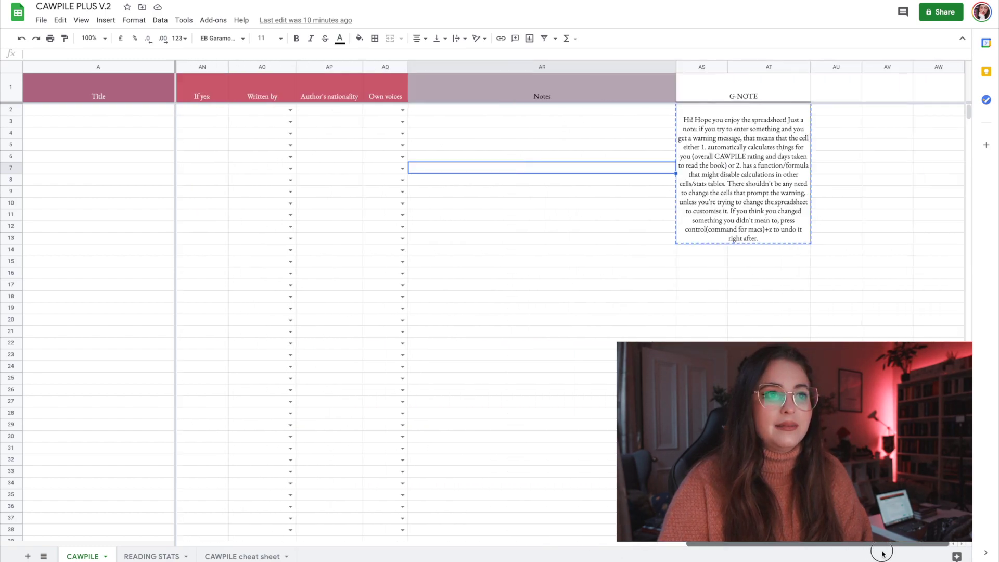
{"action": "scroll", "coordinate": [521, 313], "scroll_direction": "left", "scroll_amount": 20}
{"action": "left_click", "coordinate": [358, 133]}
{"action": "left_click", "coordinate": [392, 133]}
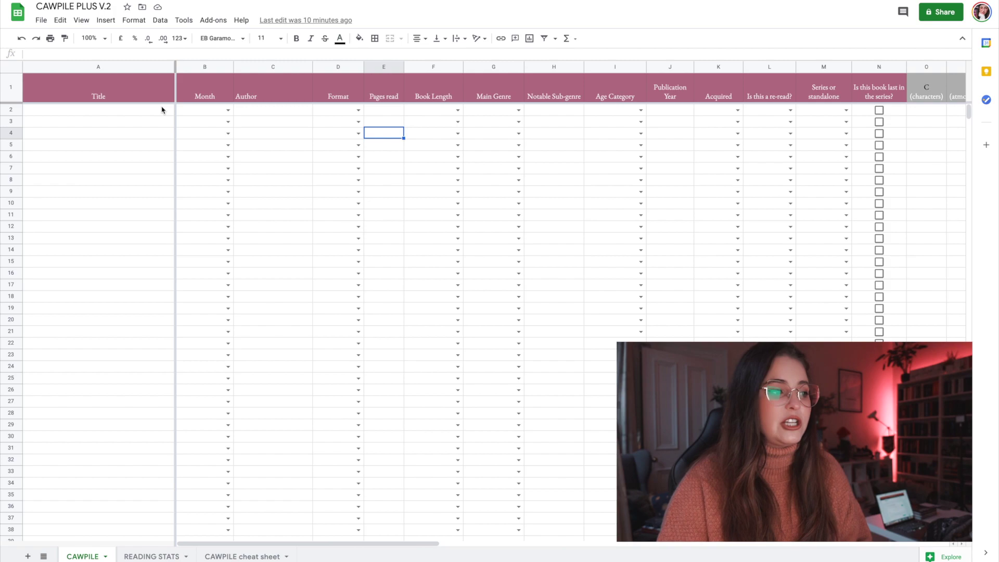
Step: Look through the charts of the Reading and Book sections on the READING STATS sheet
{"action": "left_click", "coordinate": [136, 555]}
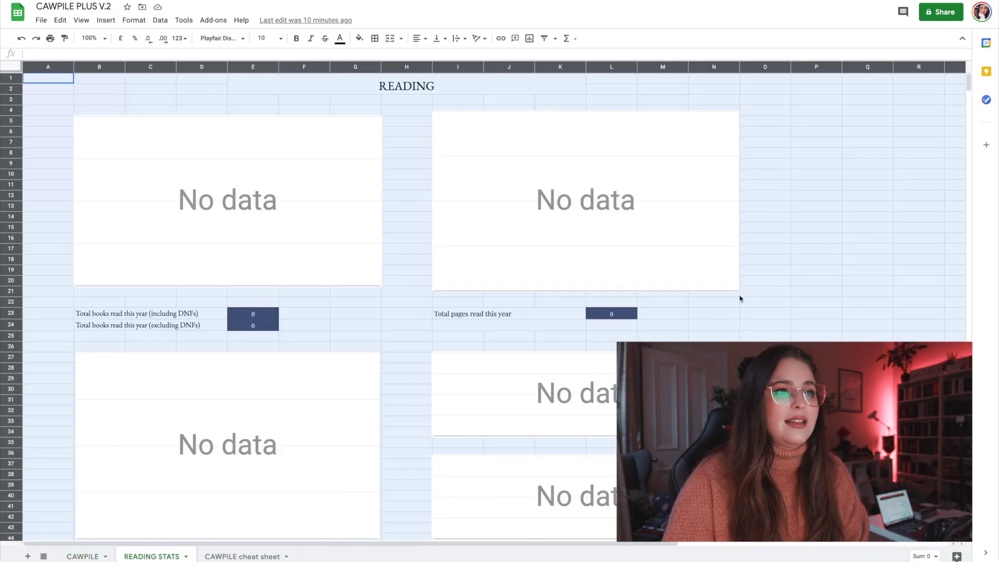
{"action": "left_click", "coordinate": [760, 282]}
{"action": "scroll", "coordinate": [458, 297], "scroll_direction": "down", "scroll_amount": 7}
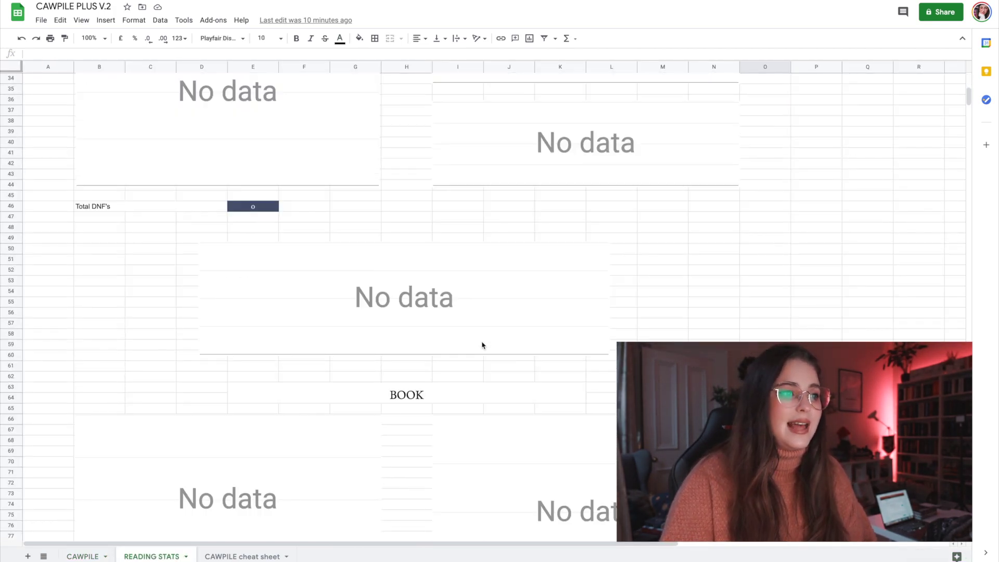
{"action": "scroll", "coordinate": [312, 528], "scroll_direction": "down", "scroll_amount": 3}
{"action": "scroll", "coordinate": [285, 530], "scroll_direction": "up", "scroll_amount": 9}
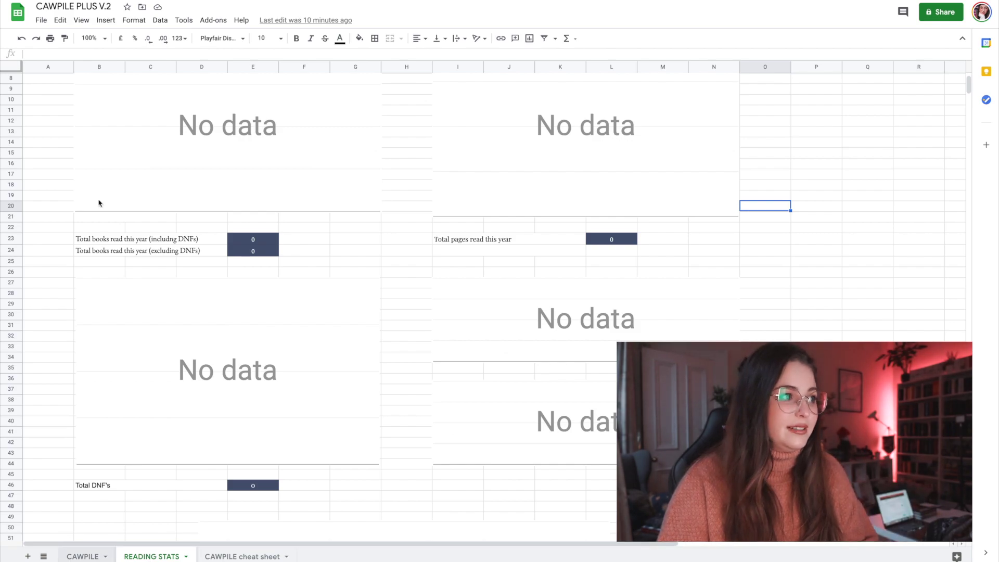
Step: On the CAWPILE sheet, enter the title "fghb" in row 2 and set its month to April
{"action": "key", "text": "ctrl+shift+Page_Up"}
{"action": "left_click", "coordinate": [95, 111]}
{"action": "type", "text": "fghb"}
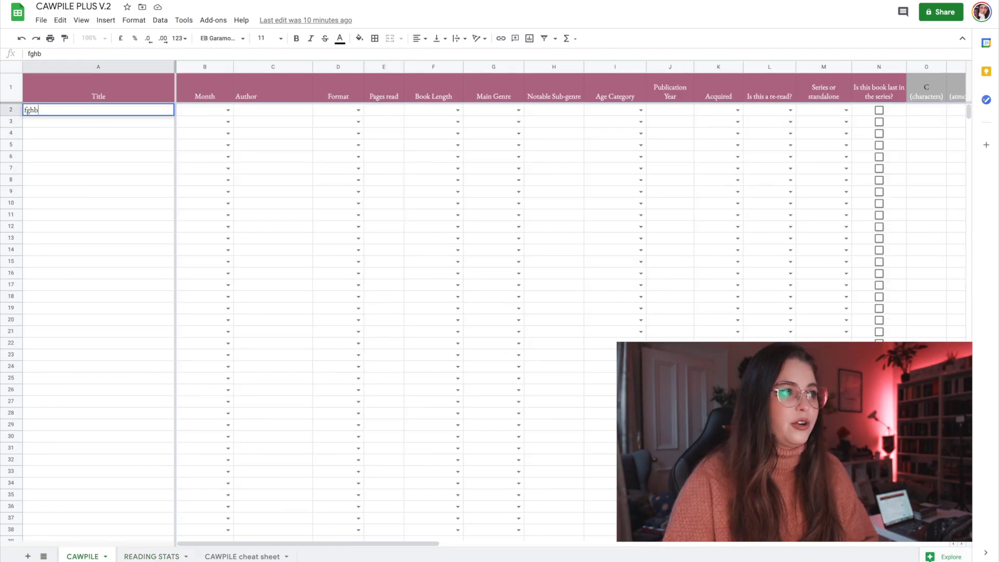
{"action": "left_click", "coordinate": [228, 111]}
{"action": "left_click", "coordinate": [214, 162]}
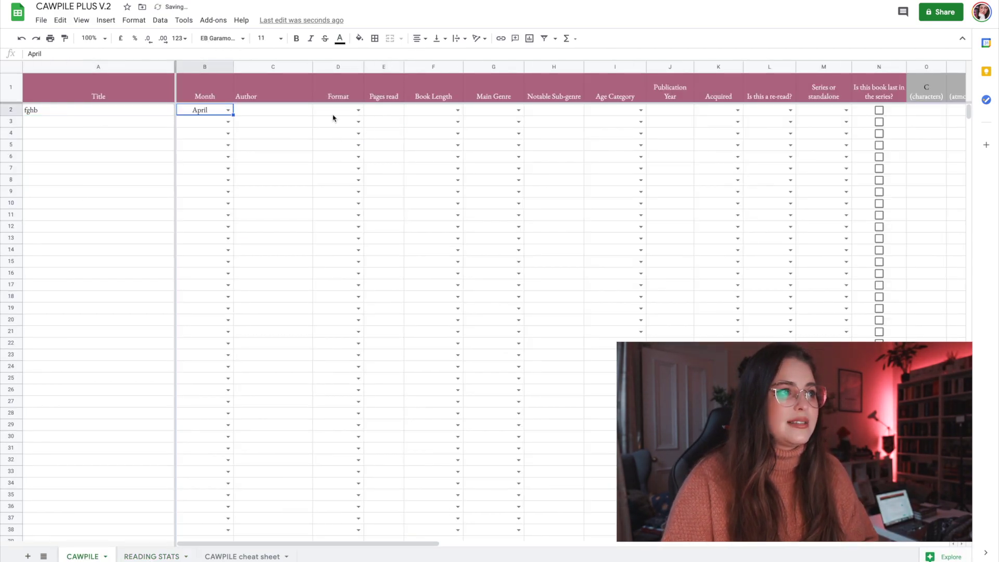
Step: Enter "rf" as the author in row 2 and set the format to Audiobook
{"action": "left_click", "coordinate": [277, 110]}
{"action": "type", "text": "rf"}
{"action": "left_click", "coordinate": [358, 111]}
{"action": "left_click", "coordinate": [333, 135]}
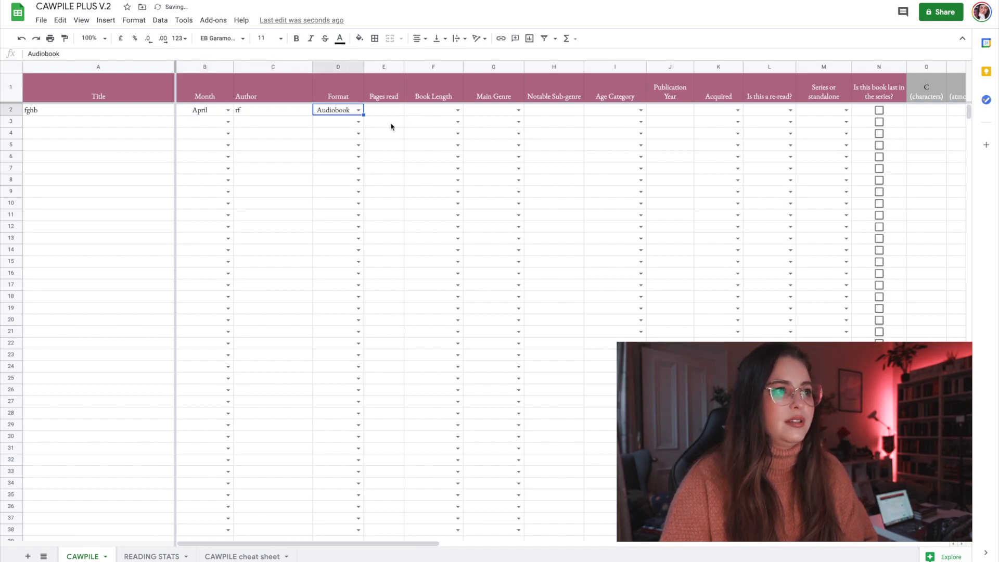
Step: Enter 200 as the pages read in row 2 and set the book length to 150-200
{"action": "left_click", "coordinate": [419, 115]}
{"action": "left_click", "coordinate": [389, 108]}
{"action": "type", "text": "rdg"}
{"action": "left_click", "coordinate": [457, 110]}
{"action": "left_click", "coordinate": [374, 110]}
{"action": "type", "text": "2"}
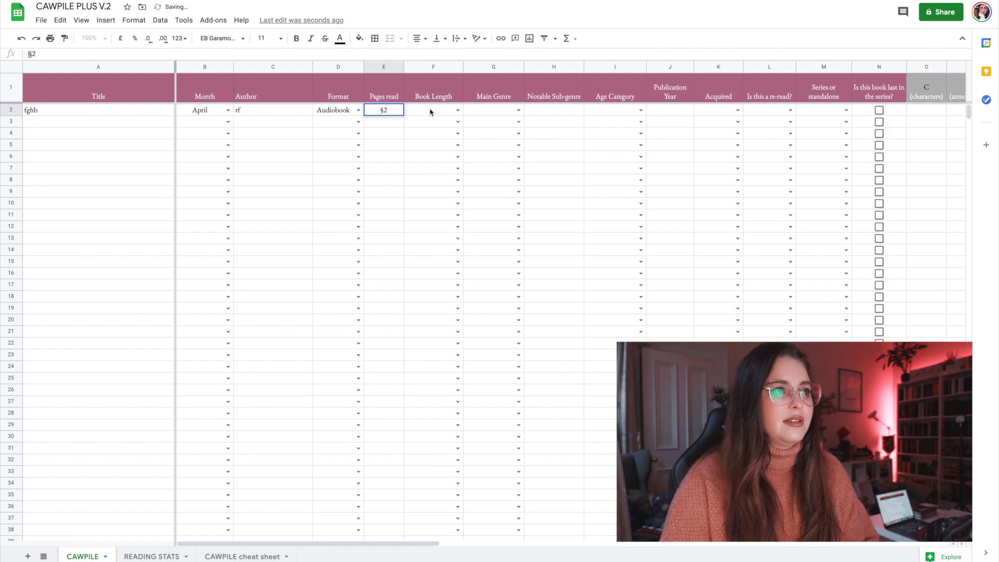
{"action": "type", "text": "00"}
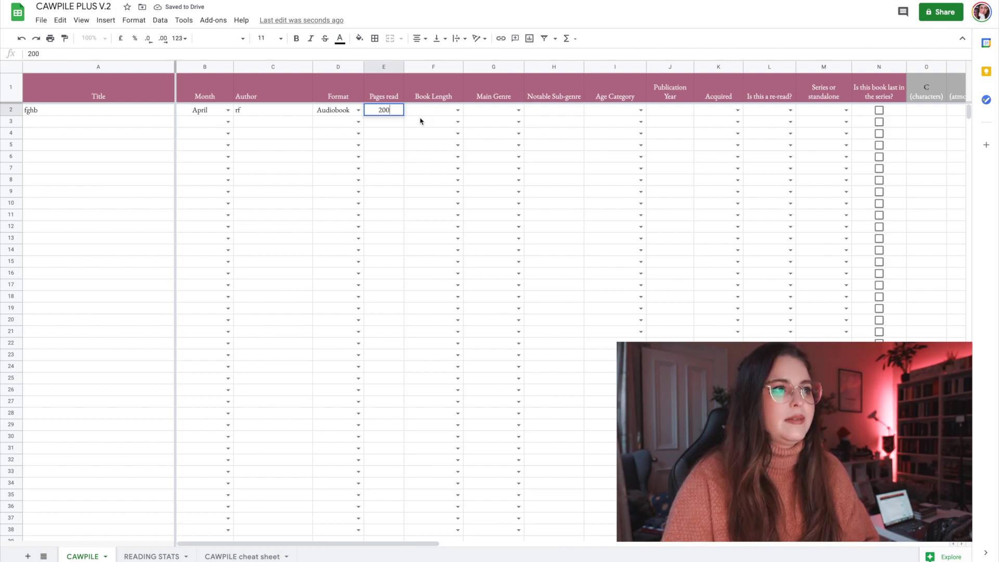
{"action": "left_click", "coordinate": [457, 109]}
{"action": "left_click", "coordinate": [432, 156]}
Step: Set the main genre in row 2 to Biography and enter "wef" as the notable sub-genre
{"action": "left_click", "coordinate": [485, 111]}
{"action": "left_click", "coordinate": [518, 110]}
{"action": "left_click", "coordinate": [484, 134]}
{"action": "left_click", "coordinate": [574, 111]}
{"action": "type", "text": "w"}
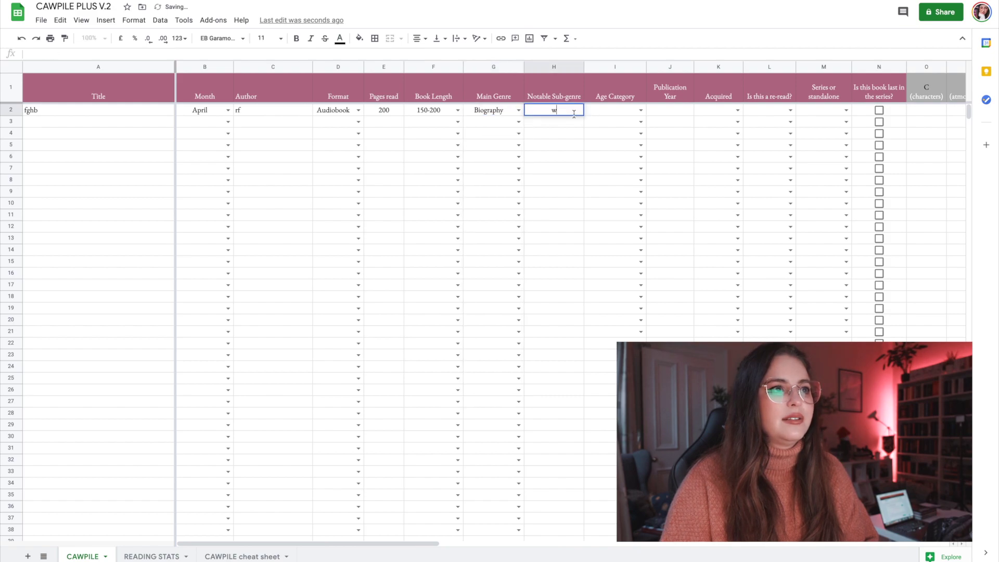
{"action": "type", "text": "ef"}
Step: Fill in row 2's remaining book details: age category Young adult, publication year 2091 and an Acquired option
{"action": "left_click", "coordinate": [598, 114]}
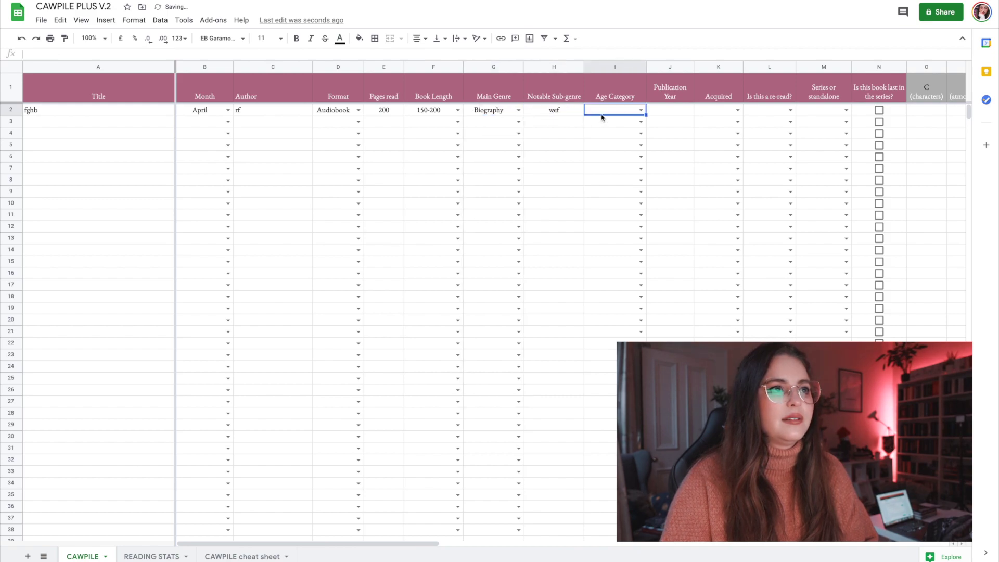
{"action": "left_click", "coordinate": [640, 111]}
{"action": "left_click", "coordinate": [630, 146]}
{"action": "left_click", "coordinate": [688, 113]}
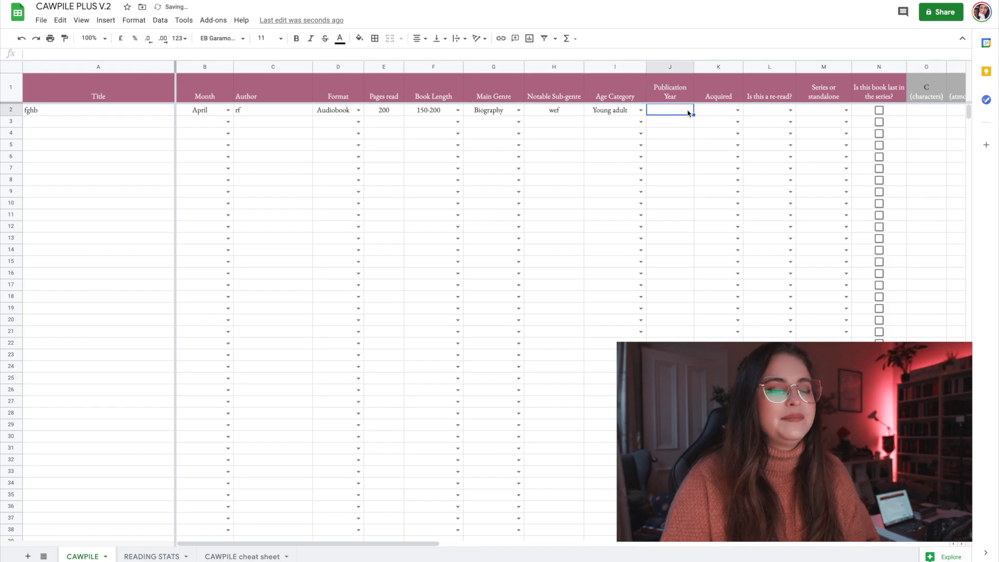
{"action": "type", "text": "2091"}
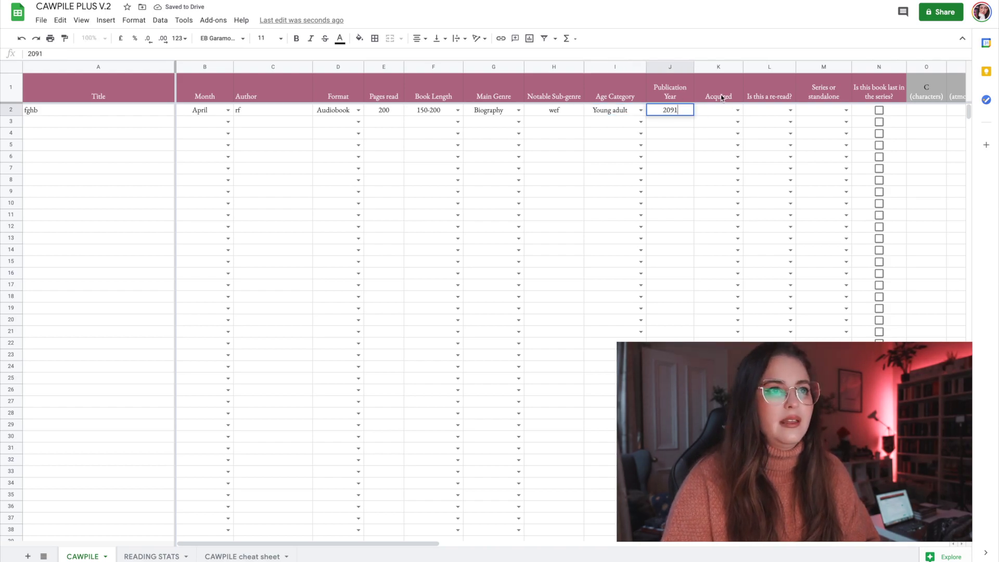
{"action": "left_click", "coordinate": [740, 109]}
{"action": "left_click", "coordinate": [725, 128]}
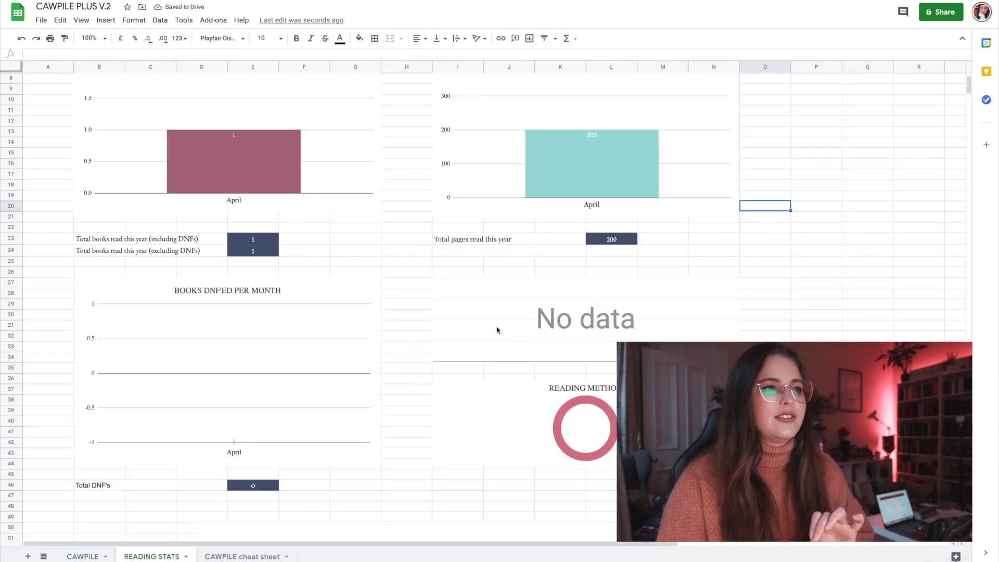
Step: Examine how the sample entry populates the READING STATS charts across the Reading, Book and Author sections
{"action": "scroll", "coordinate": [497, 329], "scroll_direction": "up", "scroll_amount": 2}
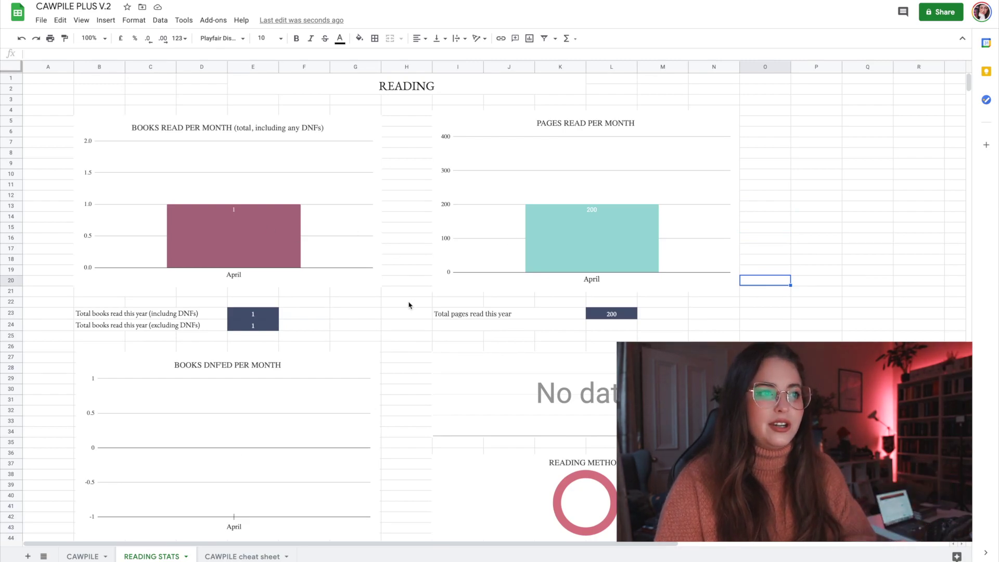
{"action": "scroll", "coordinate": [411, 304], "scroll_direction": "down", "scroll_amount": 1}
{"action": "scroll", "coordinate": [403, 305], "scroll_direction": "down", "scroll_amount": 6}
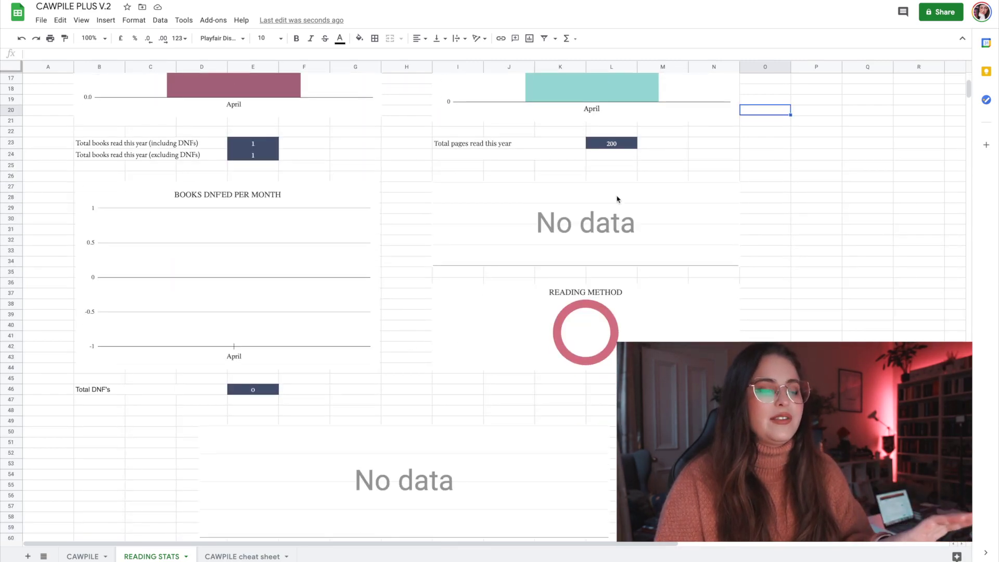
{"action": "scroll", "coordinate": [431, 395], "scroll_direction": "down", "scroll_amount": 6}
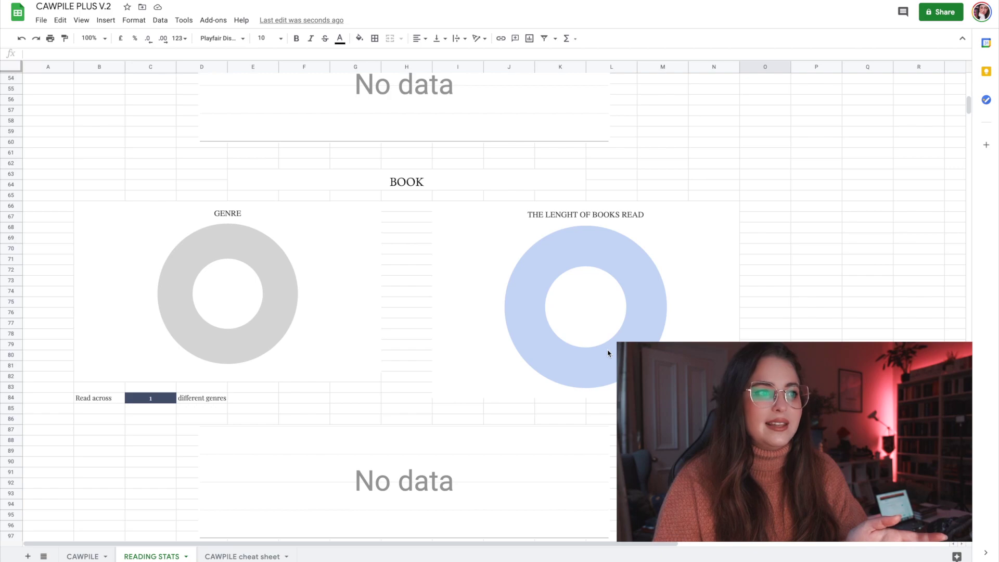
{"action": "scroll", "coordinate": [327, 355], "scroll_direction": "down", "scroll_amount": 2}
{"action": "scroll", "coordinate": [394, 369], "scroll_direction": "down", "scroll_amount": 10}
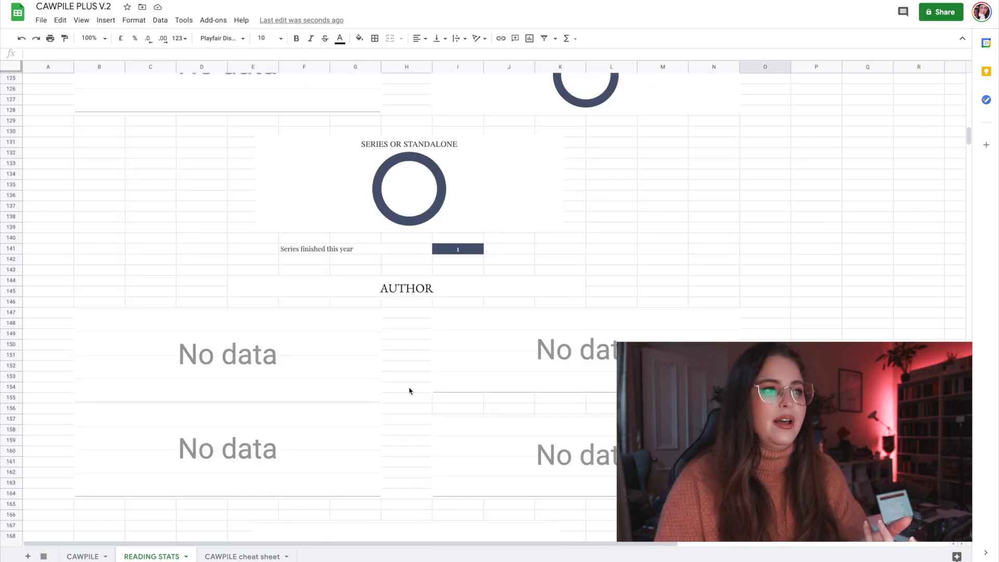
{"action": "scroll", "coordinate": [592, 391], "scroll_direction": "up", "scroll_amount": 10}
{"action": "scroll", "coordinate": [584, 247], "scroll_direction": "down", "scroll_amount": 15}
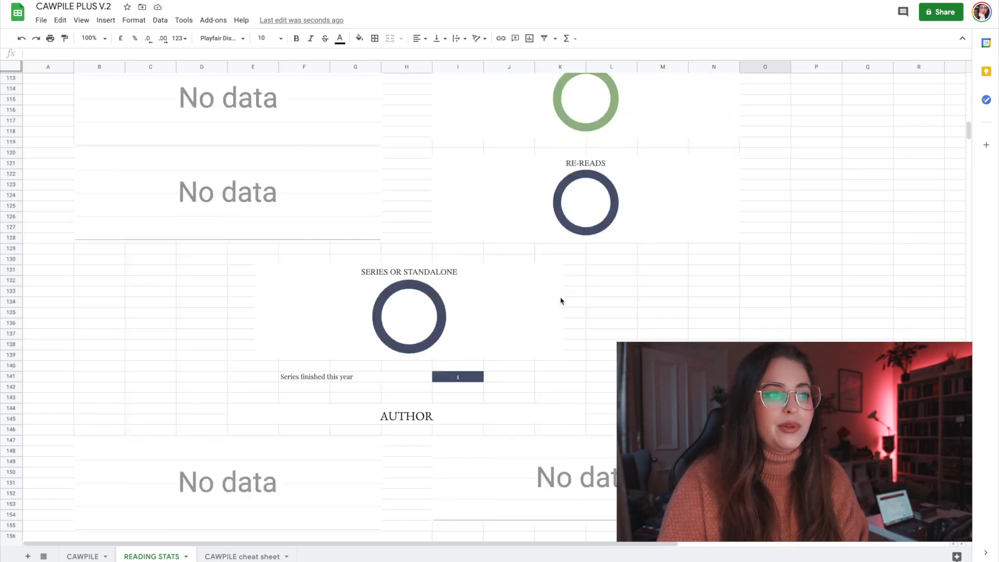
{"action": "scroll", "coordinate": [559, 303], "scroll_direction": "down", "scroll_amount": 5}
{"action": "scroll", "coordinate": [548, 330], "scroll_direction": "up", "scroll_amount": 20}
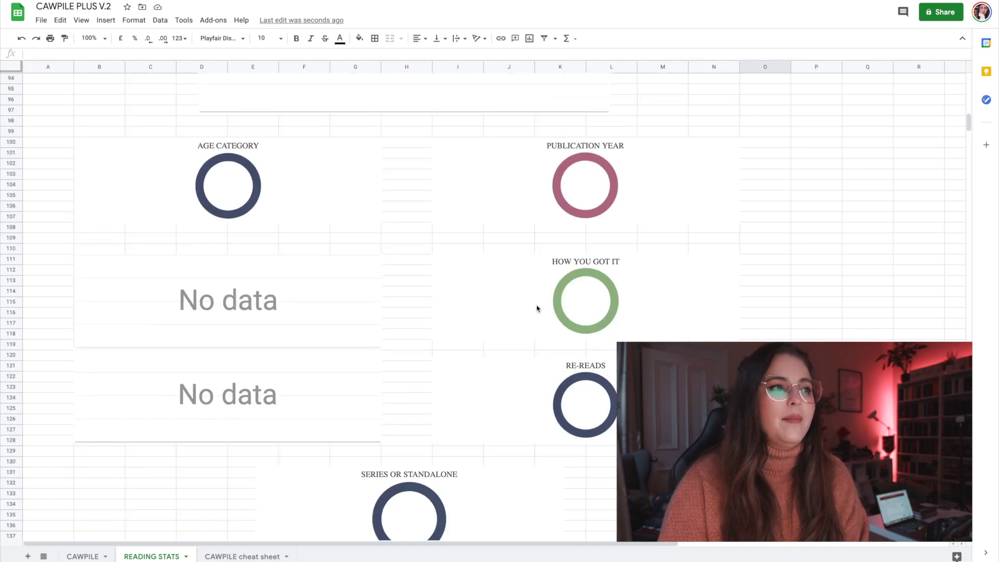
{"action": "scroll", "coordinate": [546, 271], "scroll_direction": "up", "scroll_amount": 5}
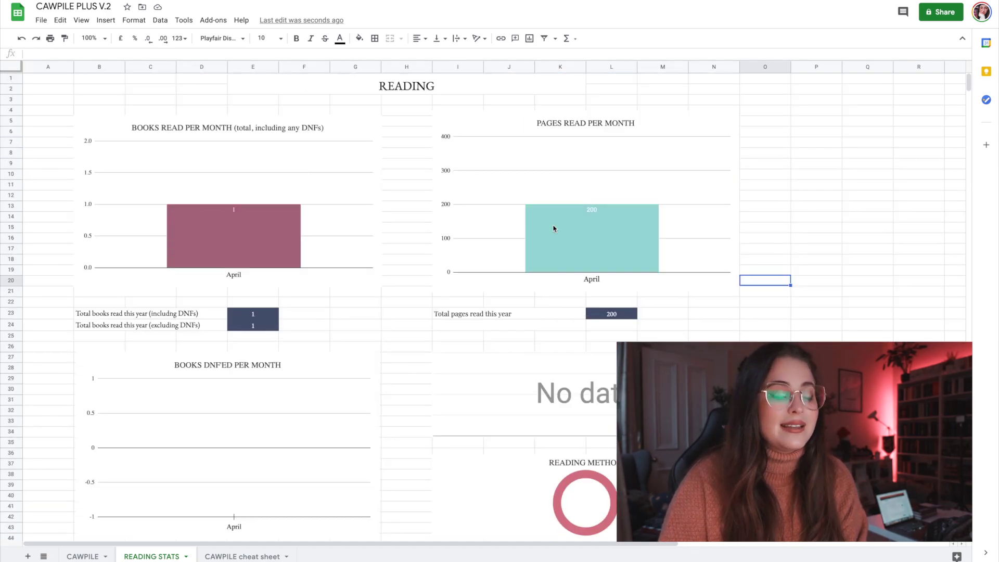
Step: Switch to the CAWPILE V.2 (Basics) spreadsheet and show the first columns of its CAWPILE sheet
{"action": "left_click", "coordinate": [82, 556]}
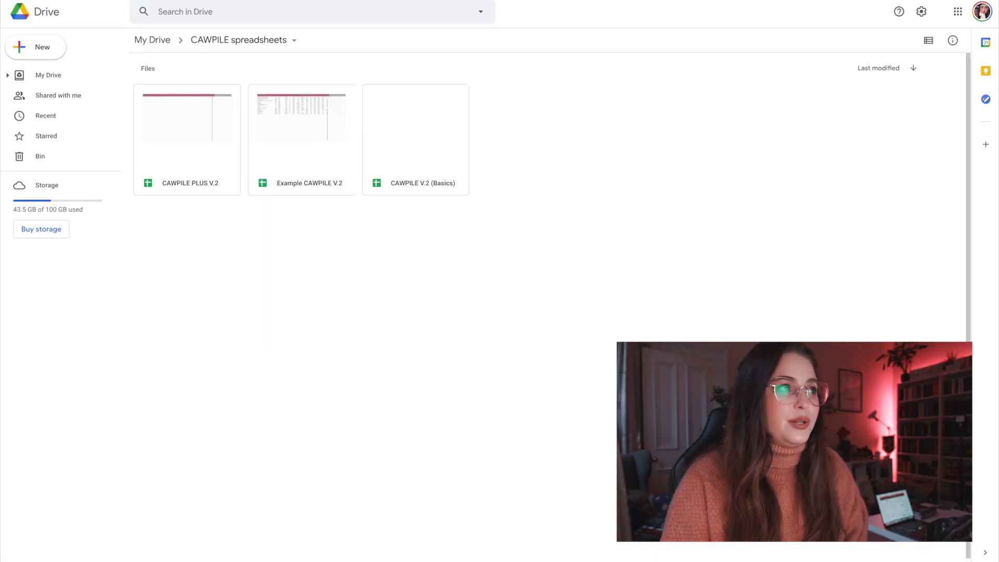
{"action": "left_click", "coordinate": [221, 1]}
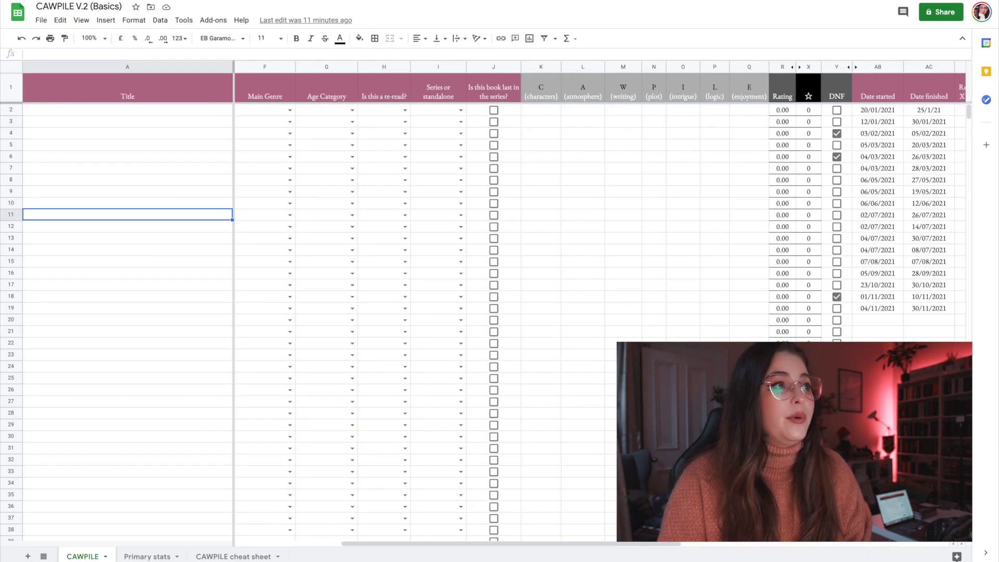
{"action": "left_click", "coordinate": [190, 111]}
{"action": "left_click_drag", "start_coordinate": [393, 542], "coordinate": [264, 546]}
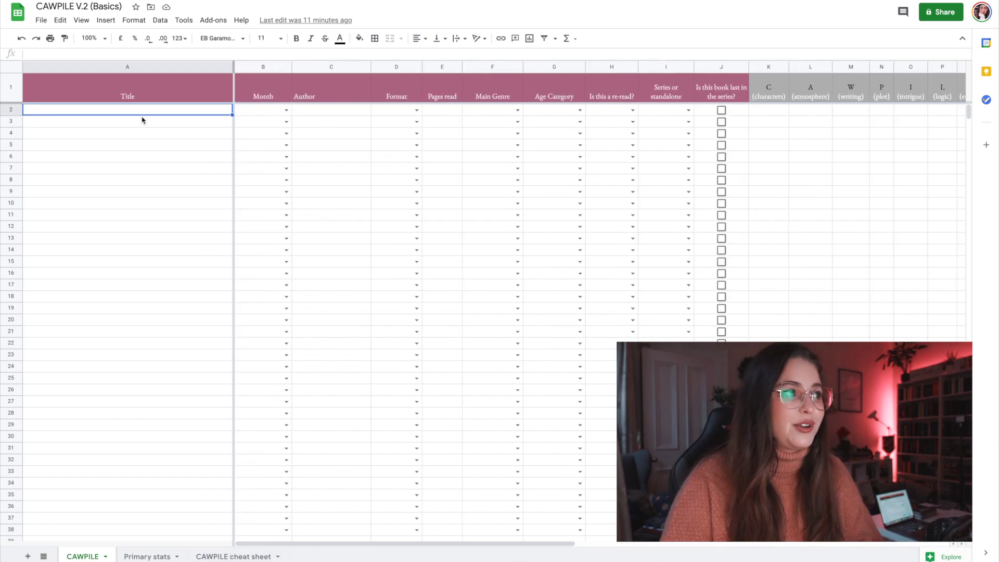
Step: Go through the column headers of the Basics sheet one by one, from Title to Series or standalone
{"action": "left_click", "coordinate": [137, 95]}
{"action": "key", "text": "Right"}
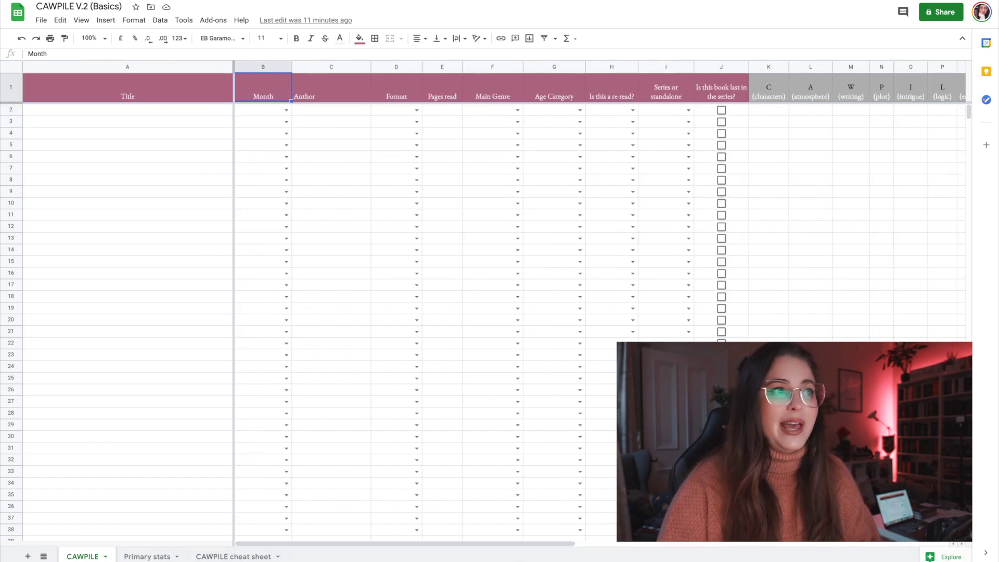
{"action": "key", "text": "Right"}
{"action": "key", "text": "Right"}
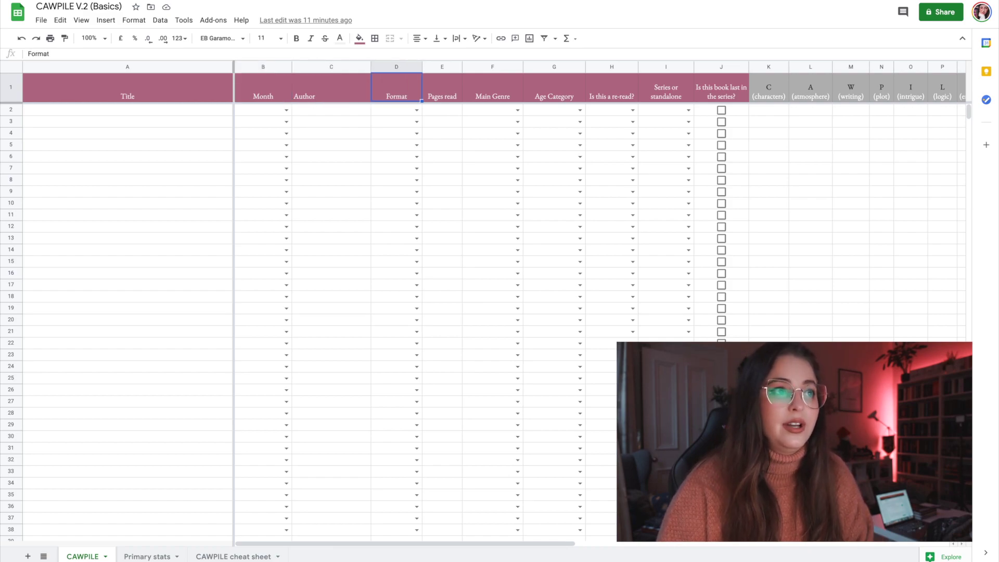
{"action": "key", "text": "Right"}
{"action": "key", "text": "Right"}
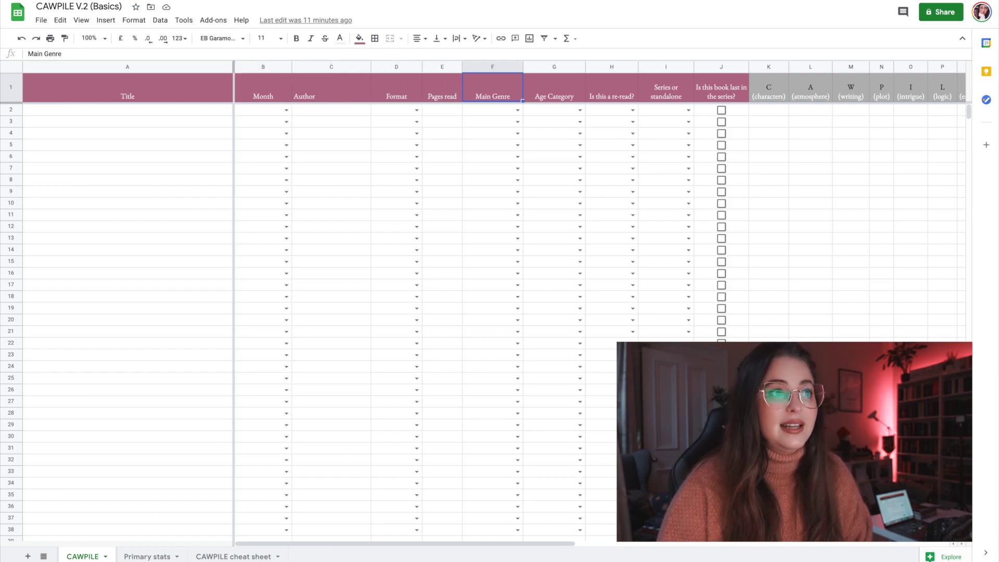
{"action": "key", "text": "Right"}
{"action": "key", "text": "Right"}
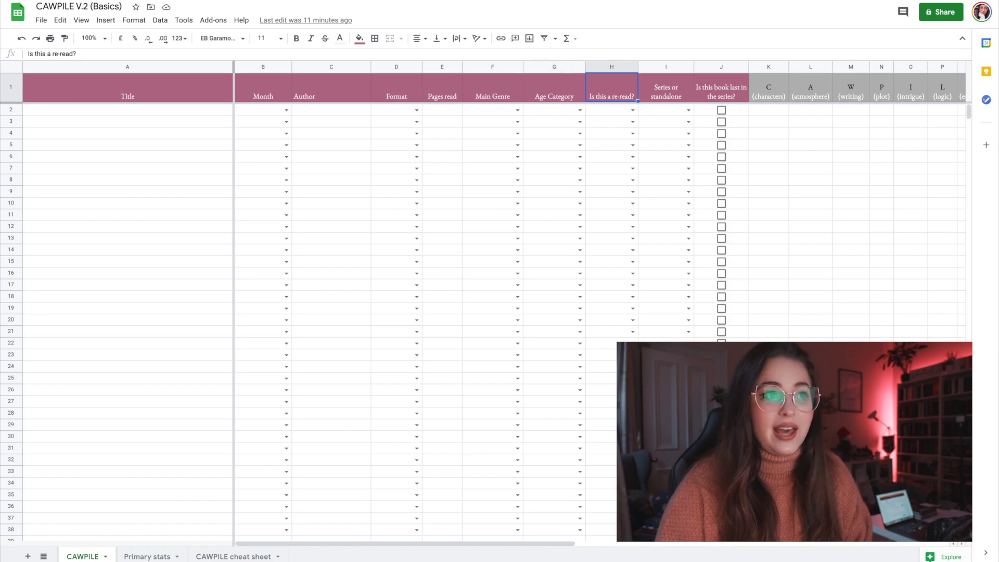
{"action": "key", "text": "Right"}
{"action": "key", "text": "Left"}
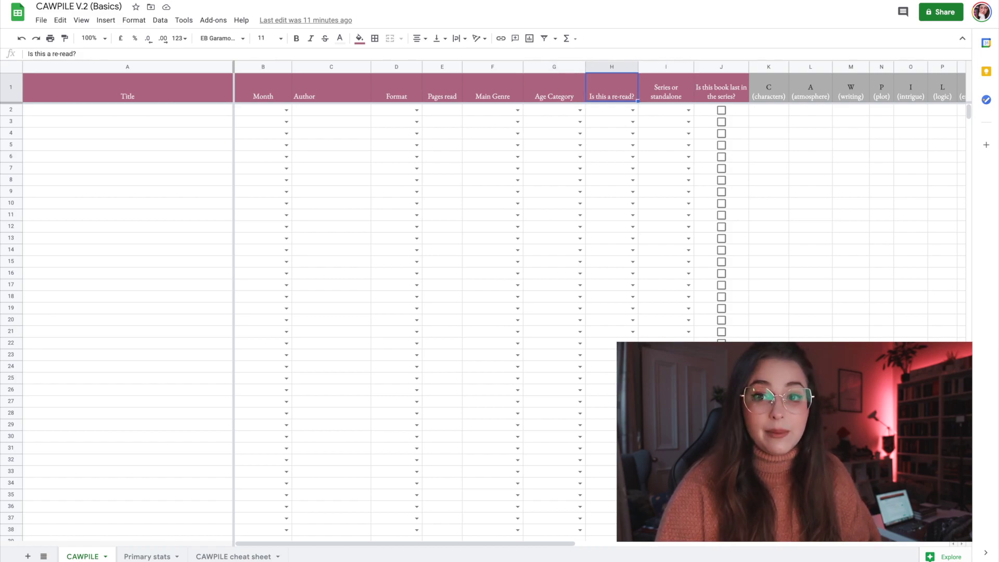
Step: Go through the Basics sheet's series-related headers, from Series or standalone to Is this book last in the series?
{"action": "key", "text": "Right"}
{"action": "key", "text": "Left"}
{"action": "key", "text": "Right"}
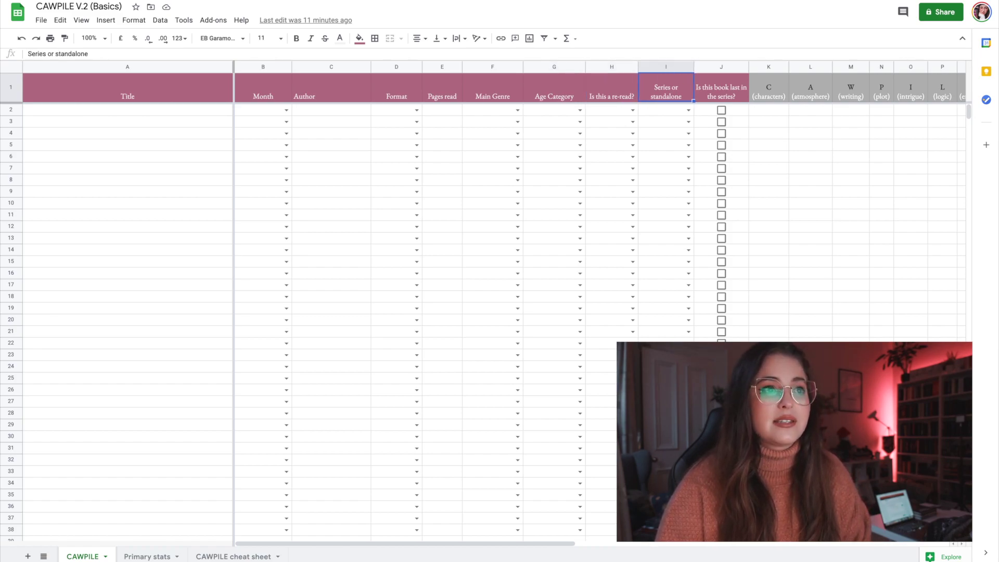
{"action": "left_click", "coordinate": [721, 91]}
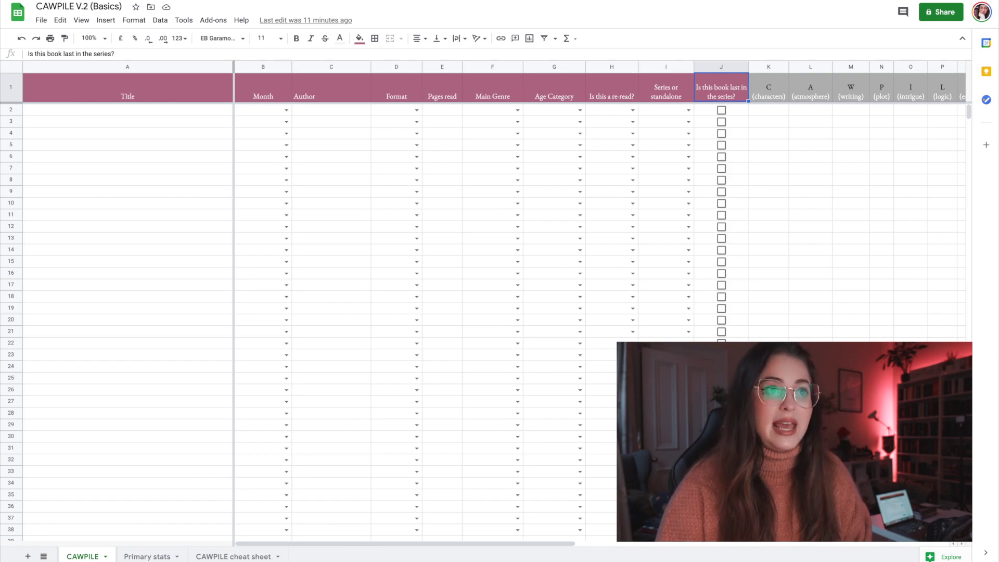
Step: Untick the leftover DNF checkboxes in rows 4, 6 and 18 of the CAWPILE sheet
{"action": "left_click_drag", "start_coordinate": [506, 536], "coordinate": [643, 531]}
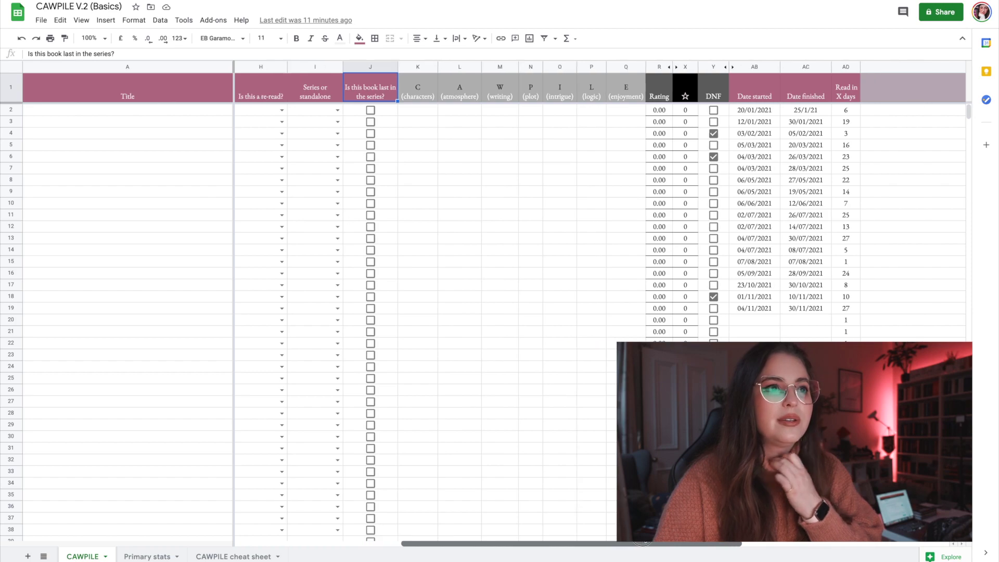
{"action": "left_click", "coordinate": [714, 133]}
{"action": "left_click", "coordinate": [713, 156]}
{"action": "left_click", "coordinate": [718, 297]}
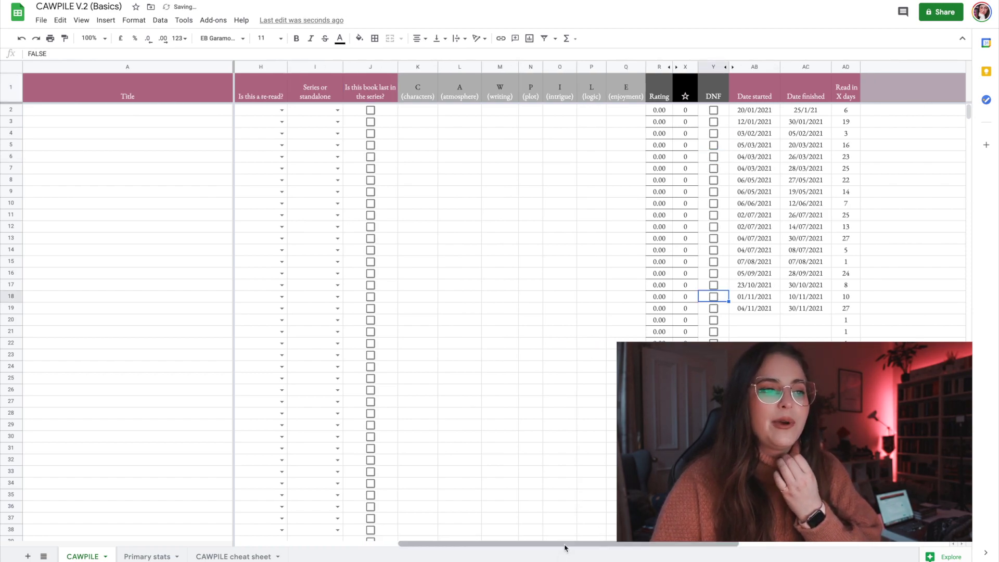
Step: Clear the leftover dates from the Date started and Date finished columns in rows 2 to 19
{"action": "left_click_drag", "start_coordinate": [563, 546], "coordinate": [649, 545]}
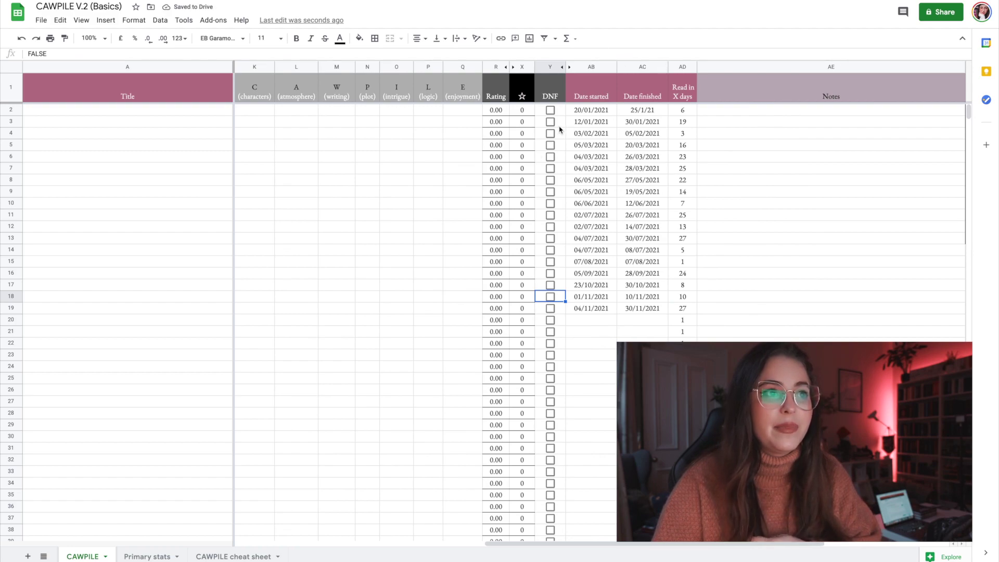
{"action": "left_click", "coordinate": [639, 91]}
{"action": "left_click", "coordinate": [693, 95]}
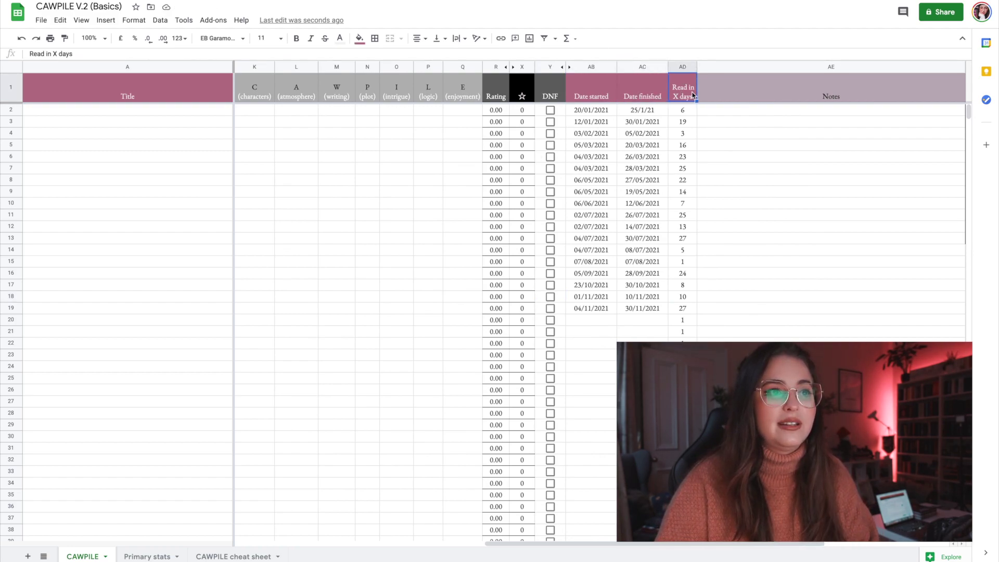
{"action": "left_click_drag", "start_coordinate": [584, 116], "coordinate": [661, 308]}
{"action": "key", "text": "Delete"}
{"action": "left_click", "coordinate": [948, 198]}
{"action": "left_click_drag", "start_coordinate": [668, 545], "coordinate": [867, 546]}
{"action": "left_click", "coordinate": [859, 134]}
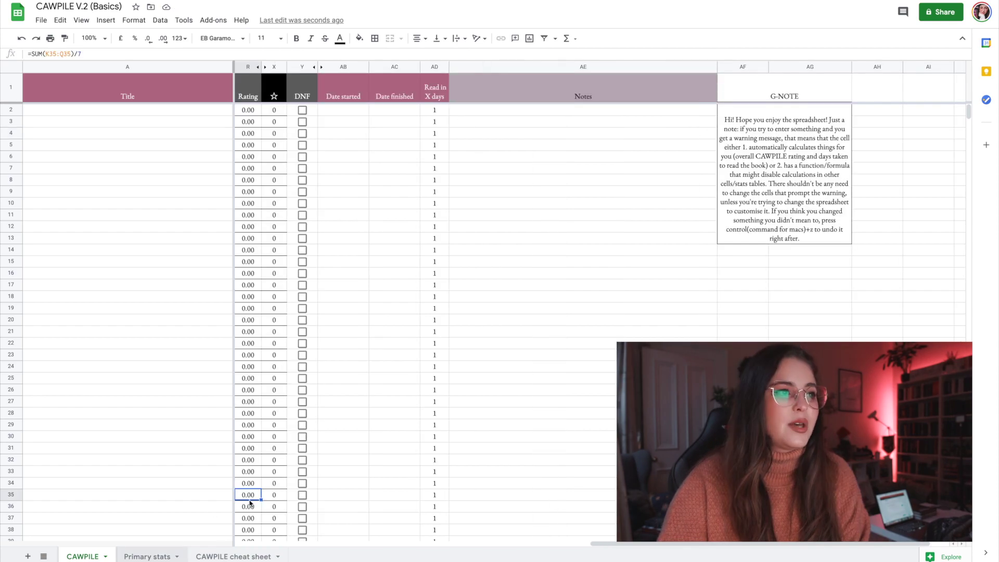
Step: Examine the Reading and Book sections of the Basics version's Primary stats sheet, including the charts and totals
{"action": "left_click", "coordinate": [147, 556]}
{"action": "scroll", "coordinate": [436, 319], "scroll_direction": "down", "scroll_amount": 10}
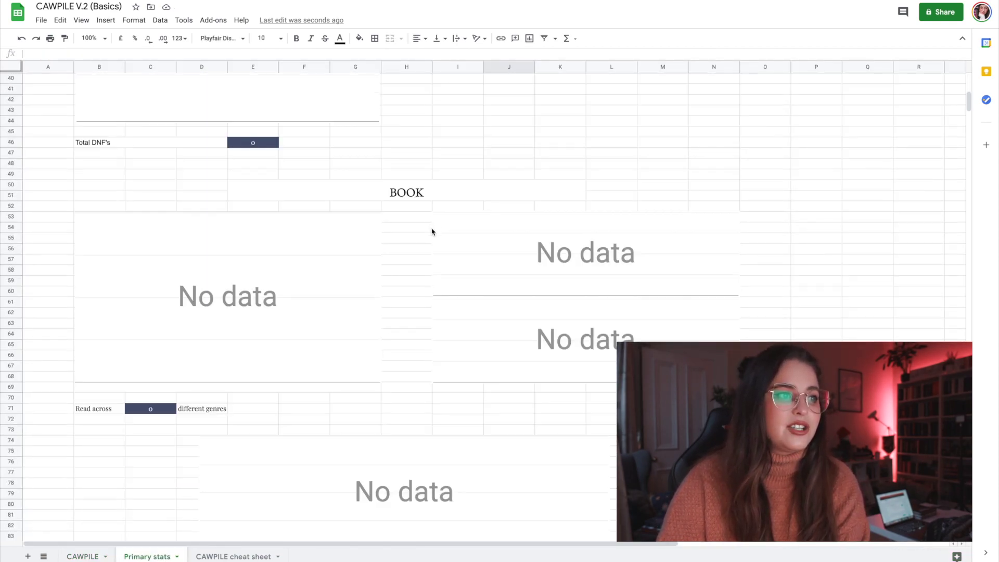
{"action": "scroll", "coordinate": [444, 241], "scroll_direction": "up", "scroll_amount": 10}
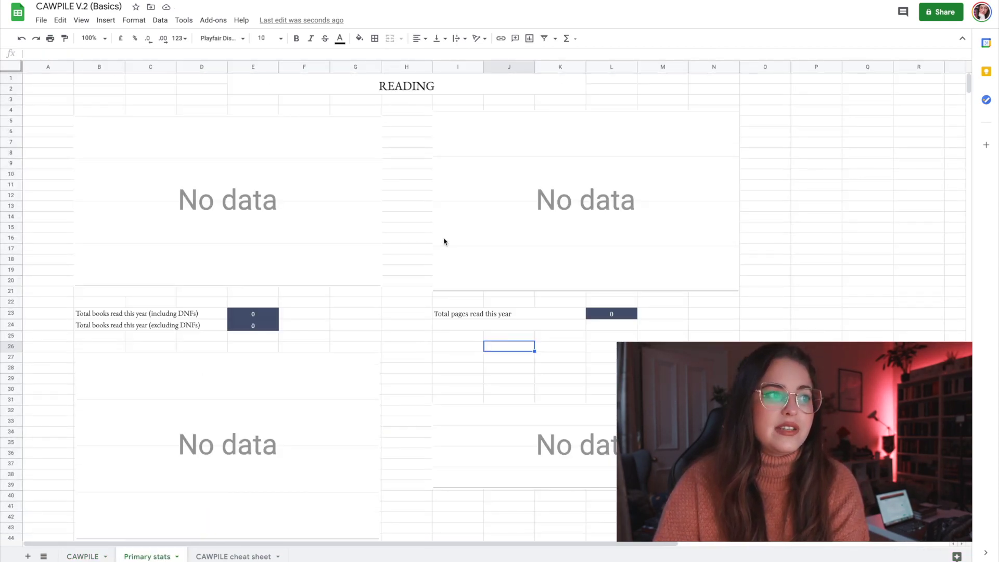
{"action": "scroll", "coordinate": [426, 260], "scroll_direction": "down", "scroll_amount": 8}
{"action": "scroll", "coordinate": [289, 147], "scroll_direction": "down", "scroll_amount": 8}
{"action": "scroll", "coordinate": [372, 139], "scroll_direction": "up", "scroll_amount": 20}
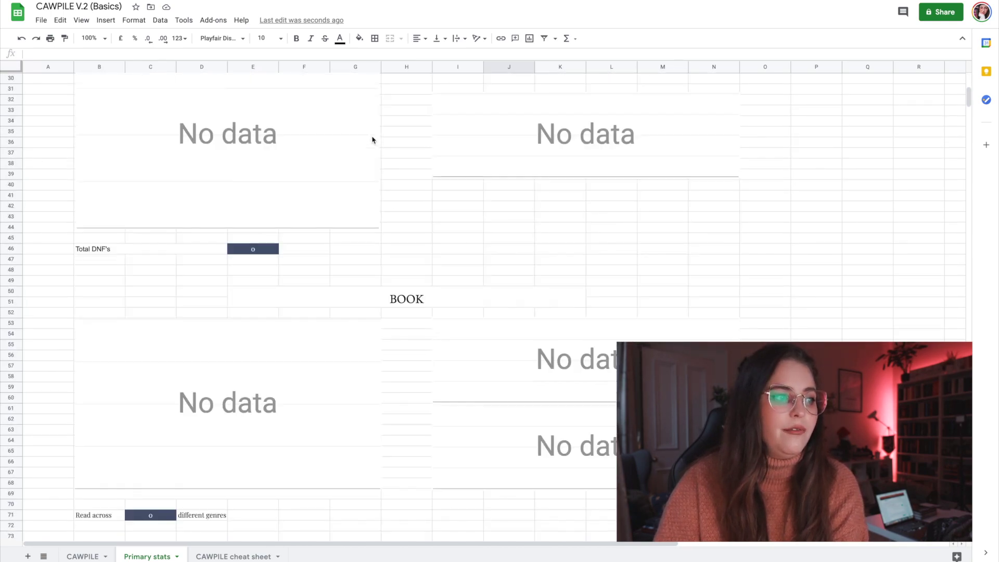